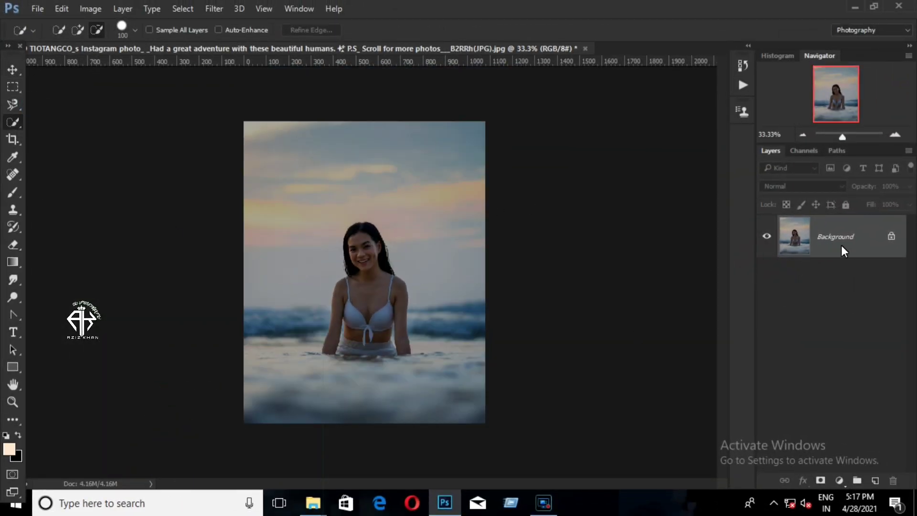
Step: Duplicate the Background layer into a new Background copy layer
left_click_drag(841, 244, 874, 480)
Step: Open Camera Raw on the copy and raise Whites to +53, Shadows to +58 and Clarity to +13
left_click(214, 9)
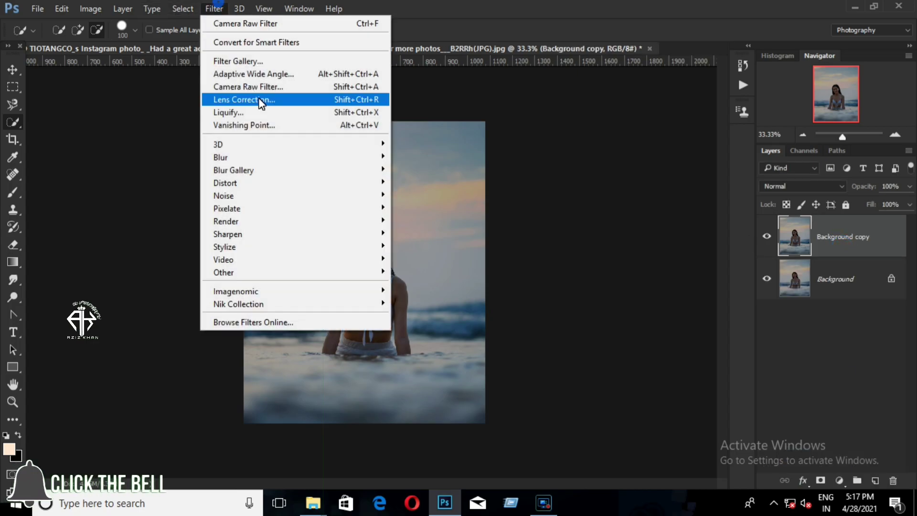
left_click(264, 87)
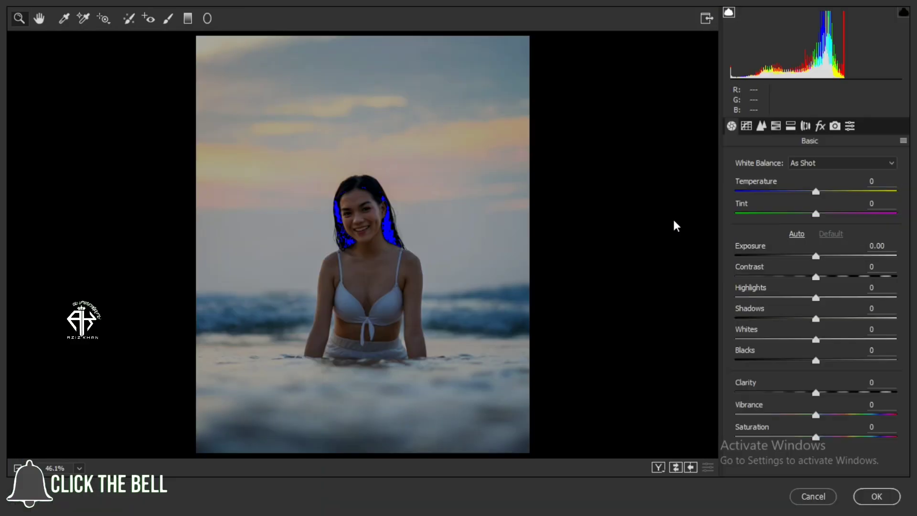
left_click_drag(859, 341, 864, 342)
mouse_move(815, 318)
left_mouse_down()
mouse_move(863, 319)
mouse_move(844, 346)
left_mouse_up()
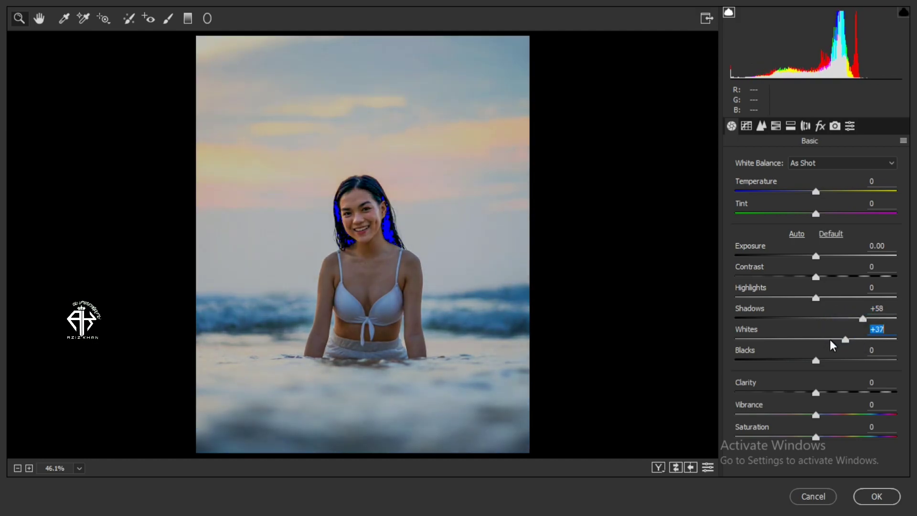
left_click_drag(816, 392, 826, 394)
Step: Reduce the Oranges saturation in Camera Raw's HSL settings
left_click(776, 125)
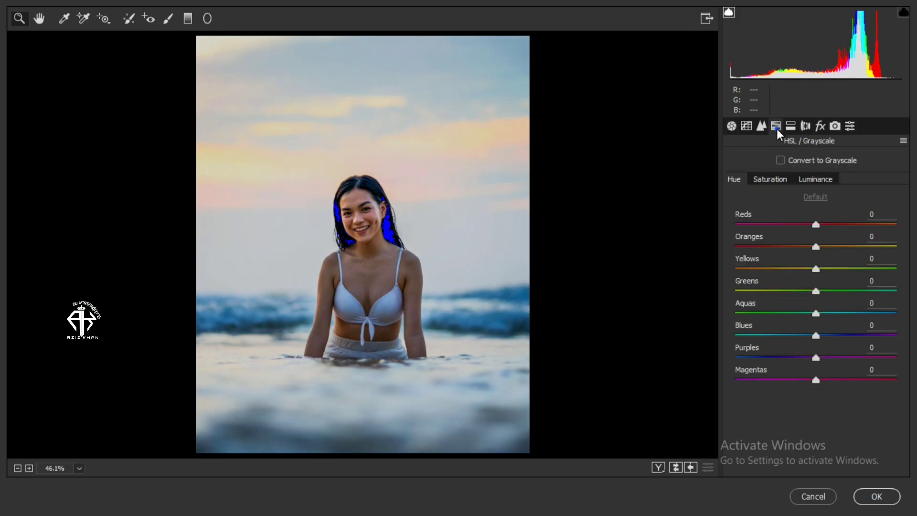
left_click(770, 179)
left_click(794, 237)
mouse_move(792, 239)
left_mouse_down()
mouse_move(782, 240)
mouse_move(850, 248)
mouse_move(832, 244)
left_mouse_up()
left_click(814, 179)
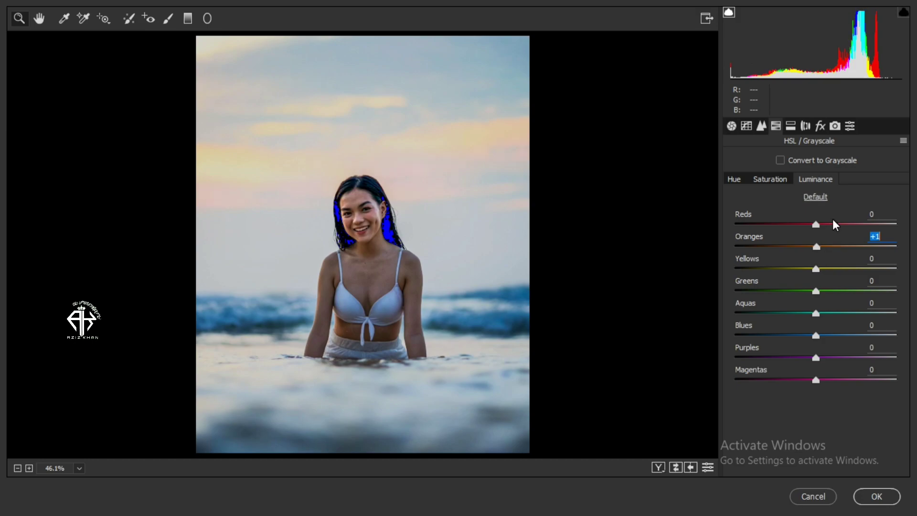
Step: Set Vibrance to +38 in the Basic settings
left_click(731, 126)
left_click(850, 414)
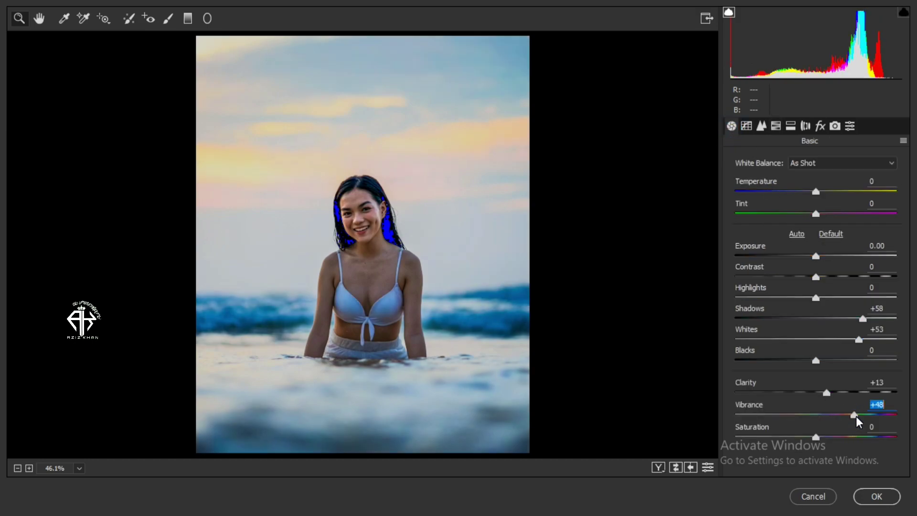
left_click_drag(856, 417, 847, 417)
Step: Tint the split-tone highlights blue at hue 203 with slight saturation
left_click(790, 126)
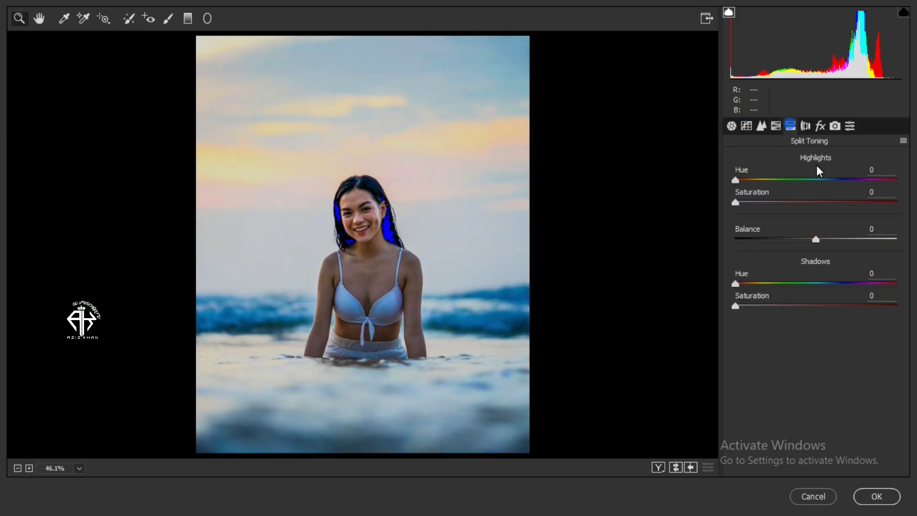
left_click(826, 180)
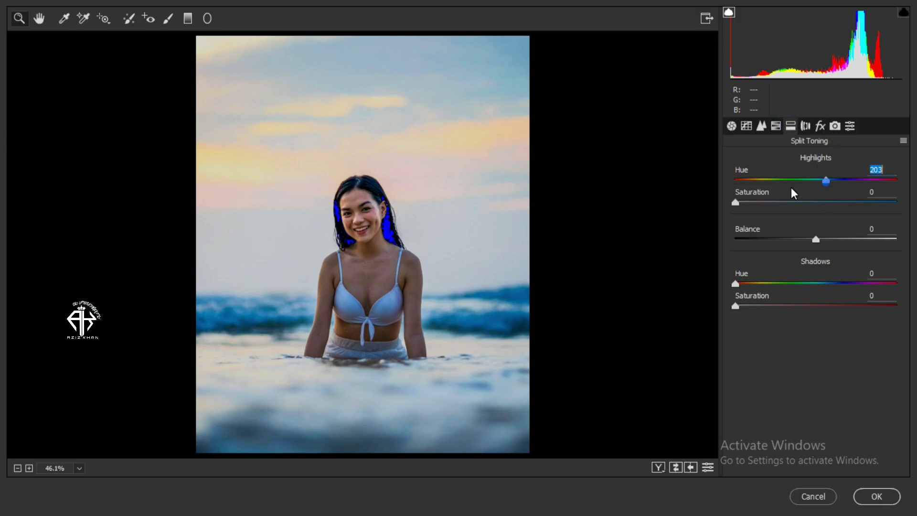
left_click_drag(758, 195, 764, 201)
left_click(775, 126)
Step: Set Tint to +5, lower Whites, add Contrast, pull Highlights down and deepen Blacks
left_click(731, 125)
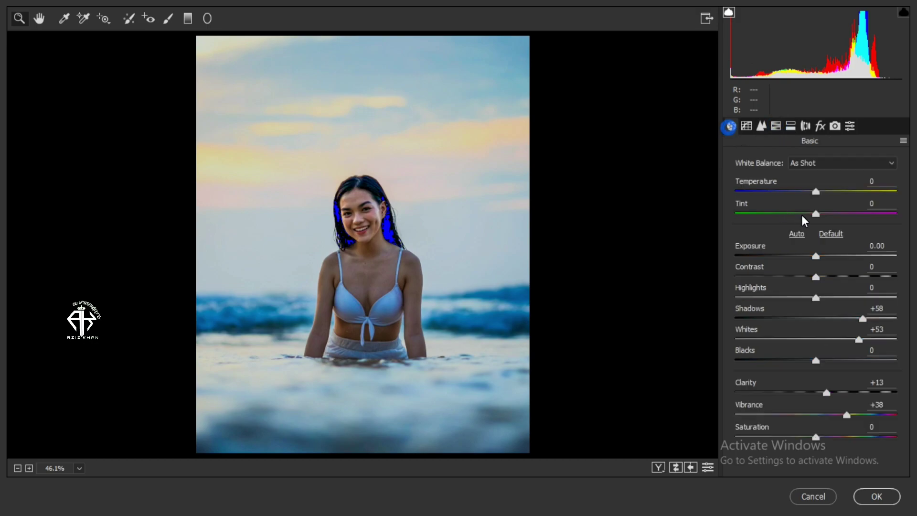
left_click_drag(816, 214, 823, 193)
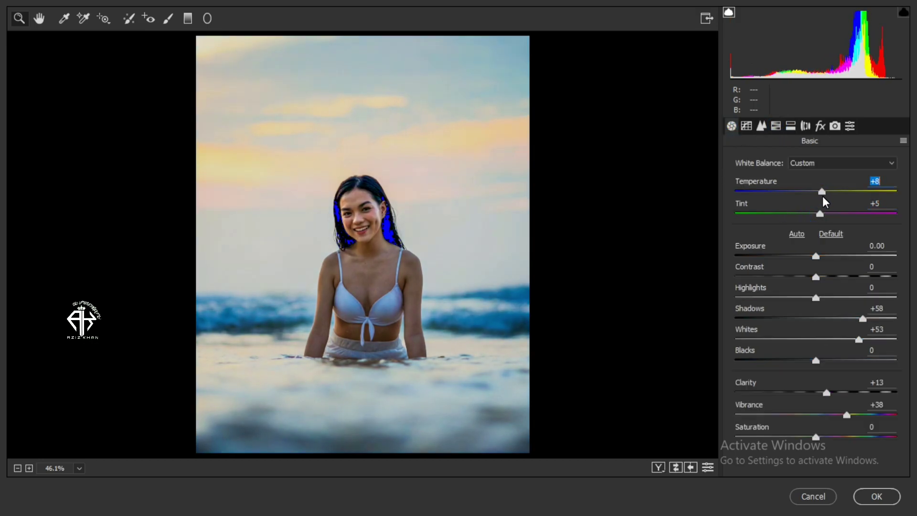
mouse_move(858, 340)
left_mouse_down()
mouse_move(850, 340)
mouse_move(857, 349)
left_mouse_up()
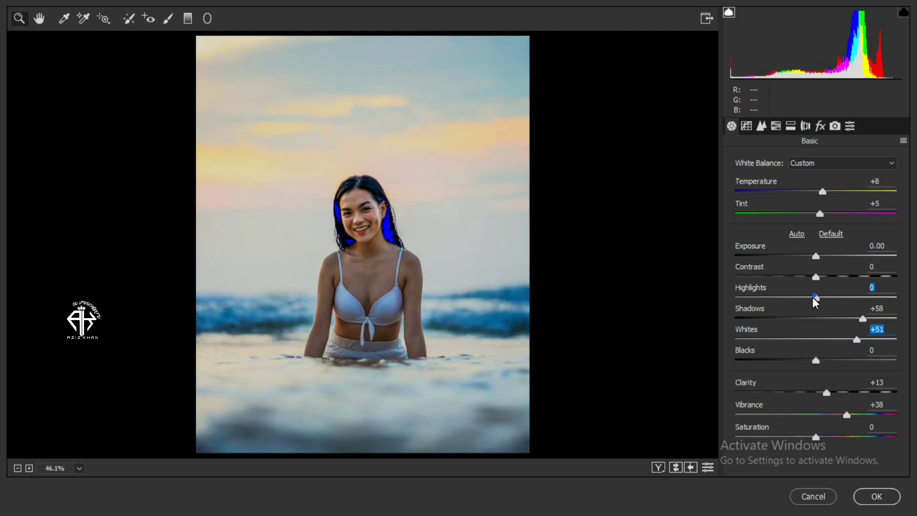
left_click_drag(816, 298, 821, 277)
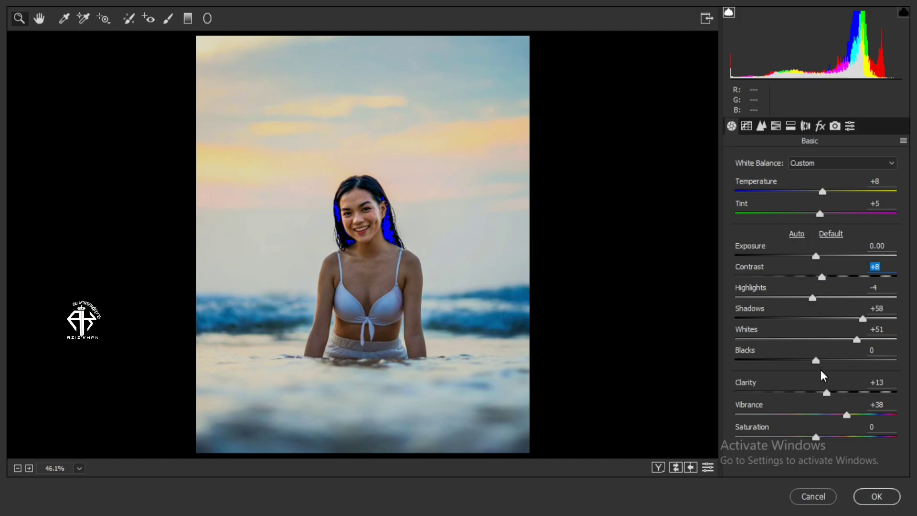
left_click_drag(815, 360, 814, 361)
Step: Raise yellows saturation and shift green, aqua and blue hues toward teal (Aquas -70)
left_click(776, 125)
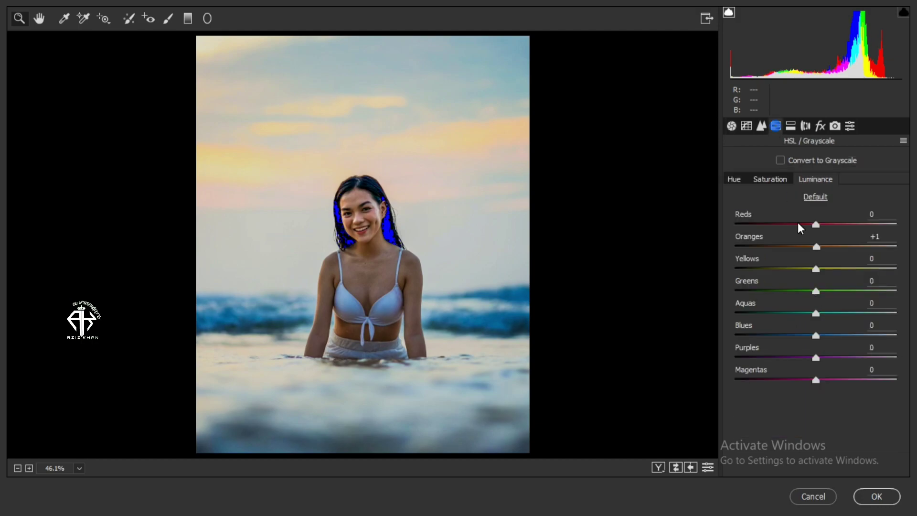
left_click(823, 267)
left_click(769, 179)
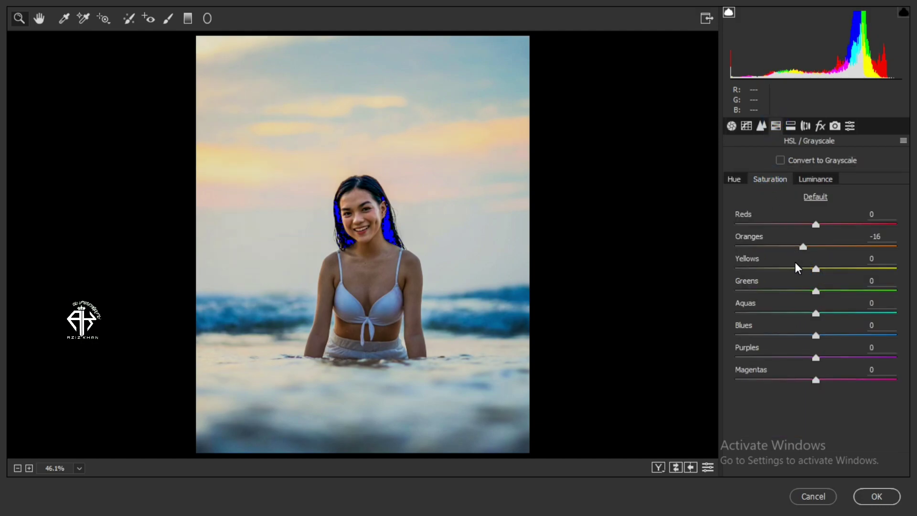
mouse_move(816, 268)
left_mouse_down()
mouse_move(854, 268)
mouse_move(782, 268)
mouse_move(793, 269)
mouse_move(789, 291)
mouse_move(802, 291)
left_mouse_up()
left_click(734, 179)
mouse_move(816, 336)
left_mouse_down()
mouse_move(794, 335)
mouse_move(759, 313)
left_mouse_up()
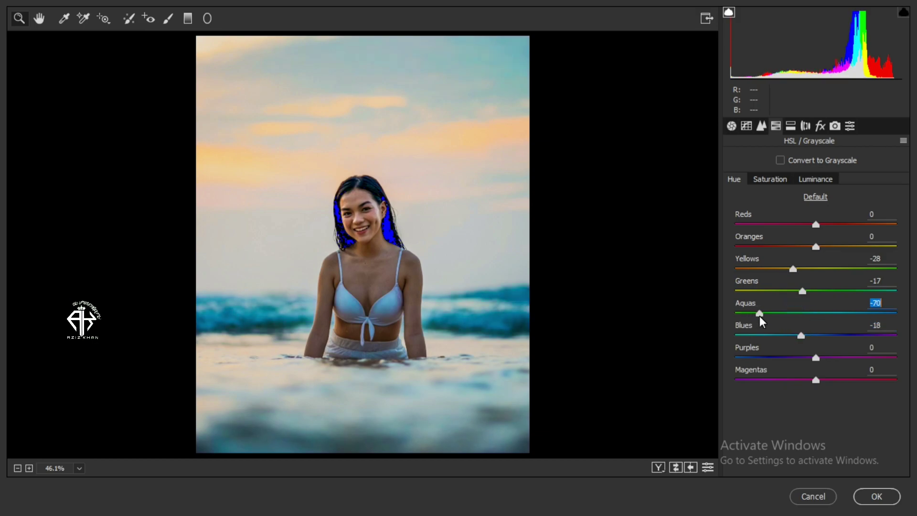
Step: Boost Blue Primary saturation to +9 in Calibration and apply the Camera Raw grade
left_click(834, 127)
left_click_drag(816, 401, 827, 400)
left_click(883, 500)
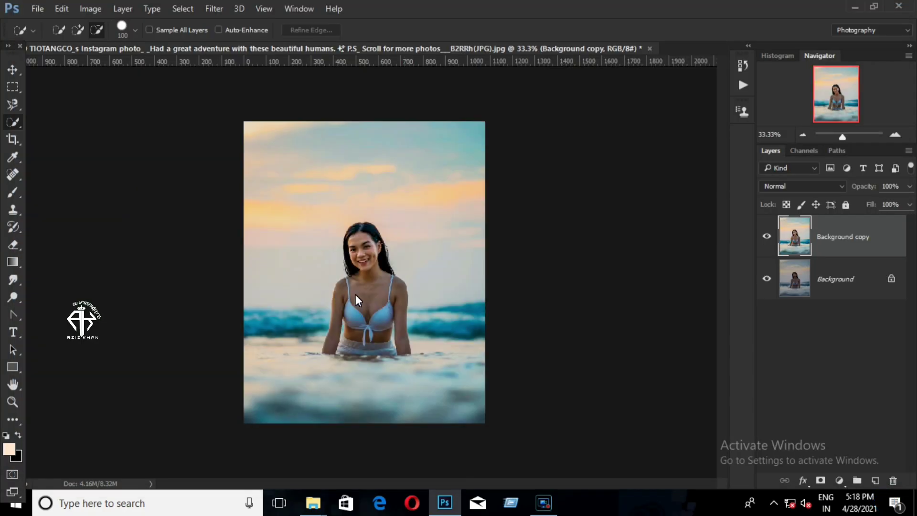
Step: Compare the graded copy against the original and reselect Background copy
left_click(765, 234)
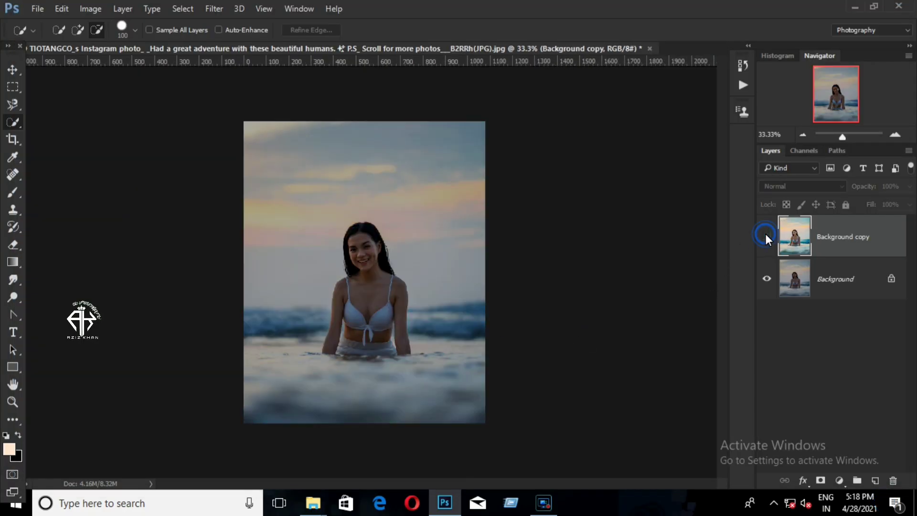
left_click(765, 233)
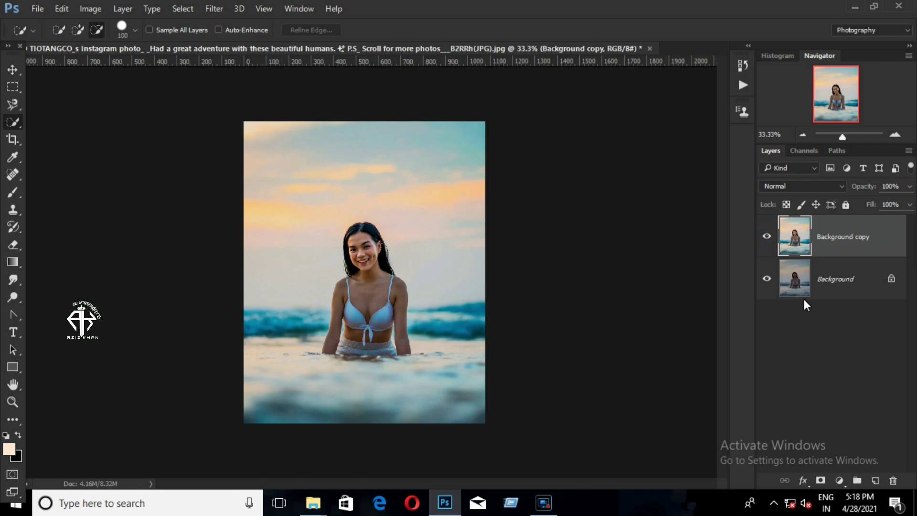
right_click(831, 285)
left_click(533, 212)
left_click(858, 228)
Step: Add a Color Balance layer and shift the midtones toward cyan, magenta and yellow
left_click(839, 480)
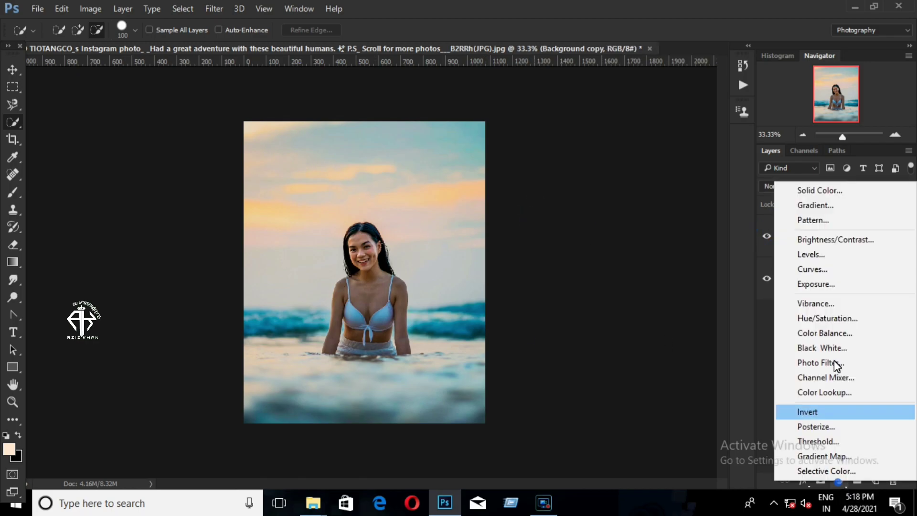
left_click(831, 333)
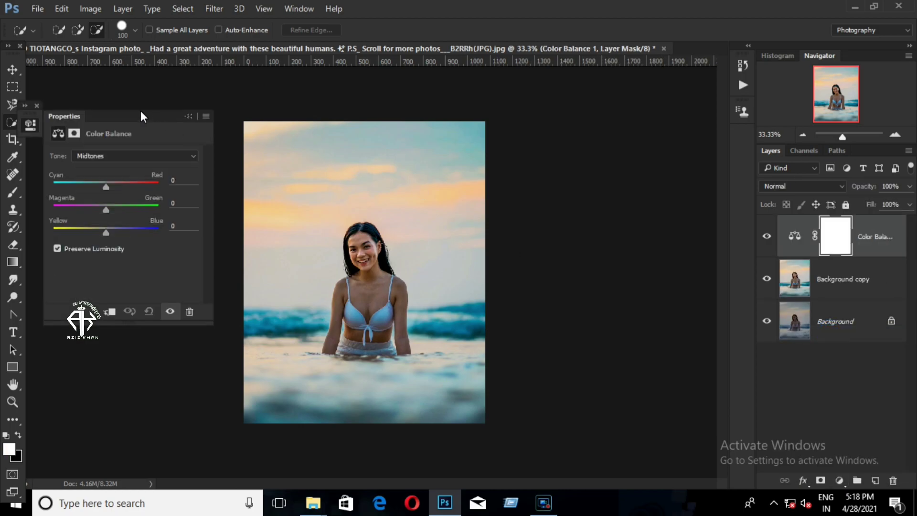
left_click_drag(139, 117, 630, 122)
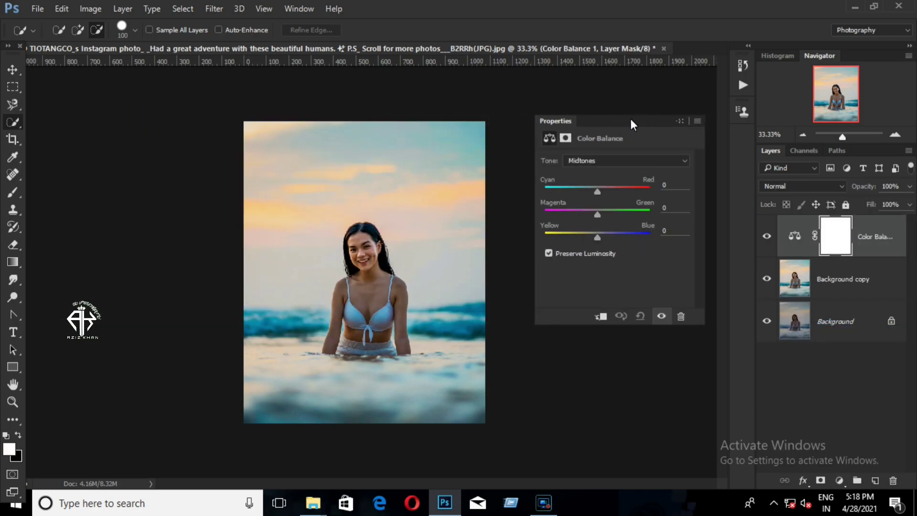
left_click(592, 190)
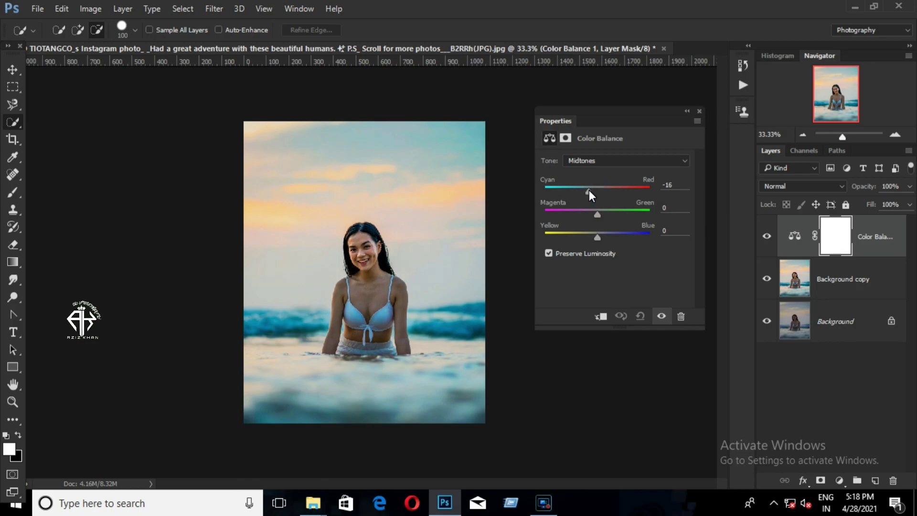
left_click(594, 210)
left_click(595, 236)
Step: Set the Color Balance highlights to red +3 and magenta -1
left_click(598, 162)
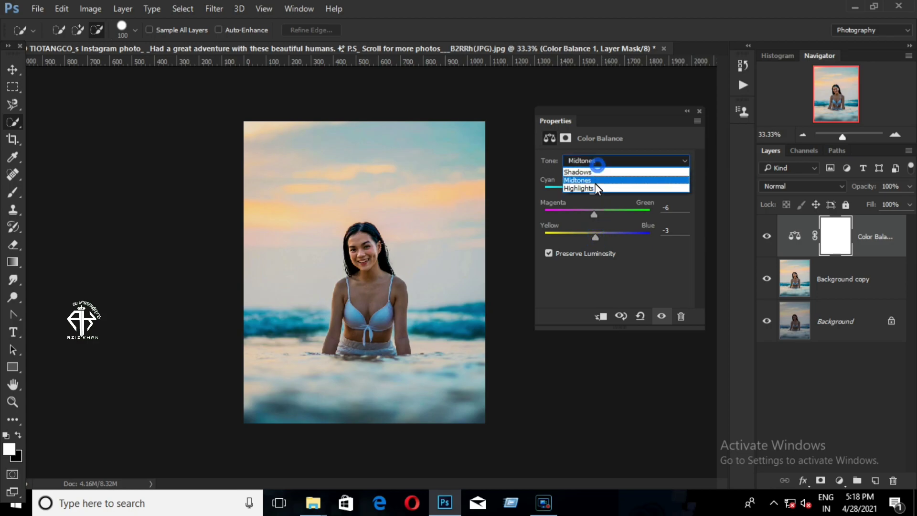
left_click(594, 188)
left_click(594, 192)
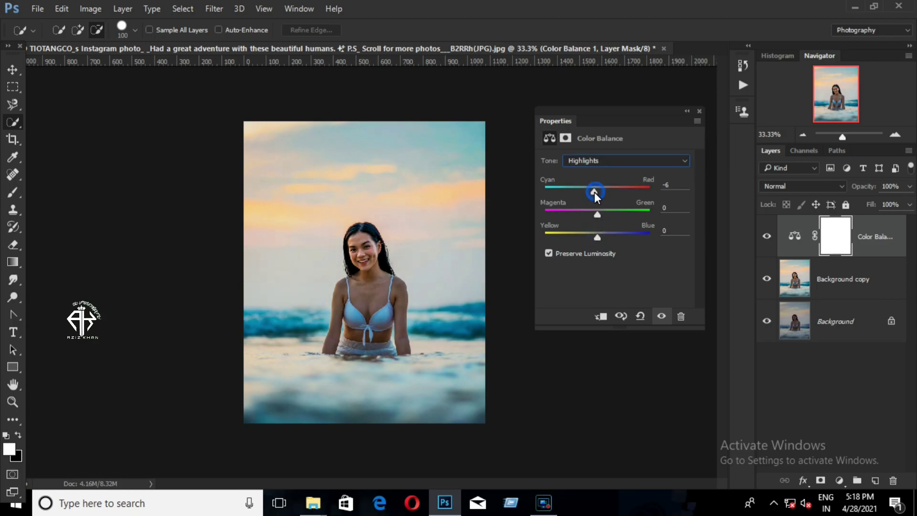
left_click_drag(594, 192, 600, 193)
left_click(594, 213)
Step: Set the shadows to cyan -12 and reselect the Background copy layer
left_click(590, 161)
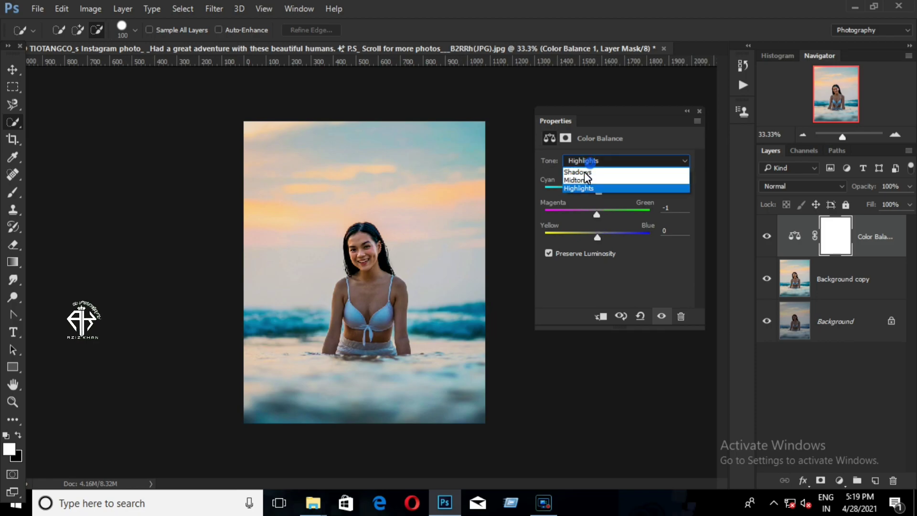
left_click_drag(595, 191, 591, 192)
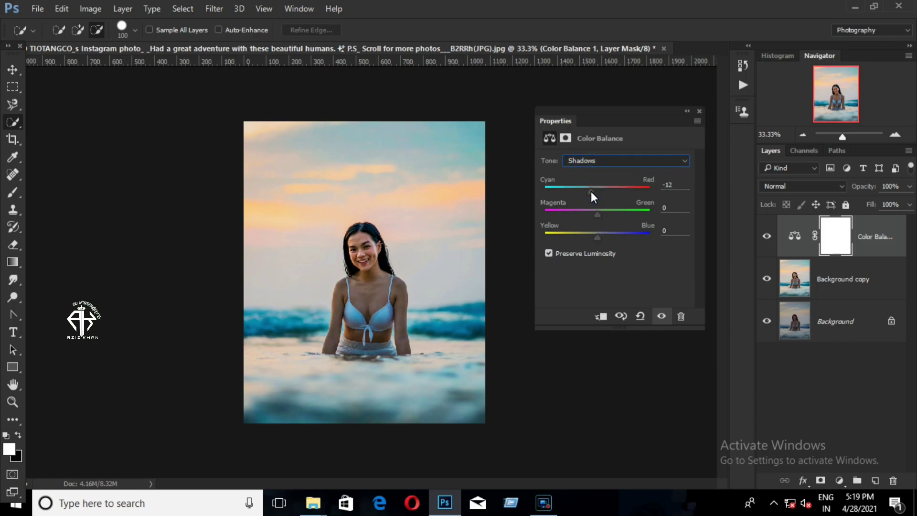
left_click(685, 111)
left_click(839, 285)
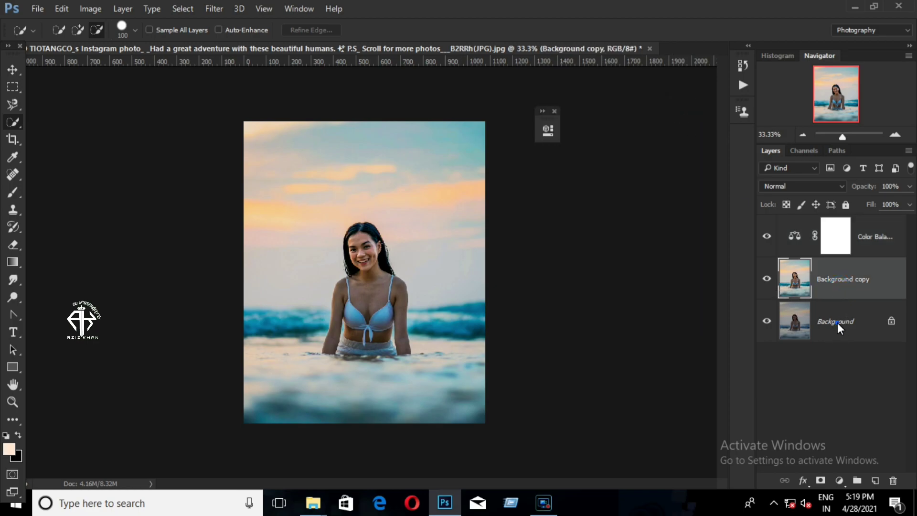
Step: Duplicate the Background again into Background copy 2 and toggle layer visibility
left_click_drag(838, 322, 875, 478)
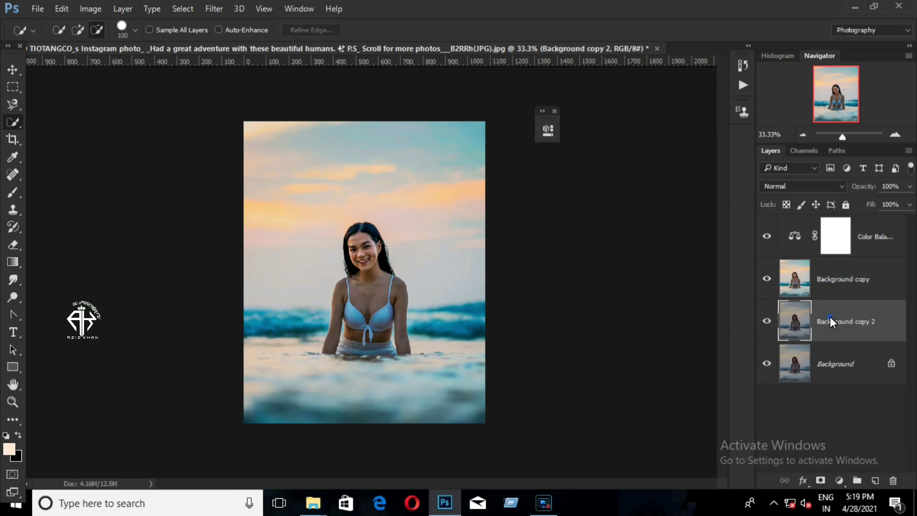
left_click(768, 319)
key("ctrl+plus")
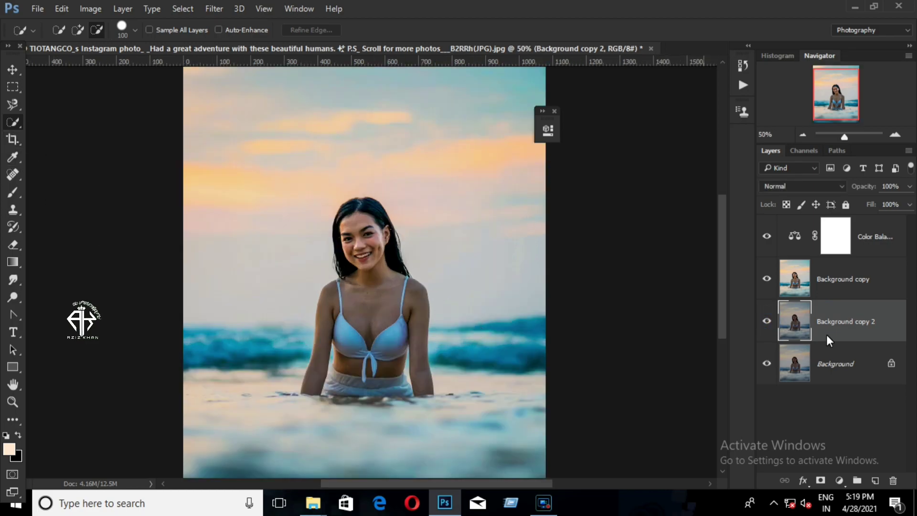
left_click(823, 281)
left_click(764, 277)
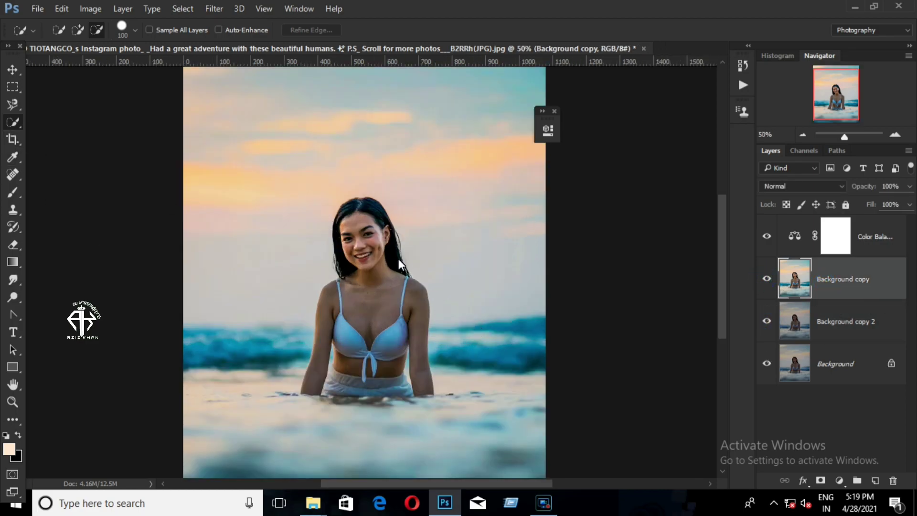
Step: Quick-select the woman's hair and upper body with a smaller brush
right_click(13, 122)
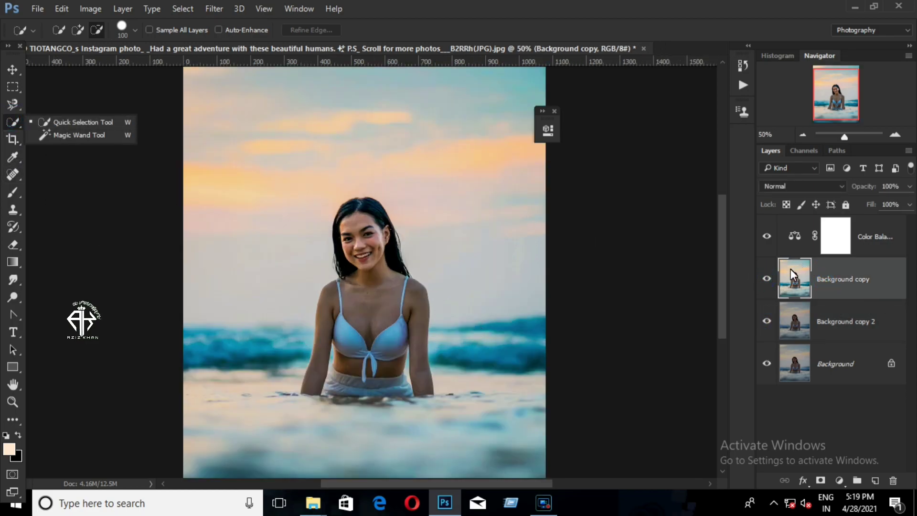
left_click(767, 278)
left_click(766, 276)
key("ctrl+plus")
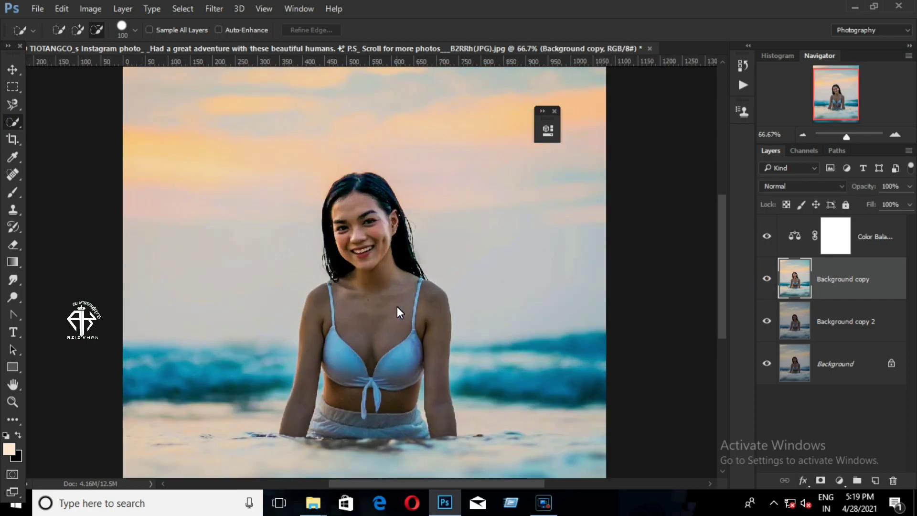
key("bracketleft")
key("bracketleft")
key("bracketleft")
key("bracketleft")
left_click_drag(369, 265, 374, 237)
key("ctrl+plus")
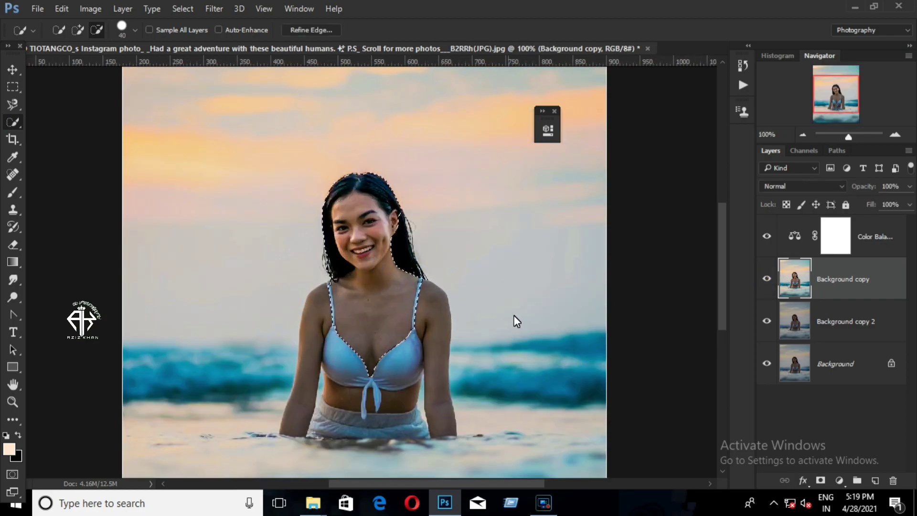
left_click(77, 30)
key("bracketleft")
key("bracketleft")
key("bracketleft")
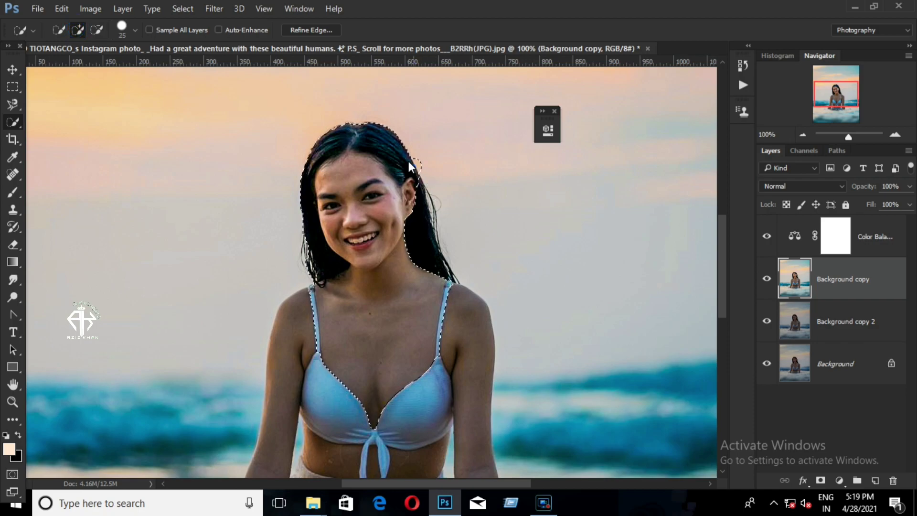
Step: Deselect and delete the Background copy 2 layer
right_click(388, 147)
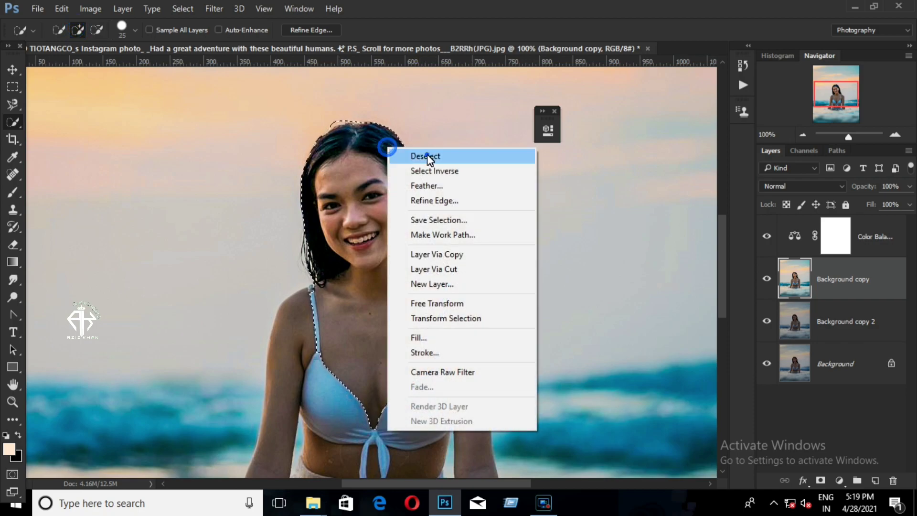
left_click(426, 153)
left_click_drag(870, 322, 892, 480)
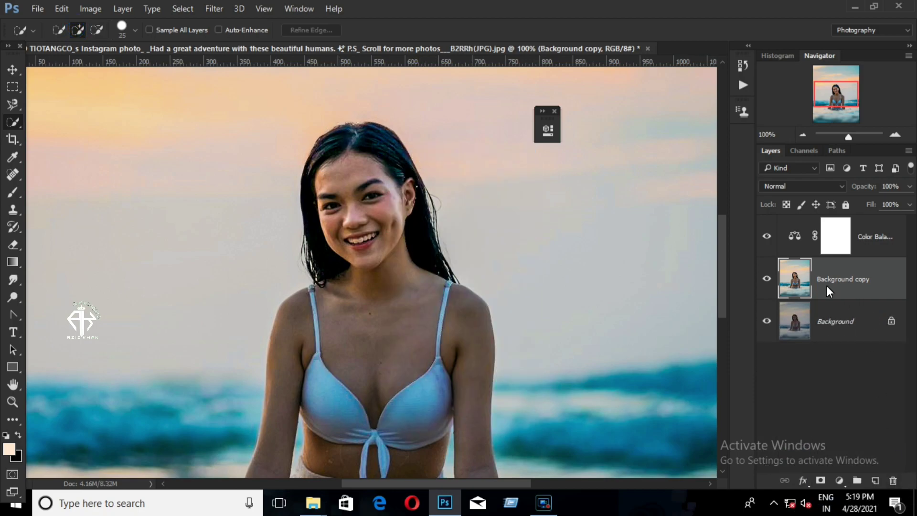
Step: Quick-select the woman's face, neck and chest with a larger brush
left_click(97, 30)
key("bracketright")
left_click_drag(378, 326, 406, 319)
key("ctrl+minus")
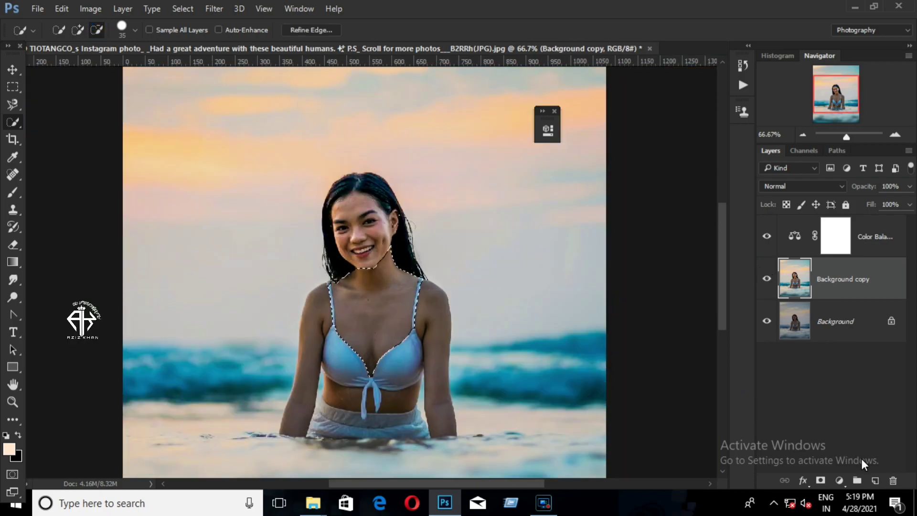
Step: Add a Selective Color layer and set Reds Black to -61 with a cyan tweak
left_click(839, 480)
left_click(812, 476)
left_click_drag(442, 122, 571, 121)
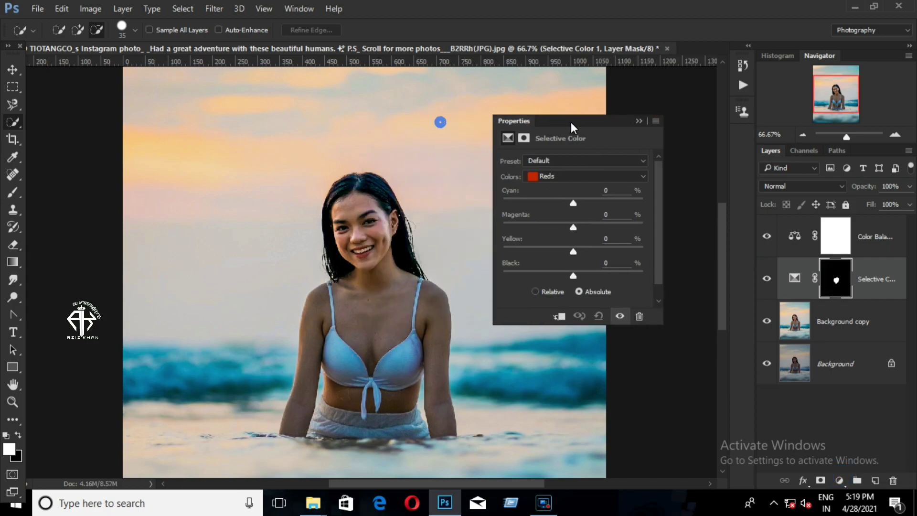
left_click_drag(538, 277, 531, 276)
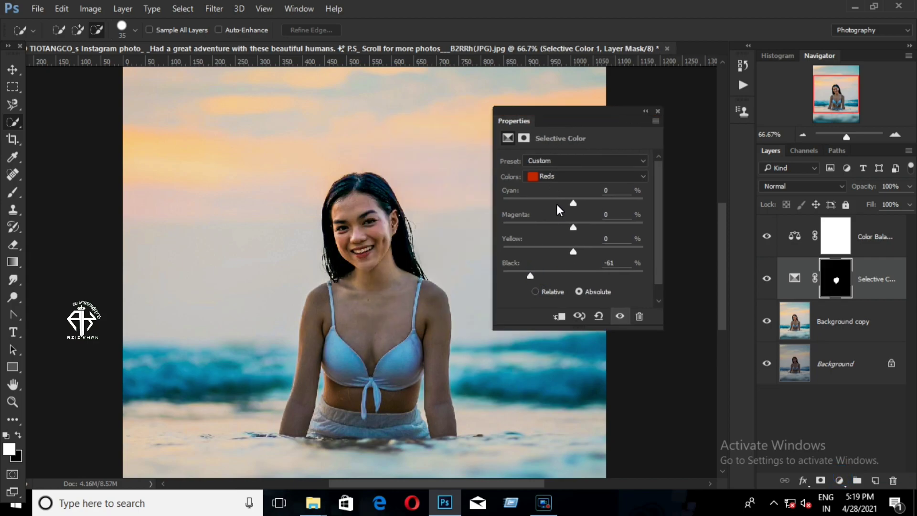
left_click_drag(557, 205, 537, 203)
Step: Set Neutrals Black to -13 with small magenta and yellow tweaks
left_click(565, 178)
left_click(552, 266)
left_click_drag(569, 275, 565, 278)
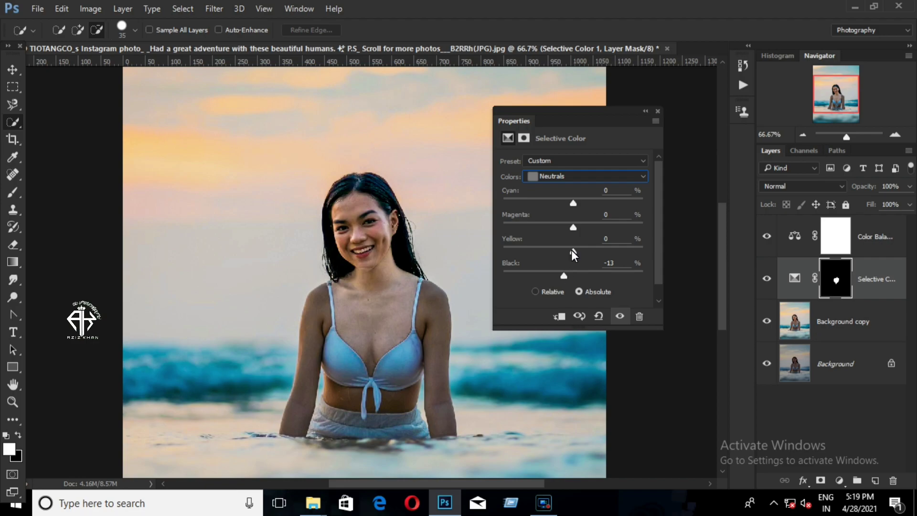
left_click_drag(569, 227, 573, 251)
left_click(644, 112)
Step: Paint the Selective Color mask white over the woman's forehead and face
right_click(13, 192)
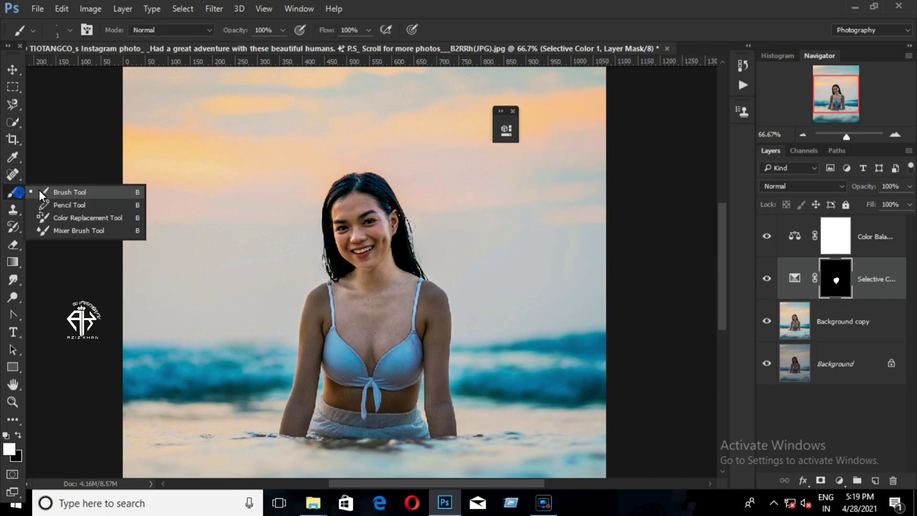
left_click(39, 190)
key("ctrl+plus")
scroll(325, 347, "down", 5)
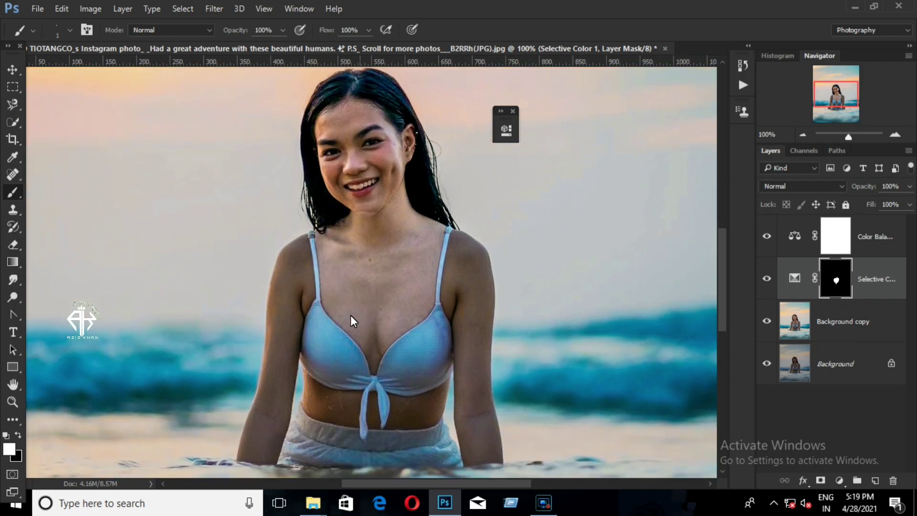
key("ctrl+plus")
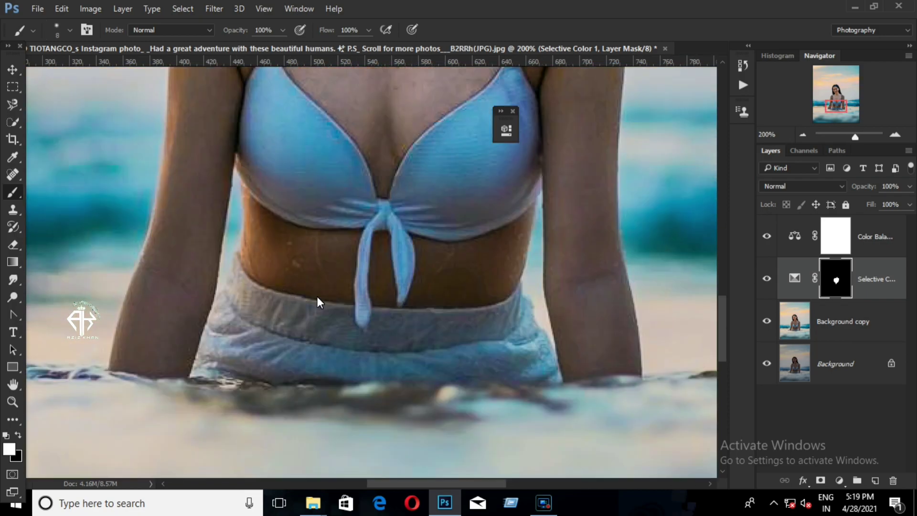
key("ctrl+minus")
key("ctrl+minus")
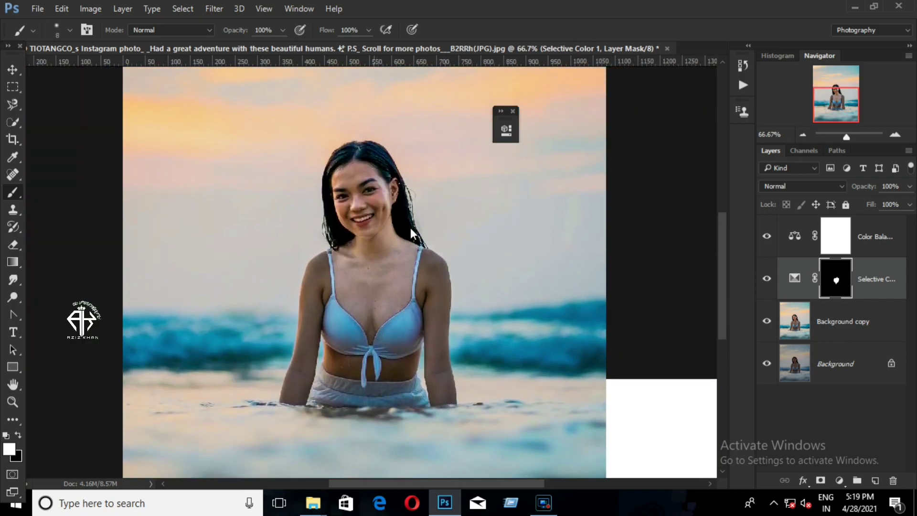
key("ctrl+plus")
key("ctrl+plus")
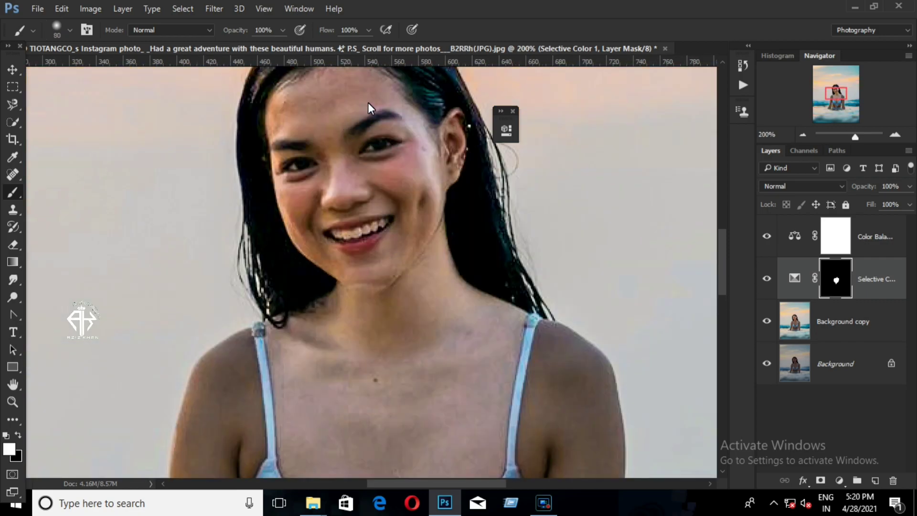
left_click(348, 90)
key("bracketleft")
left_click_drag(339, 104, 406, 197)
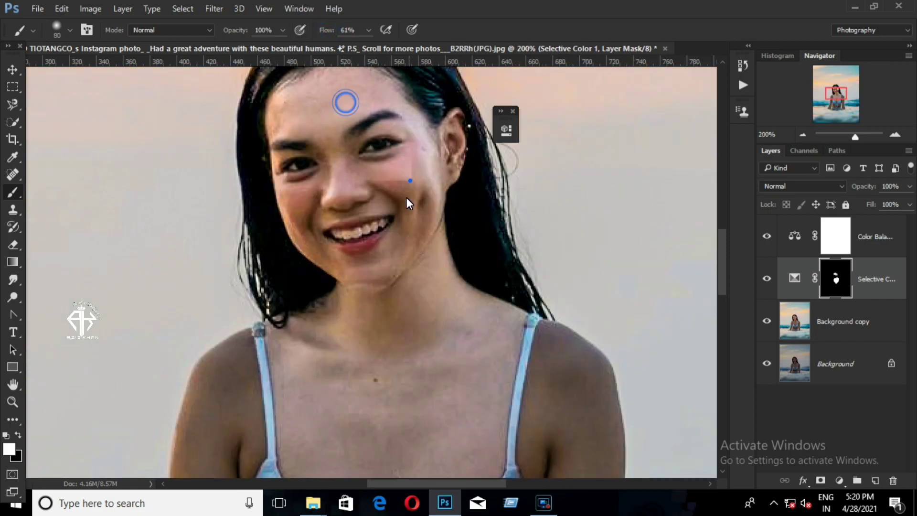
left_click_drag(318, 202, 316, 197)
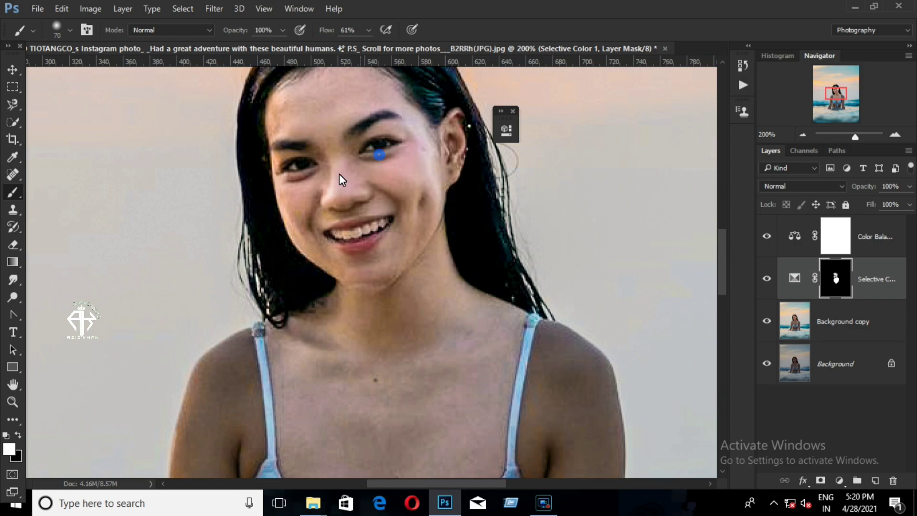
Step: Paint the mask over her arm and body, then toggle the layer to compare
key("ctrl+minus")
key("ctrl+minus")
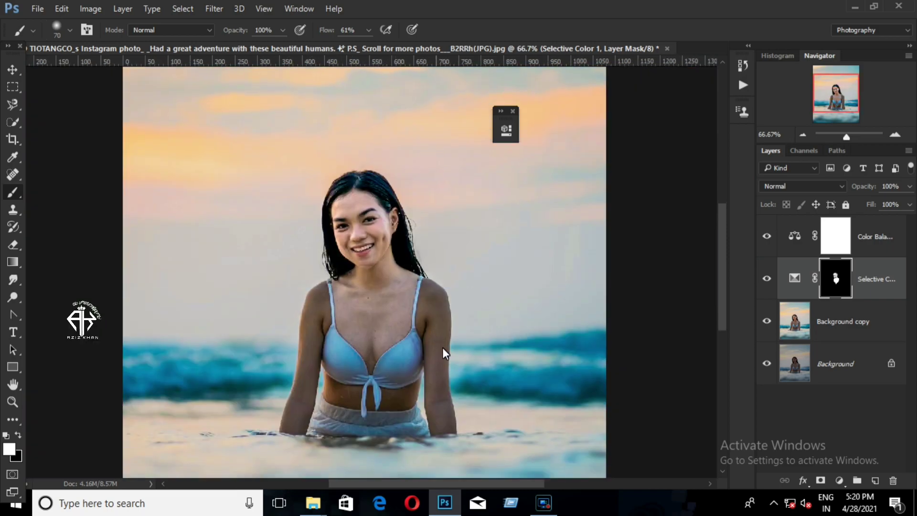
key("bracketright")
key("bracketright")
key("bracketright")
mouse_move(429, 282)
left_mouse_down()
mouse_move(438, 413)
mouse_move(435, 305)
mouse_move(429, 403)
mouse_move(420, 399)
left_mouse_up()
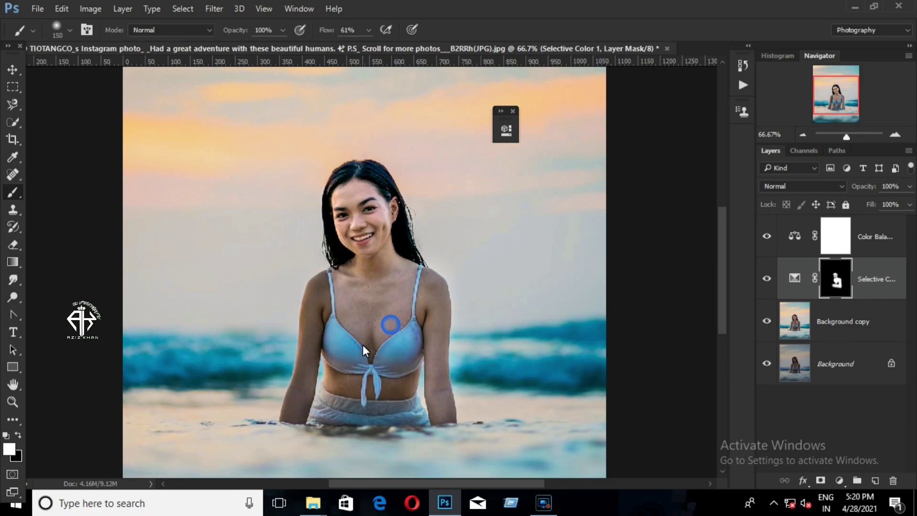
key("ctrl+plus")
key("bracketleft")
key("bracketleft")
key("bracketleft")
scroll(306, 296, "down", 1)
scroll(282, 391, "down", 2)
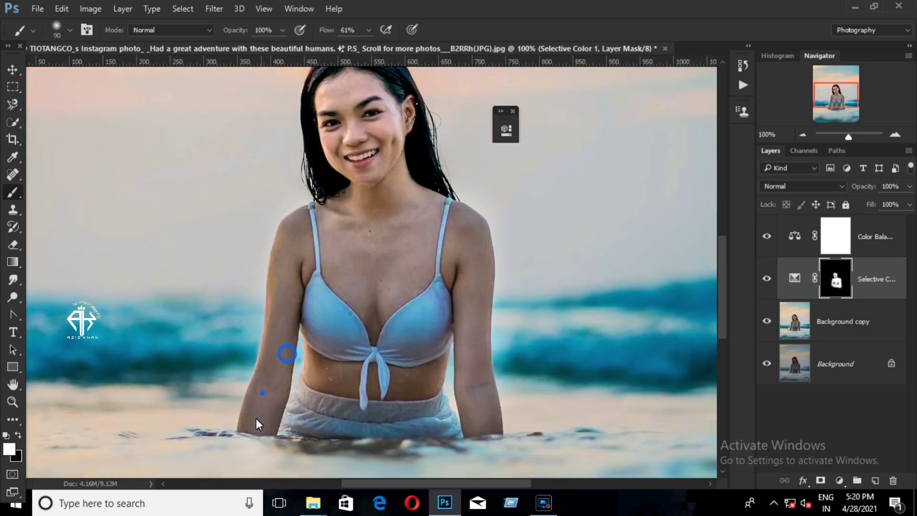
key("bracketright")
key("bracketright")
scroll(330, 201, "up", 1)
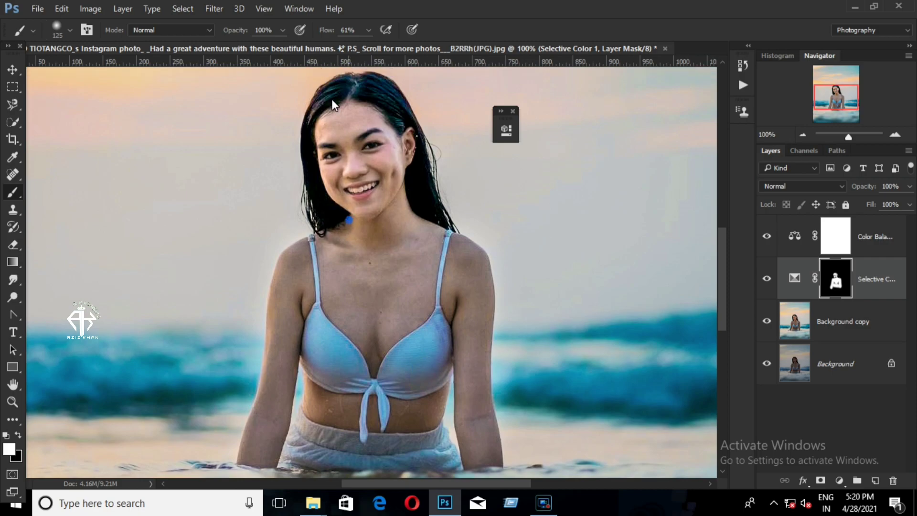
key("ctrl+minus")
key("ctrl+minus")
left_click(767, 278)
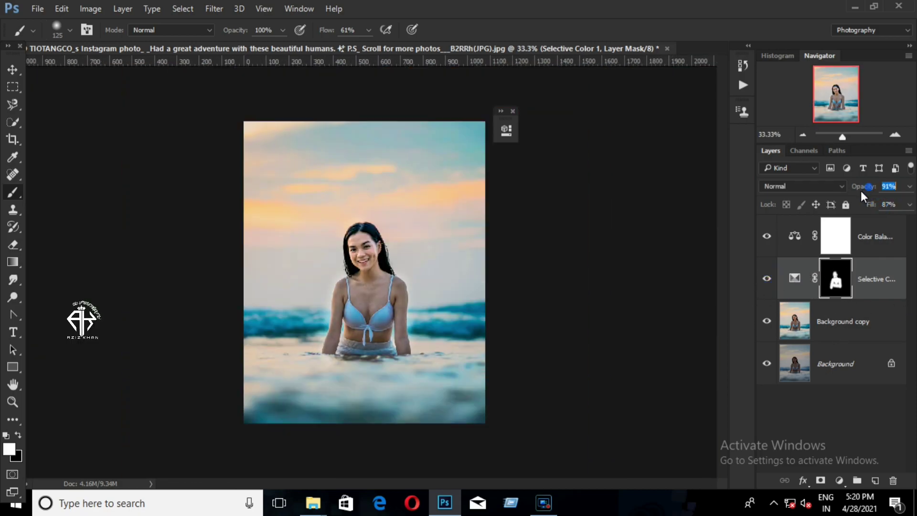
Step: Lower the Selective Color opacity and compare the adjustment layers against the original
left_click_drag(860, 190, 858, 191)
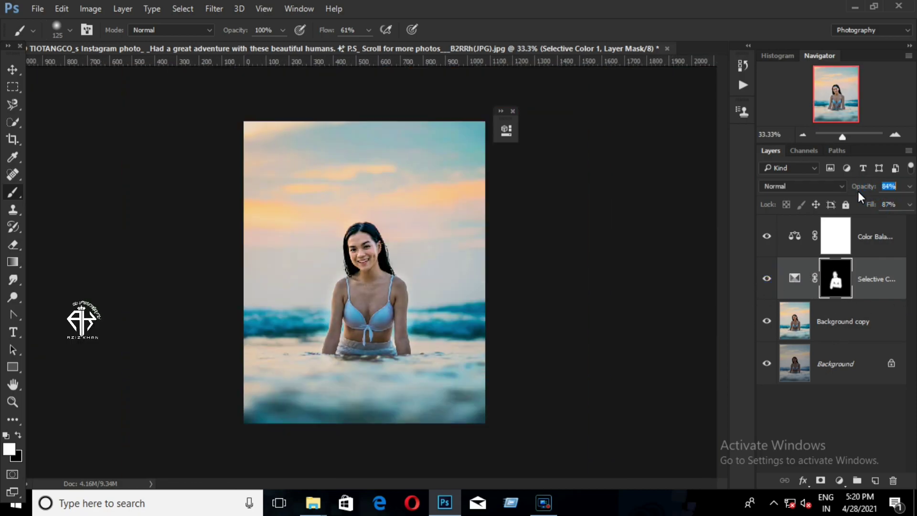
left_click(766, 236)
left_click(873, 238)
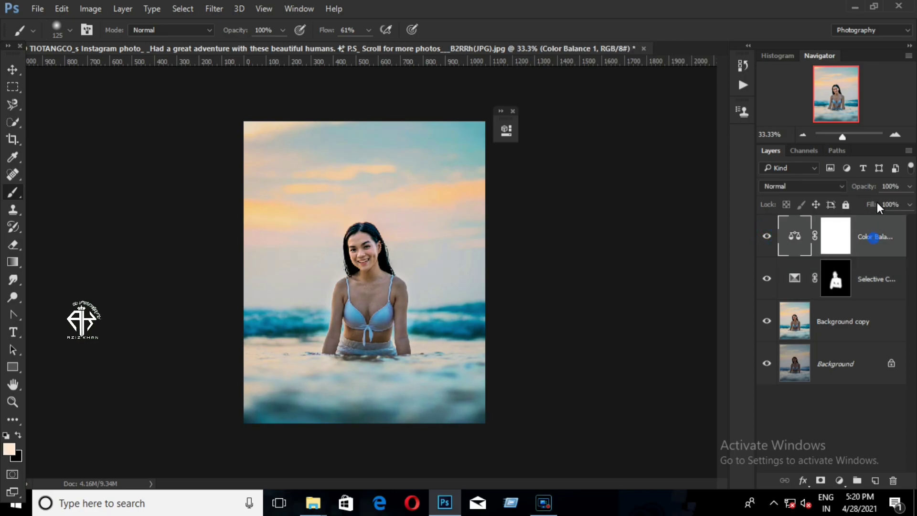
left_click_drag(763, 322, 766, 236)
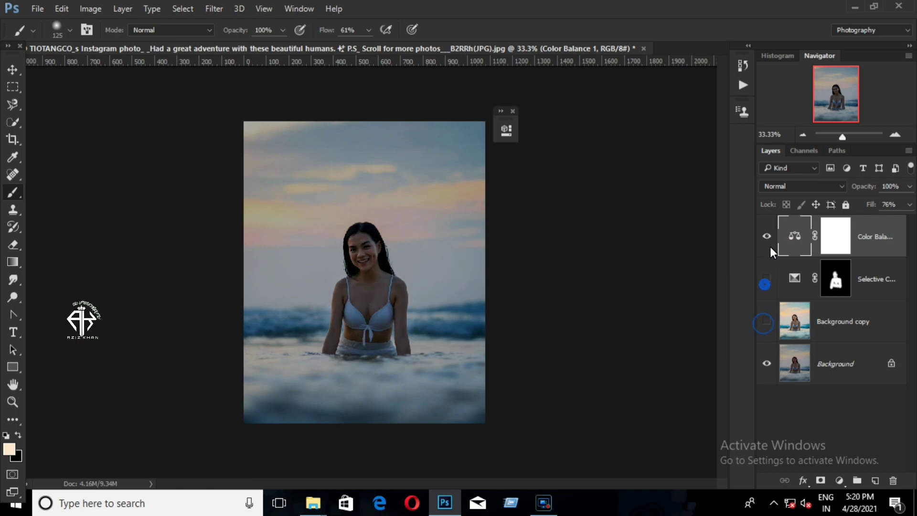
key("ctrl+minus")
key("ctrl+plus")
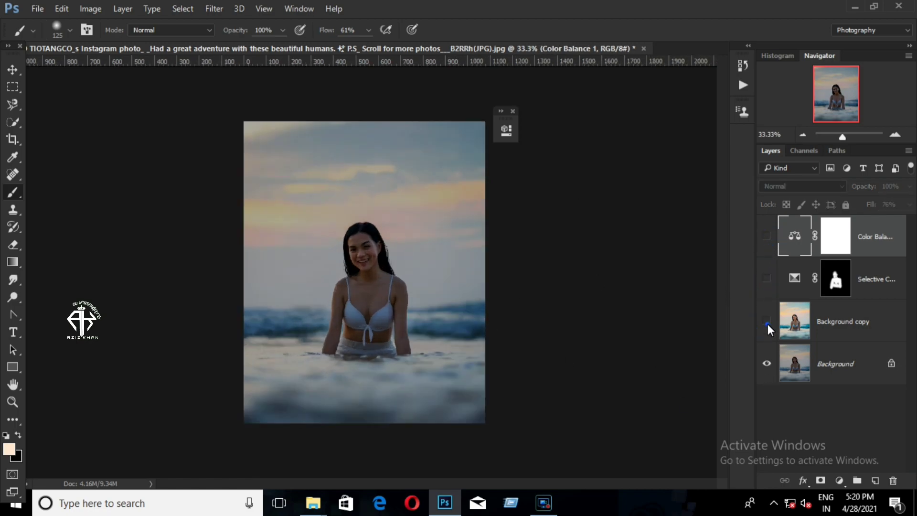
left_click(766, 322)
left_click(767, 277)
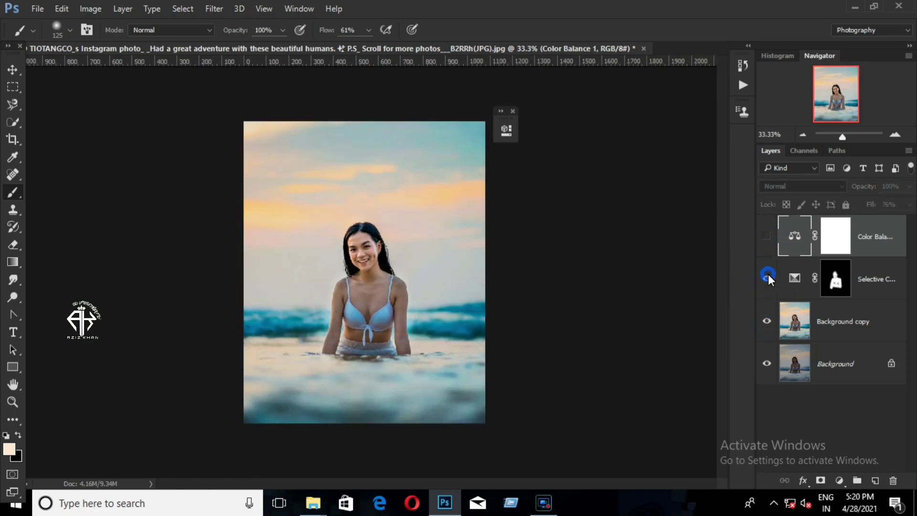
left_click(765, 236)
Step: Lower the Color Balance fill to 63% and flatten the image
left_click_drag(862, 208, 875, 480)
right_click(851, 353)
left_click(841, 325)
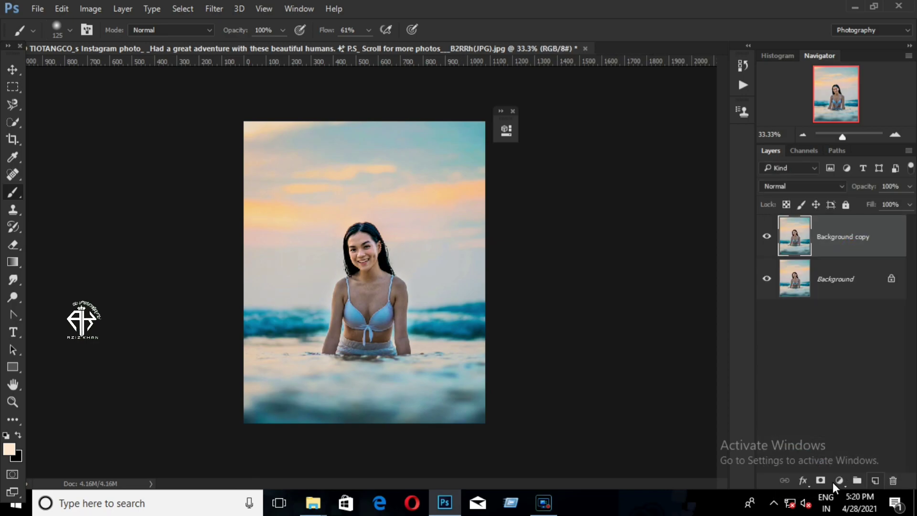
Step: Add an Exposure adjustment layer set to +0.22
left_click(840, 480)
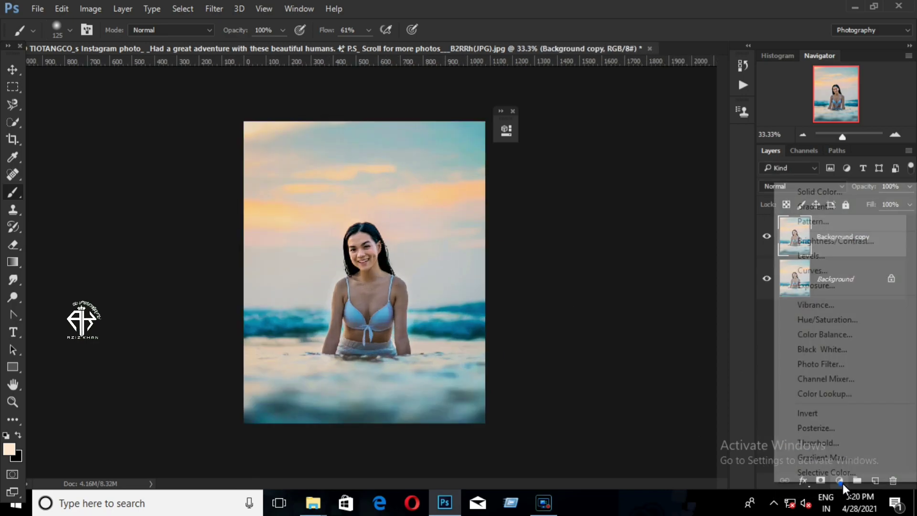
left_click(828, 286)
left_click_drag(397, 119, 533, 123)
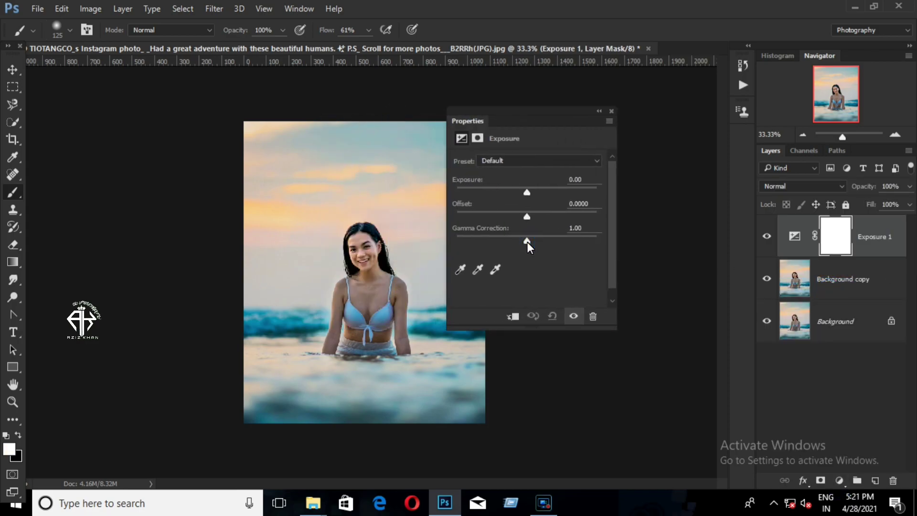
left_click_drag(526, 216, 532, 192)
left_click(599, 111)
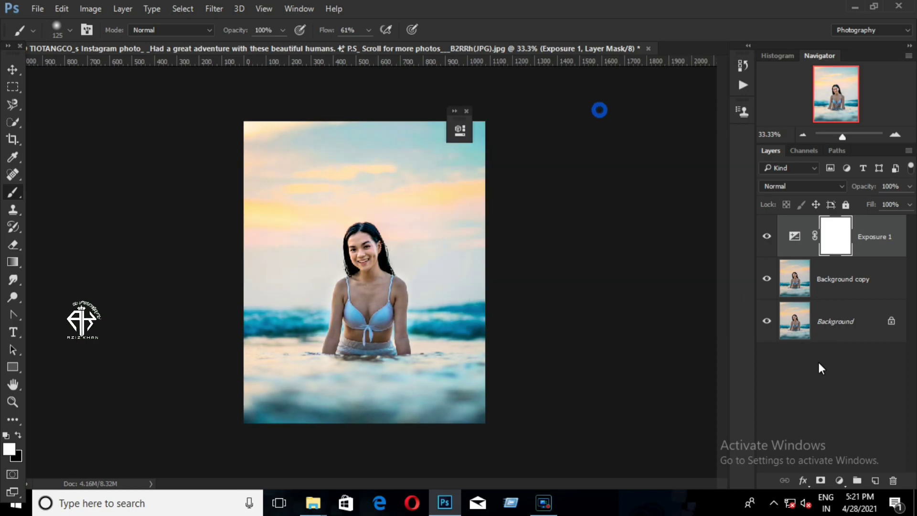
Step: Flatten the image again and duplicate the Background layer
right_click(818, 363)
left_click(838, 280)
mouse_move(842, 236)
left_mouse_down()
mouse_move(887, 469)
mouse_move(875, 480)
left_mouse_up()
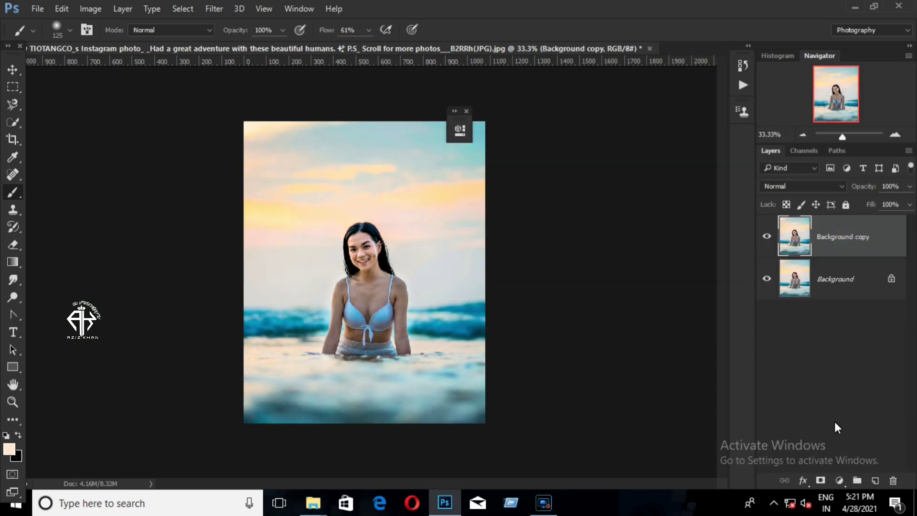
Step: Add a single new empty layer above the photo
left_click(876, 482)
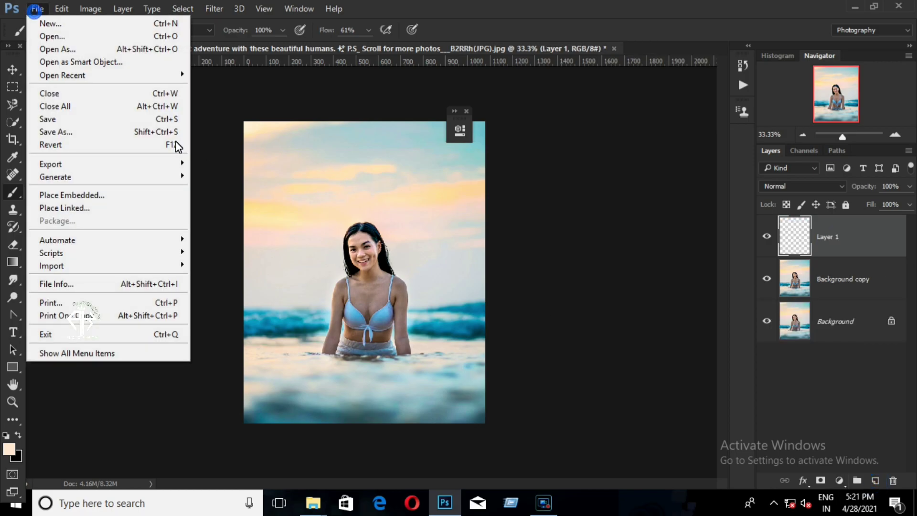
left_click(876, 481)
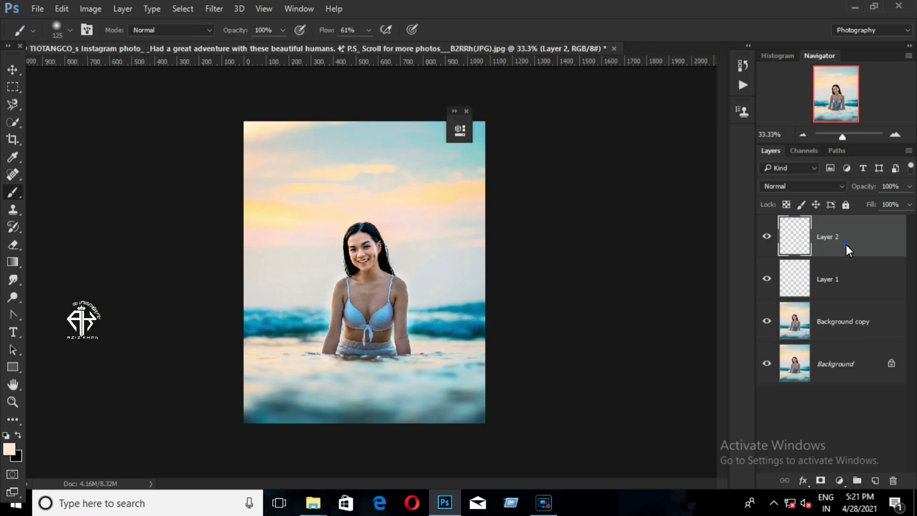
left_click_drag(846, 238, 891, 481)
Step: Pick the Brush and set the foreground colour to coral orange-red
left_click(12, 191)
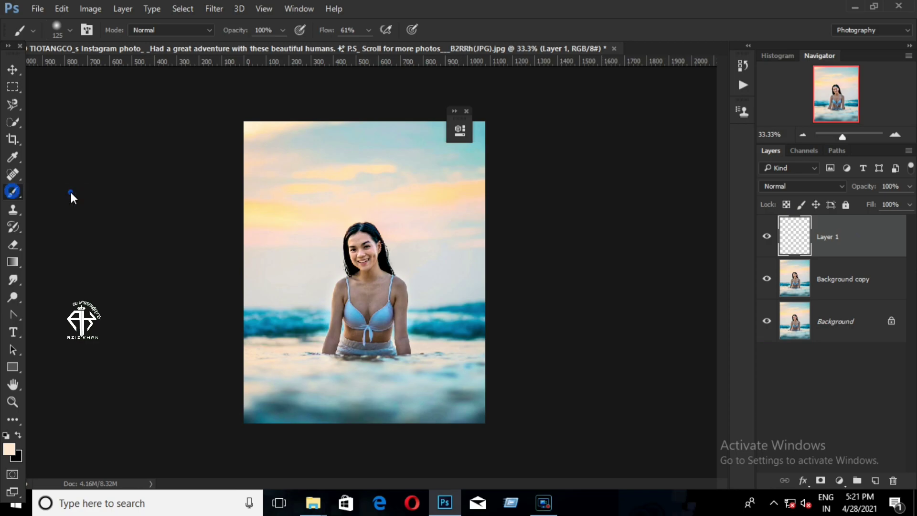
left_click(9, 449)
left_click(571, 171)
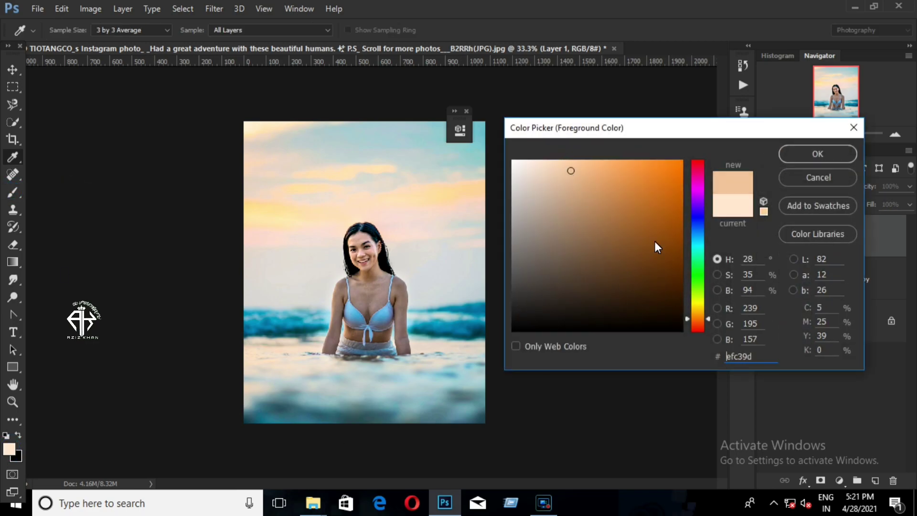
left_click(698, 321)
left_click(616, 197)
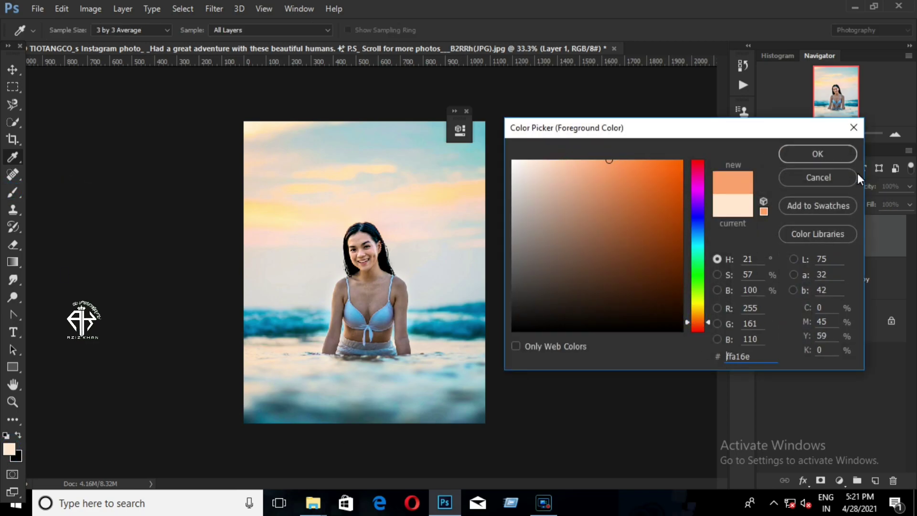
left_click_drag(695, 324, 696, 326)
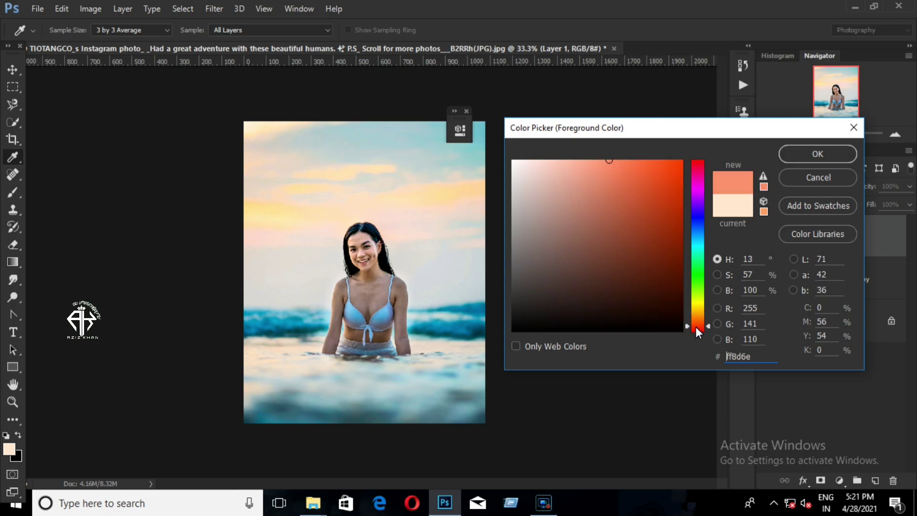
left_click_drag(581, 173, 610, 171)
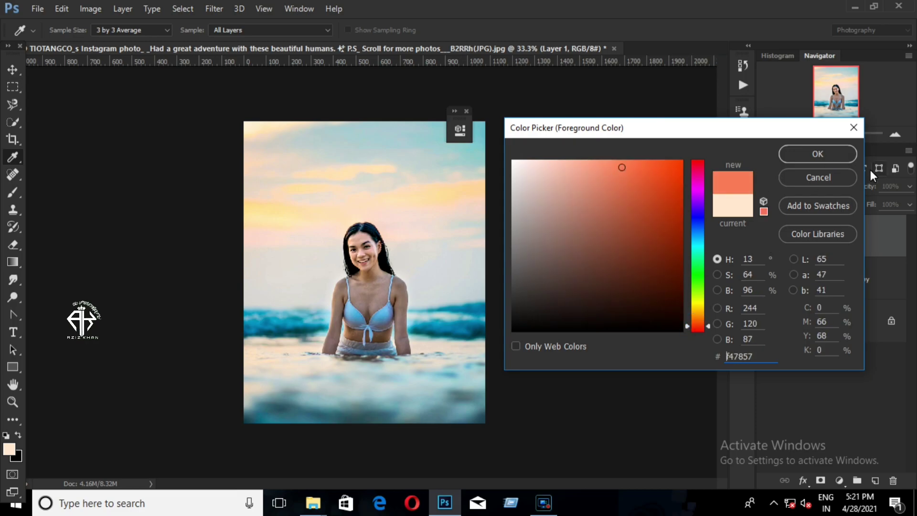
key("Return")
Step: Paint a strong soft orange glow in the sky with a large brush at 100% flow
key("b")
key("ctrl+plus")
scroll(362, 388, "up", 2)
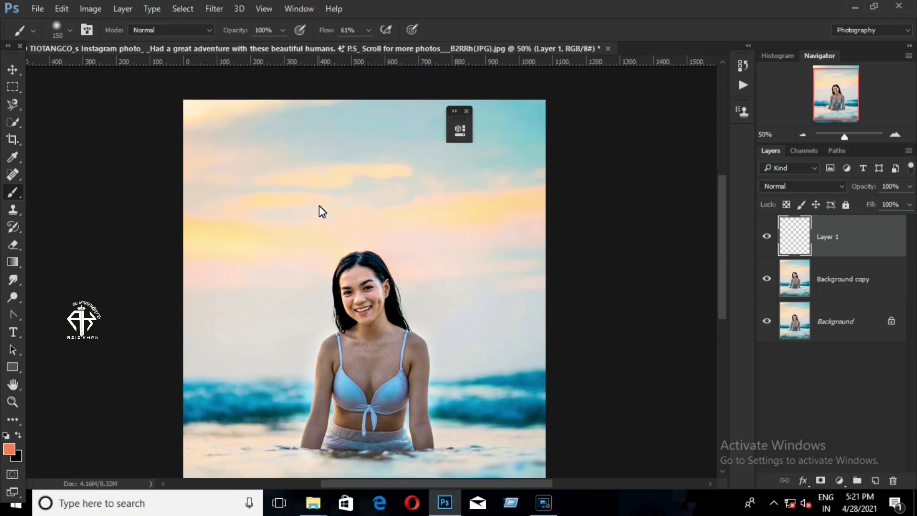
key("bracketright")
key("bracketright")
key("bracketright")
key("bracketright")
left_click(299, 210)
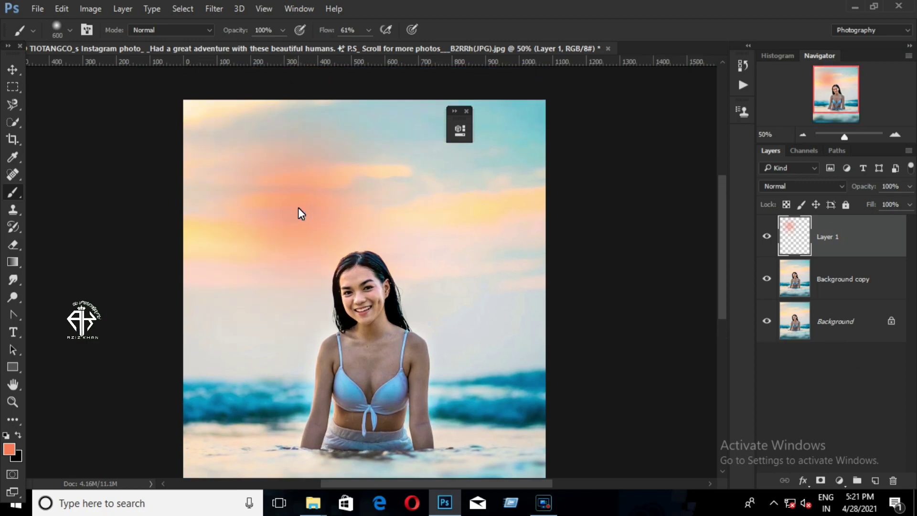
key("ctrl+z")
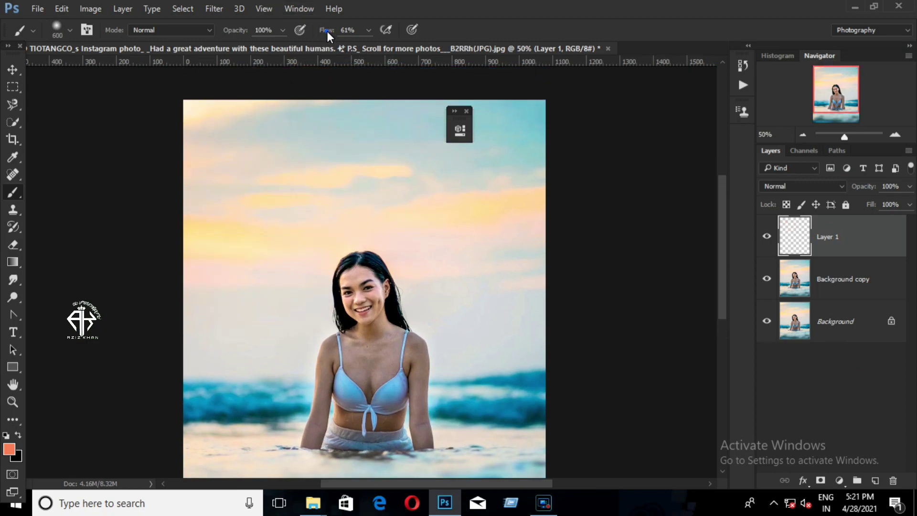
left_click_drag(328, 31, 344, 31)
left_click(316, 197)
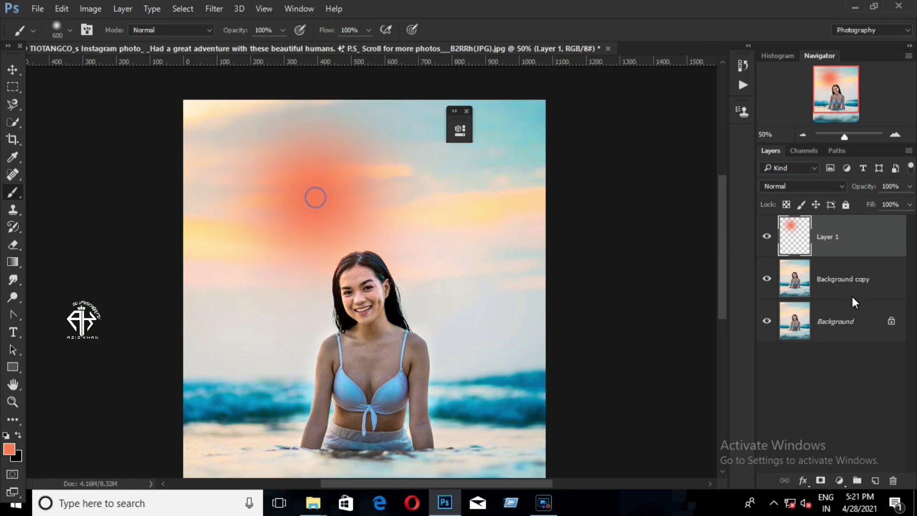
Step: Keep the regular Brush Tool active at half its previous size
right_click(12, 196)
left_click(61, 189)
key("bracketleft")
key("bracketleft")
key("bracketleft")
left_click(8, 451)
Step: Dab a pale orange sun at the glow's centre with a slightly larger brush
left_click_drag(696, 325, 696, 317)
left_click(580, 174)
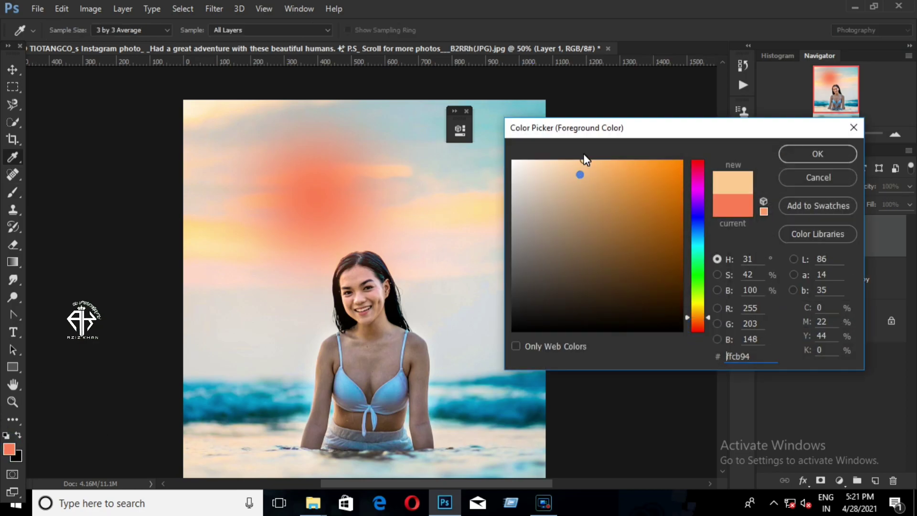
left_click(821, 153)
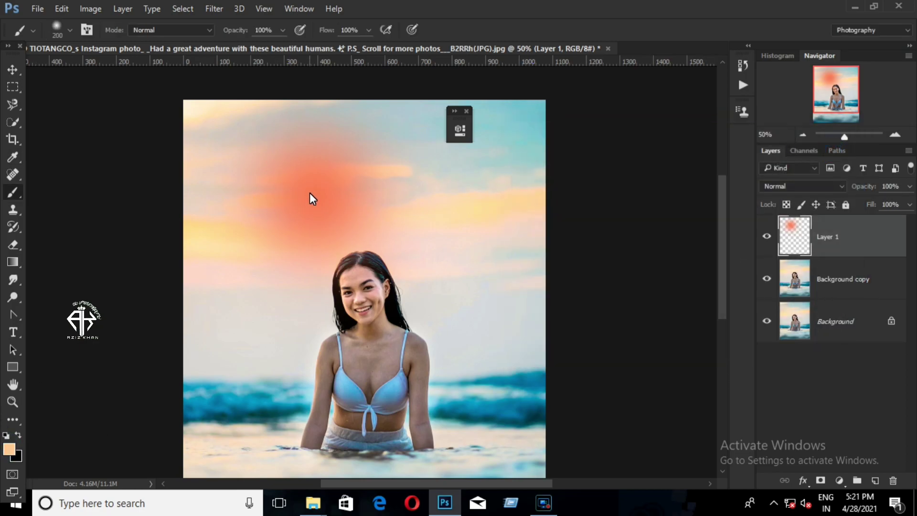
left_click(310, 192)
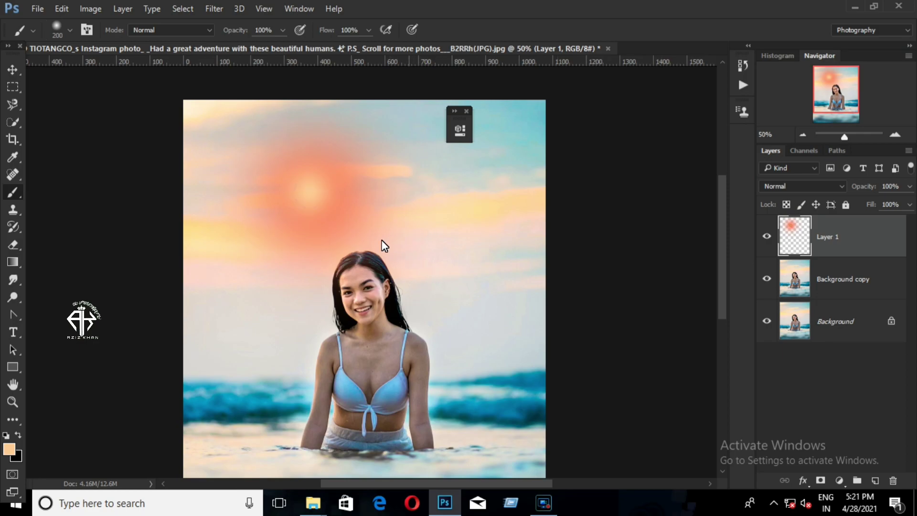
key("ctrl+z")
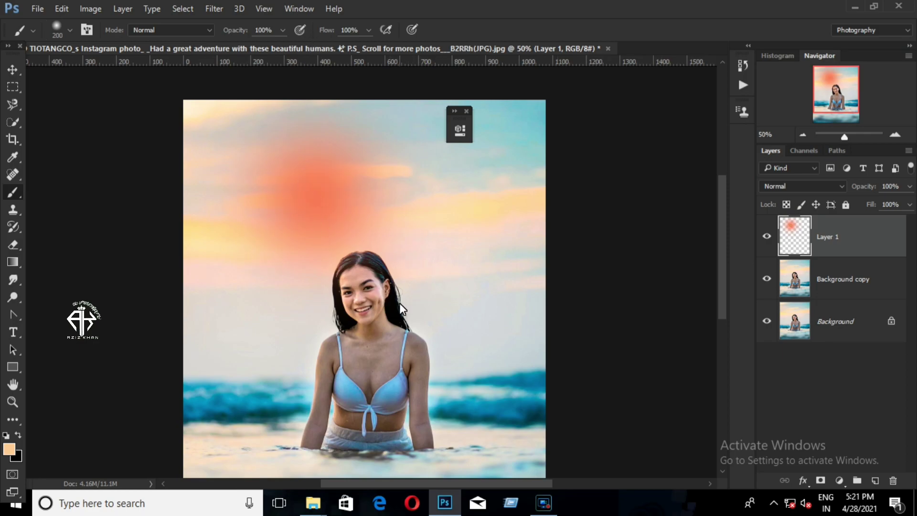
key("bracketright")
key("bracketright")
left_click(314, 196)
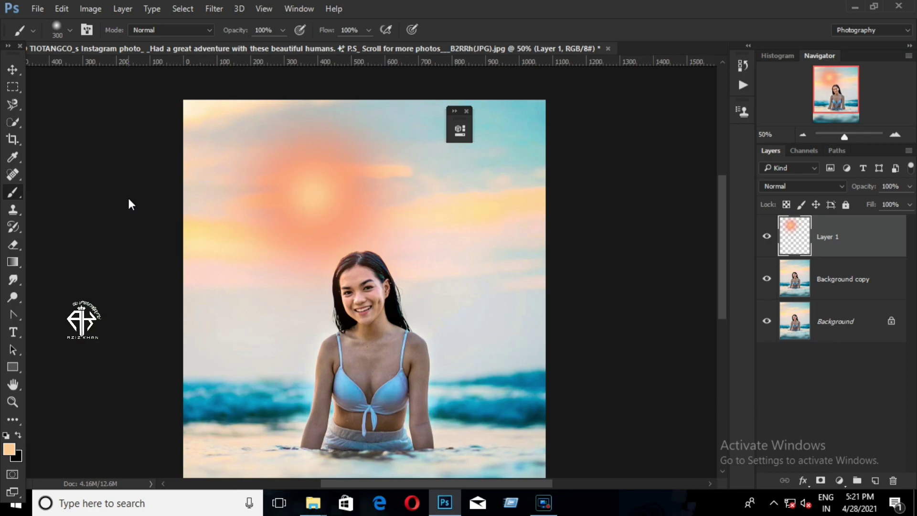
Step: Brighten the sun's centre with a near-white dab
left_click(9, 449)
left_click(543, 183)
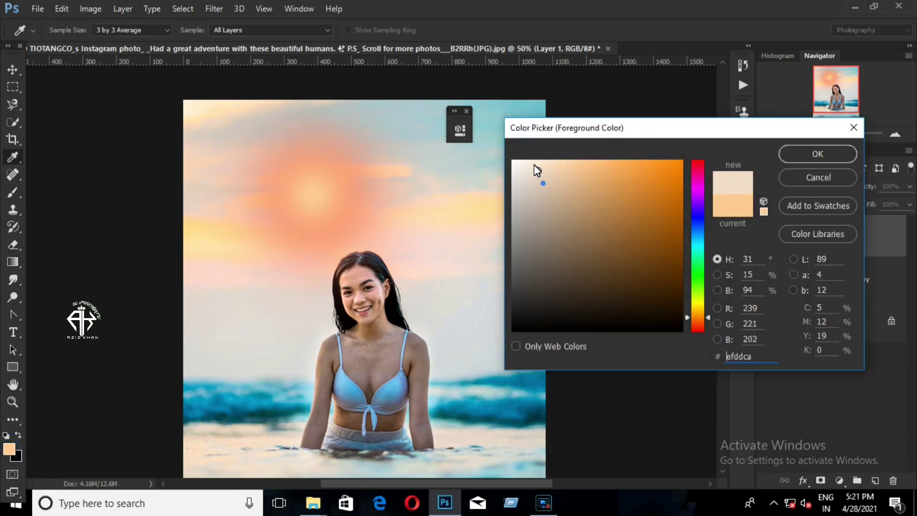
left_click(823, 152)
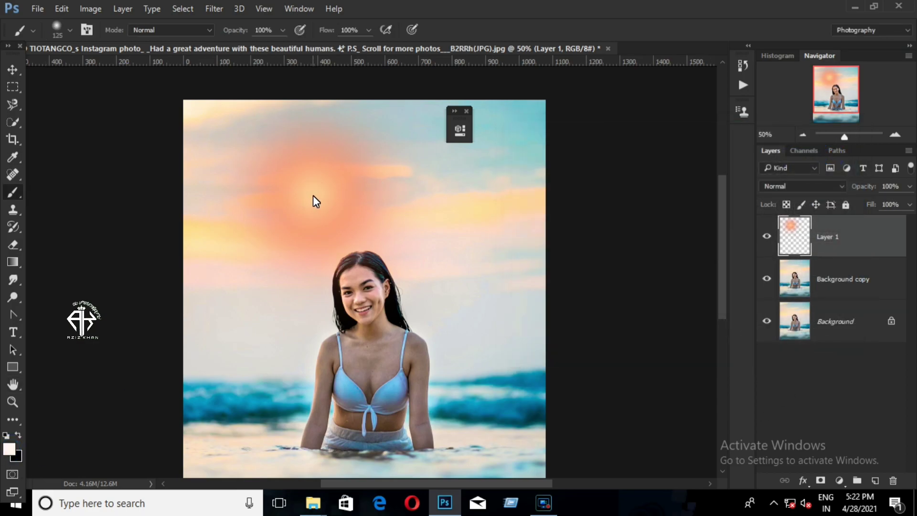
left_click(313, 195)
key("ctrl+minus")
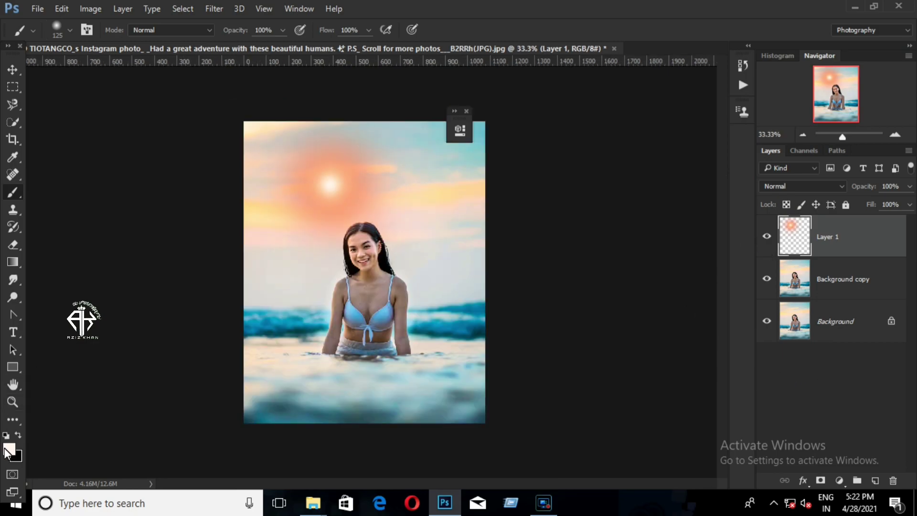
Step: Try a larger, whiter glow dab at the sun's centre, then undo it
left_click(8, 448)
left_click(699, 319)
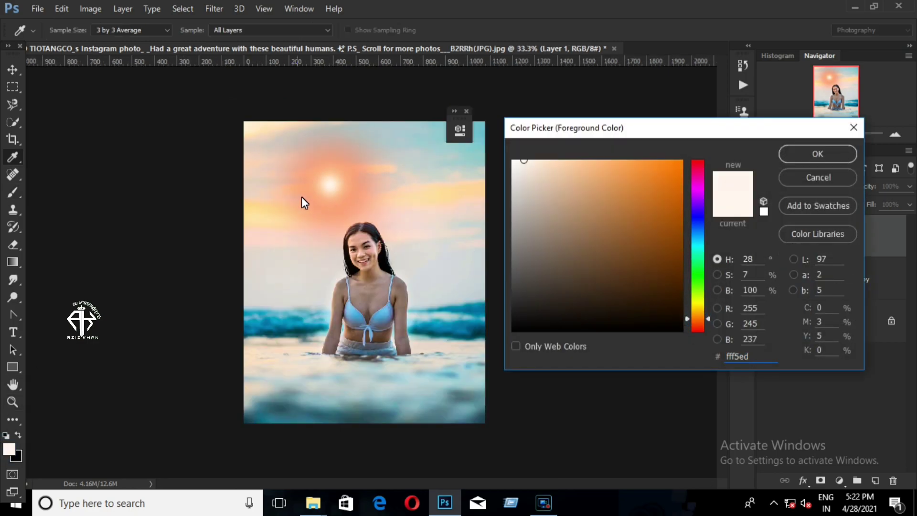
key("ctrl+plus")
left_click(817, 154)
key("b")
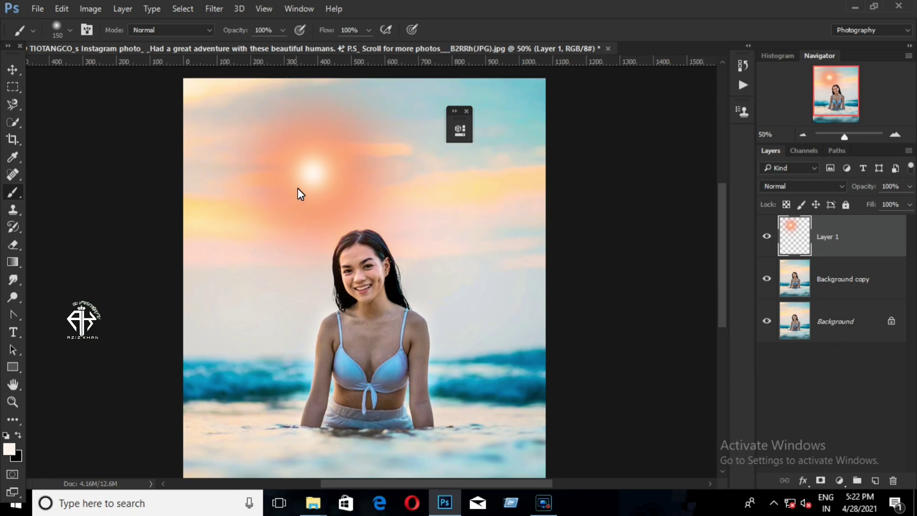
key("bracketright")
key("bracketright")
key("bracketright")
left_click(312, 173)
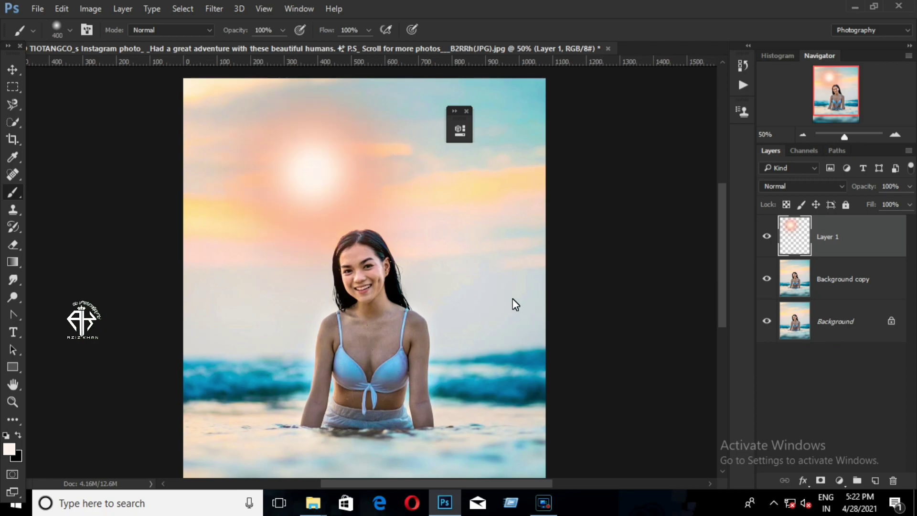
key("ctrl+z")
Step: Paint soft peach over the sun's centre with a smaller brush
left_click(10, 448)
left_click(697, 326)
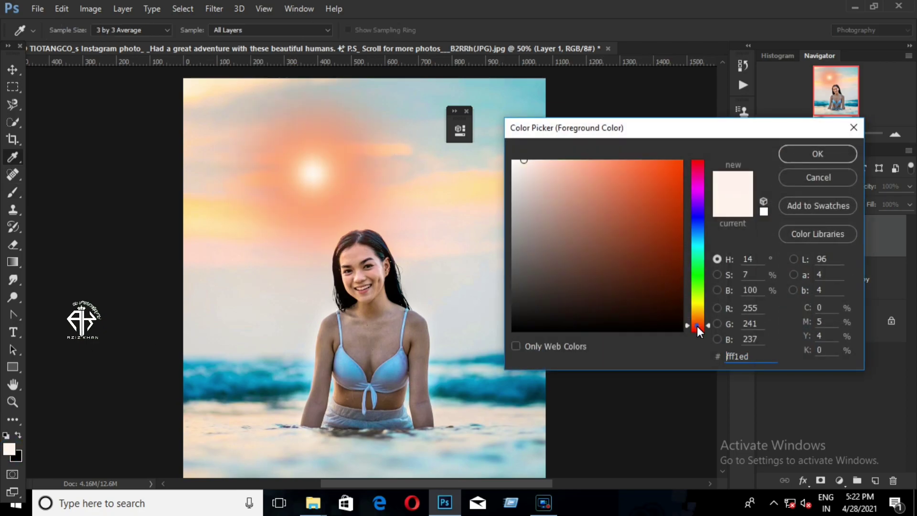
left_click(576, 174)
left_click(812, 155)
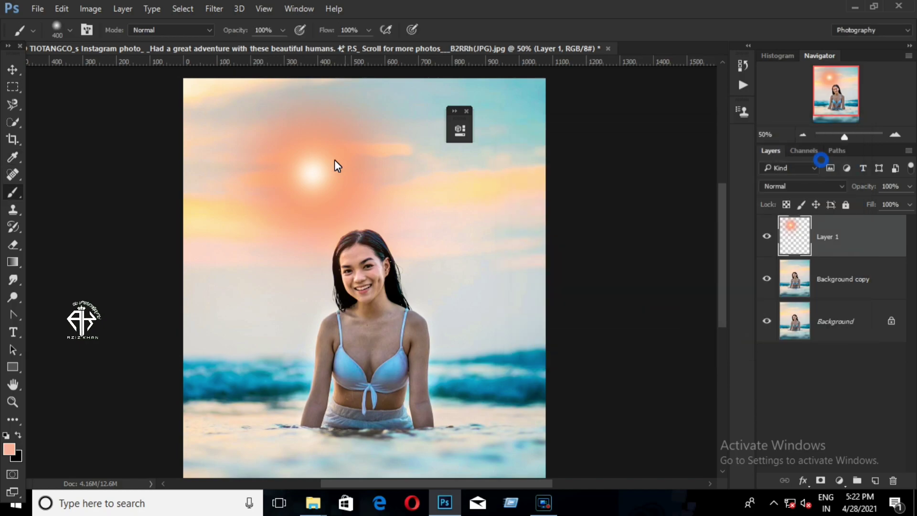
key("bracketleft")
left_click(305, 174)
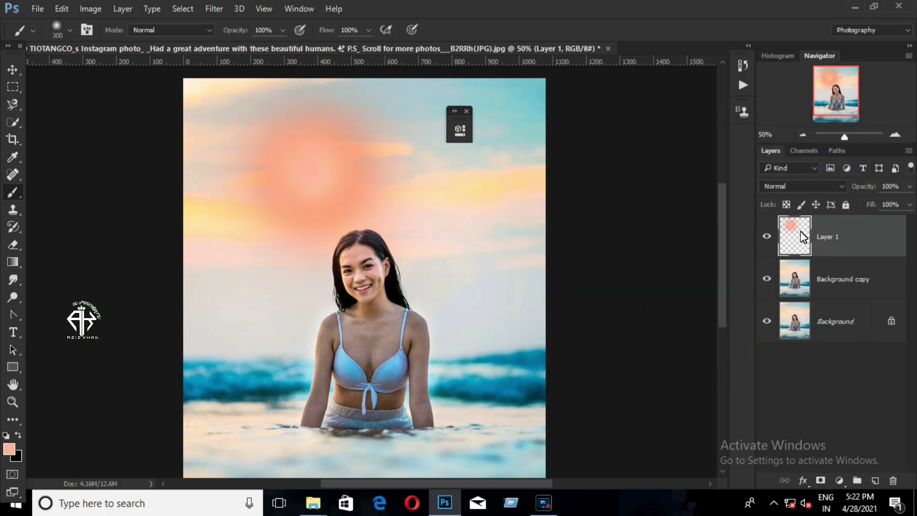
Step: Undo the peach dab, then scale the glow to about 148% and move it down-left
key("ctrl+z")
key("ctrl+minus")
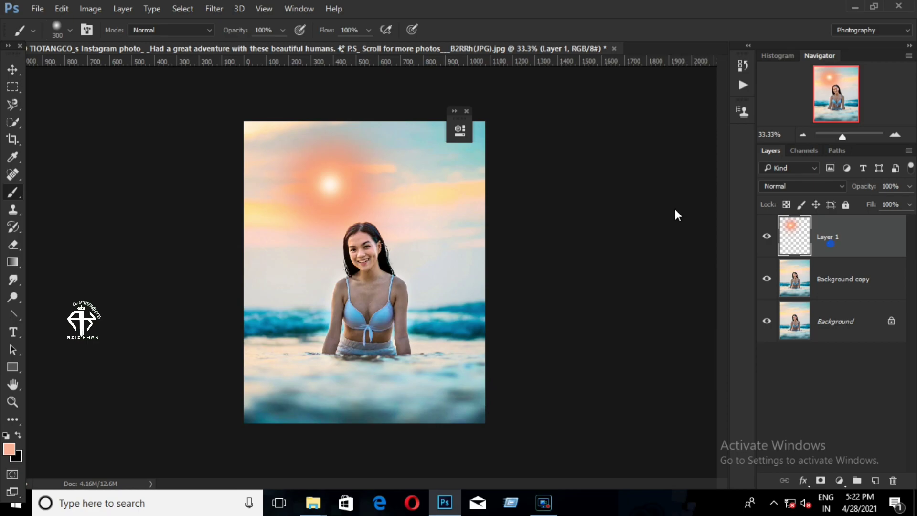
key("v")
left_click_drag(446, 296, 487, 340)
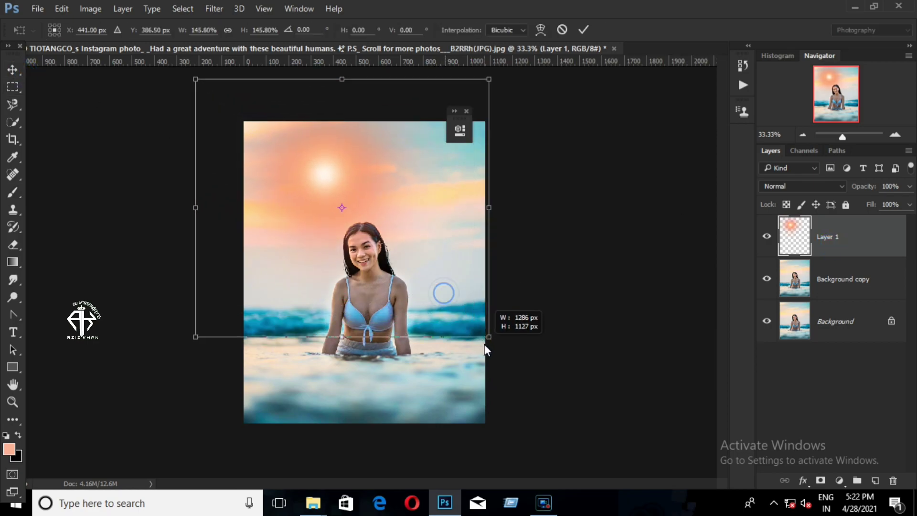
left_click_drag(385, 259, 368, 353)
Step: Set the glow layer to Linear Light with 38% fill and 56% opacity
left_click(791, 190)
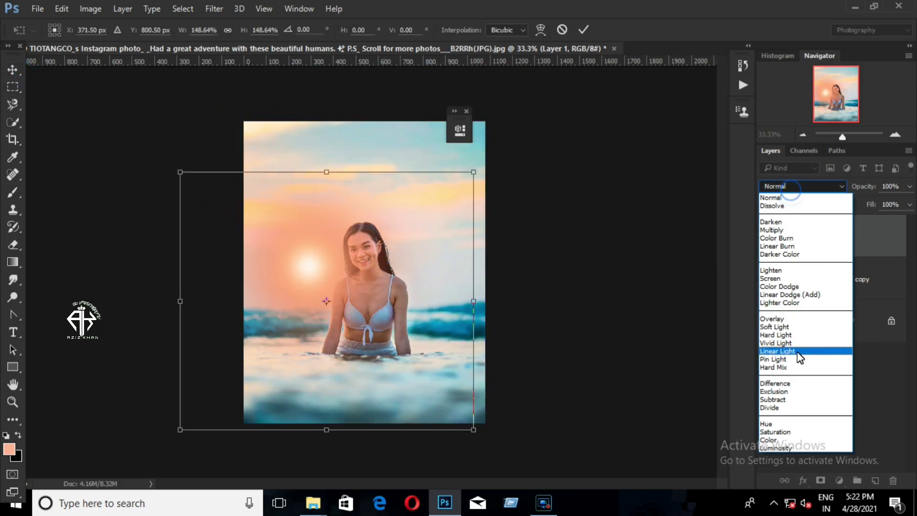
left_click(793, 350)
left_click_drag(872, 209, 839, 217)
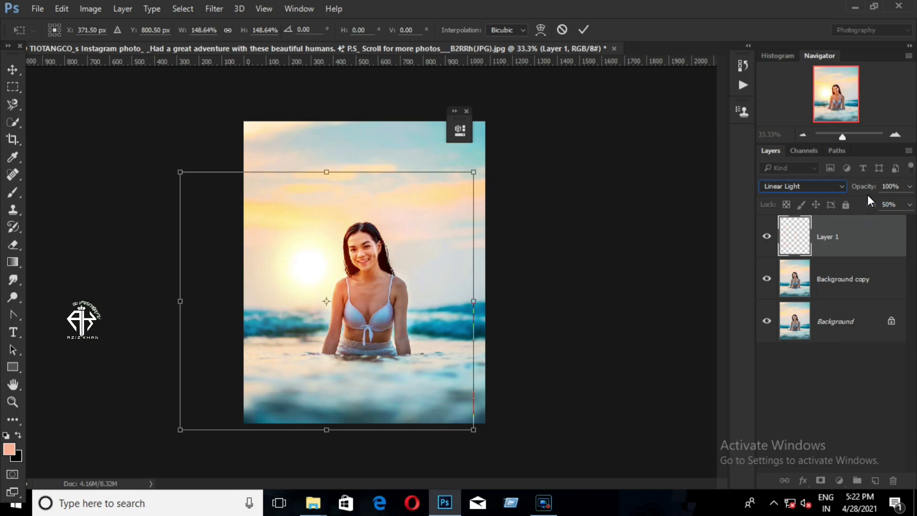
left_click_drag(866, 190, 840, 196)
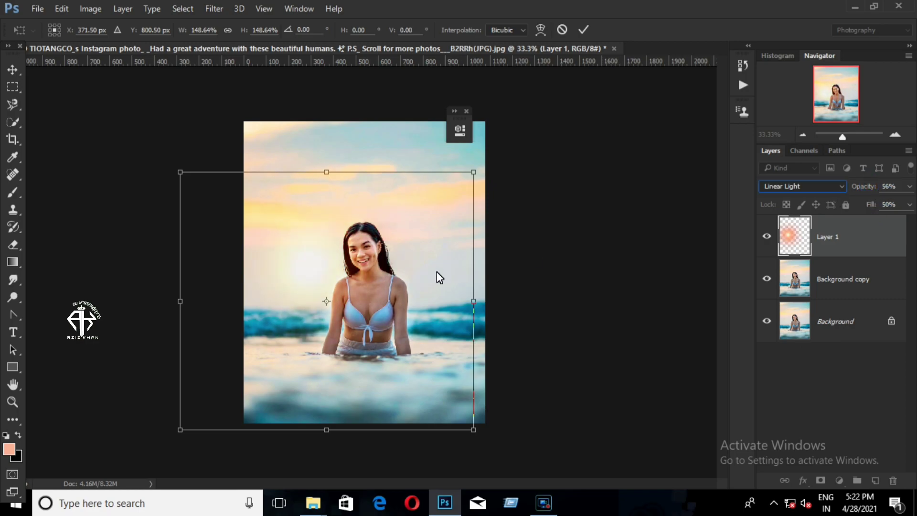
Step: Reshape the glow's corners, stretch it toward the upper left, and commit the transform
mouse_move(389, 283)
left_mouse_down()
mouse_move(380, 293)
mouse_move(388, 308)
left_mouse_up()
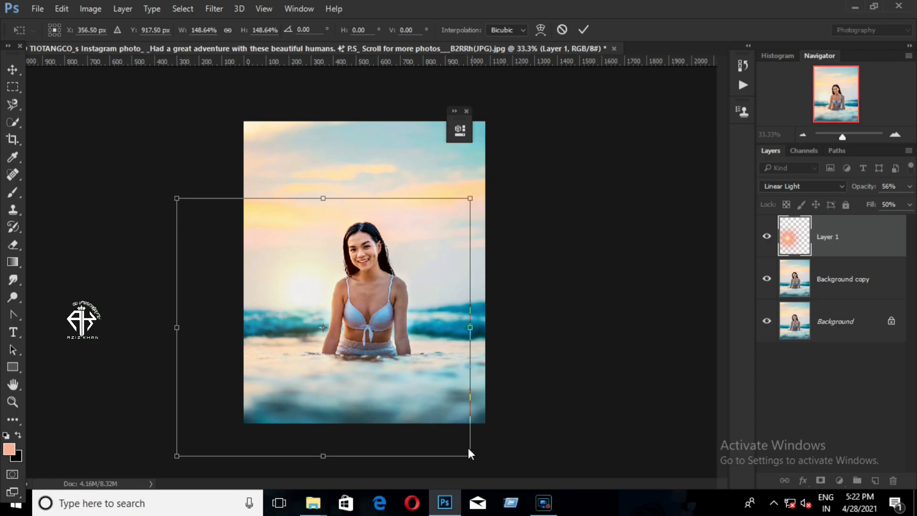
mouse_move(470, 455)
left_mouse_down("ctrl")
mouse_move(420, 363)
mouse_move(387, 367)
left_mouse_up("ctrl")
mouse_move(470, 199)
left_mouse_down("ctrl")
mouse_move(450, 211)
mouse_move(405, 210)
mouse_move(435, 197)
left_mouse_up("ctrl")
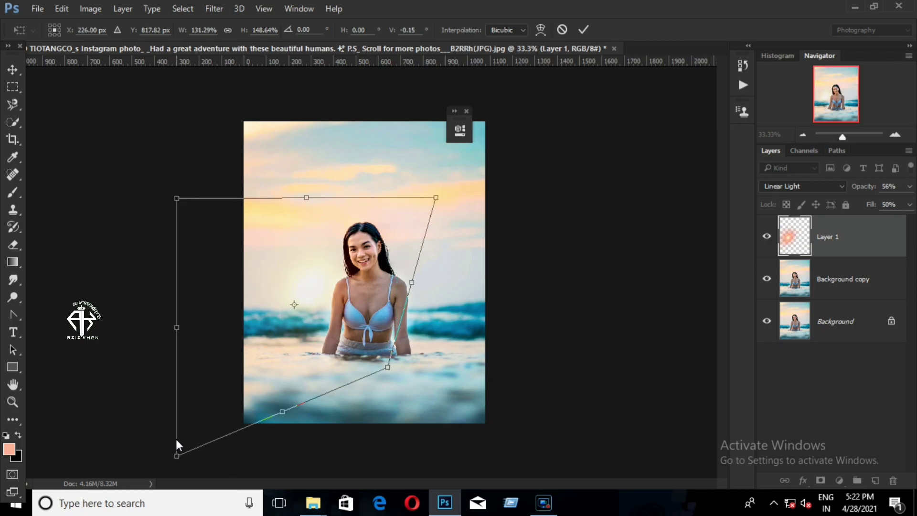
left_click_drag(175, 455, 107, 515)
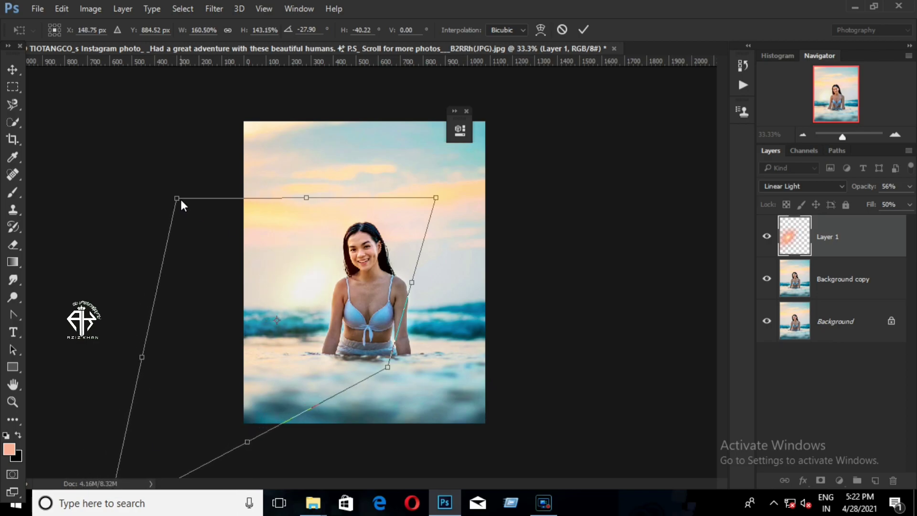
left_click_drag(178, 198, 168, 187)
left_click(584, 29)
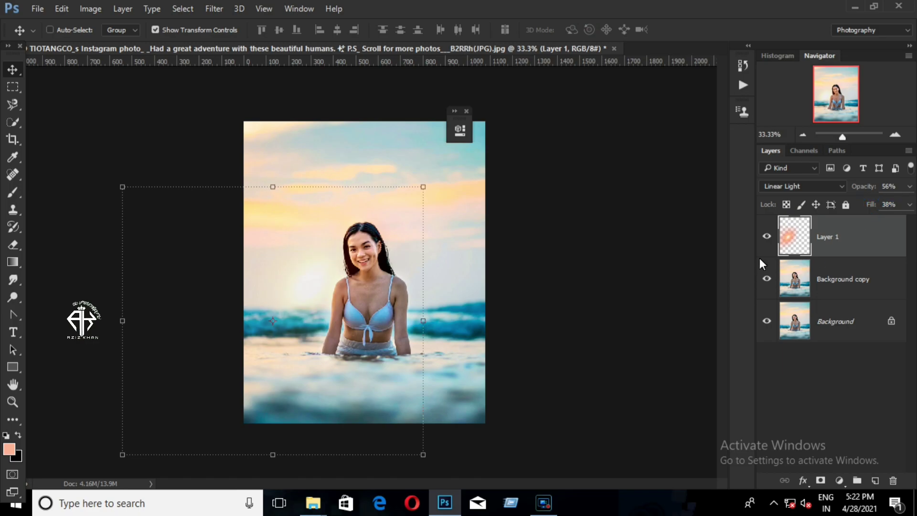
left_click(764, 236)
Step: Flatten the image and duplicate Background into a Background copy layer
right_click(867, 329)
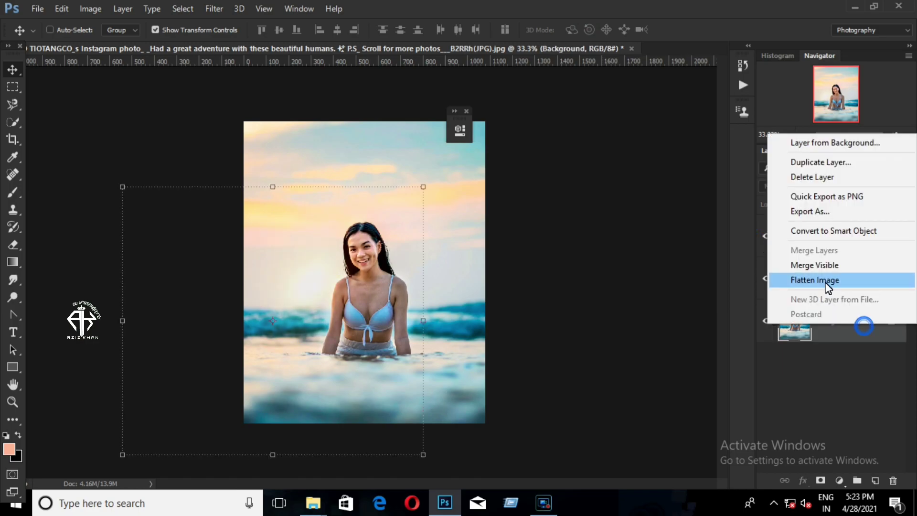
left_click(825, 281)
left_click_drag(844, 257, 876, 482)
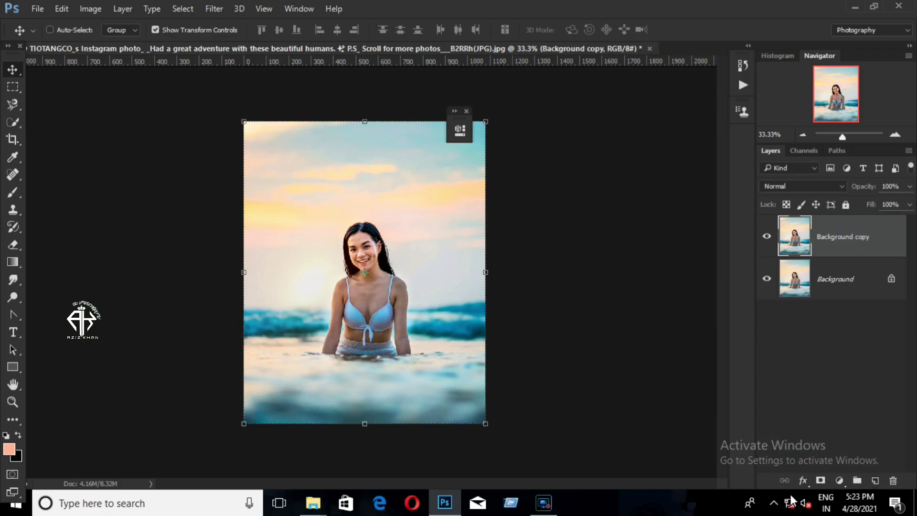
Step: Add a Color Lookup adjustment using the AnimePalette device link at 33% opacity
left_click(837, 480)
left_click(834, 391)
left_click_drag(360, 145, 589, 111)
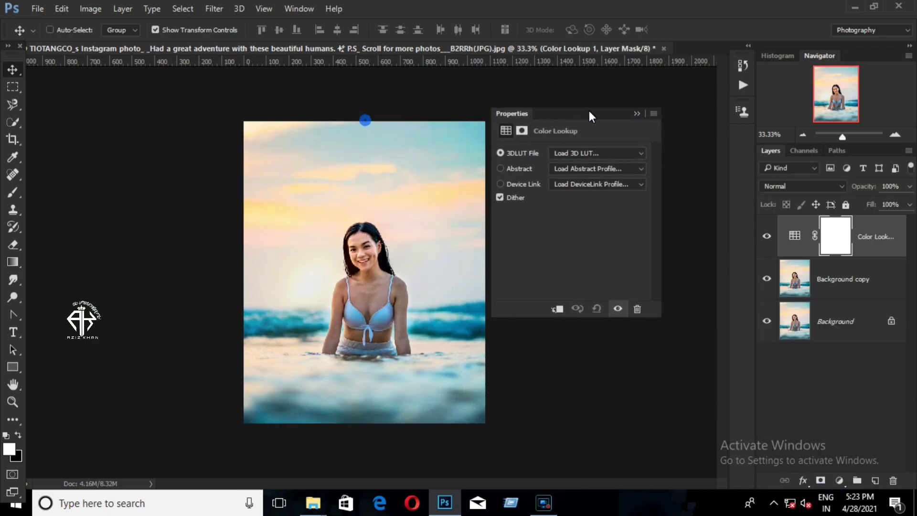
left_click(593, 184)
left_click(592, 239)
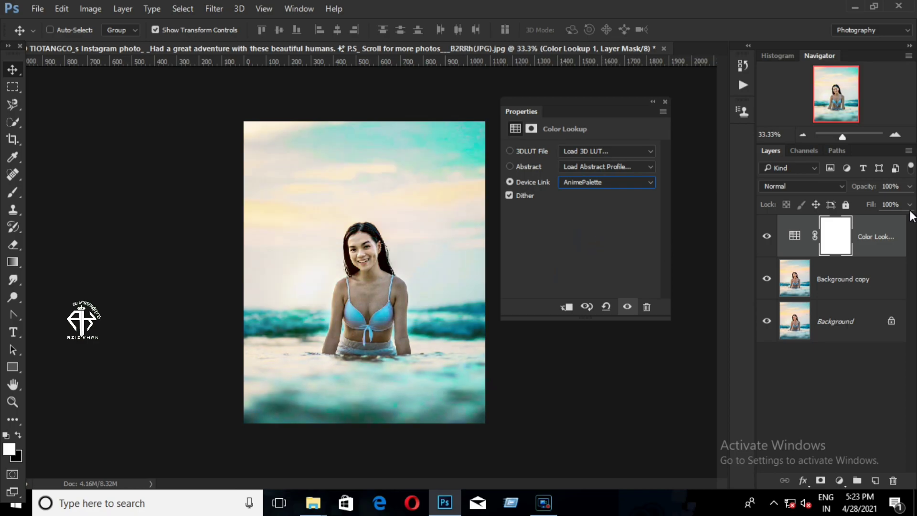
left_click_drag(868, 185, 802, 199)
left_click(761, 235)
left_click(654, 101)
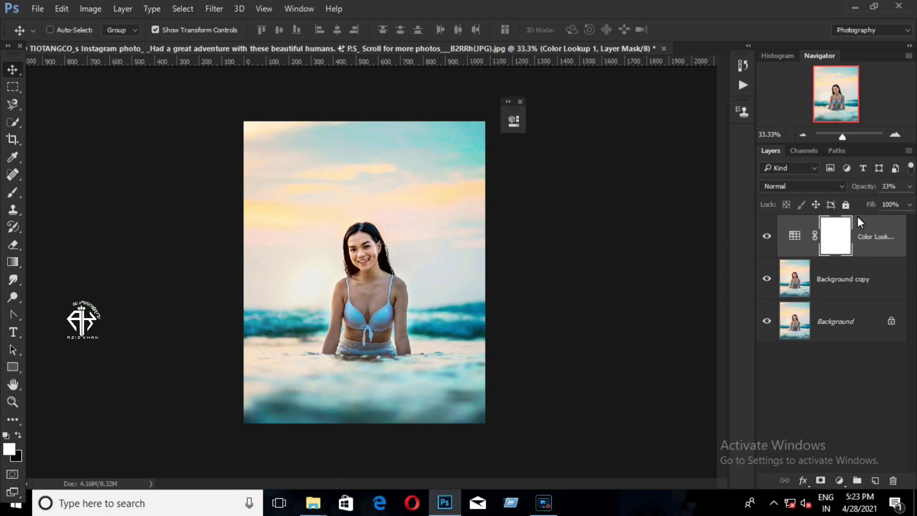
Step: Erase the teal tint from top and bottom with a 600 px eraser, then delete the lookup layer
left_click(13, 244)
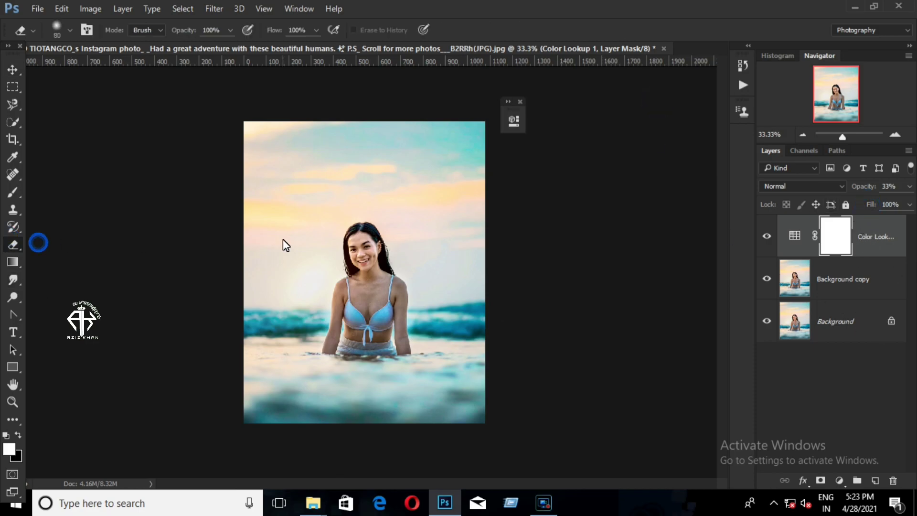
key("bracketright")
key("bracketright")
key("bracketright")
left_click_drag(278, 240, 434, 156)
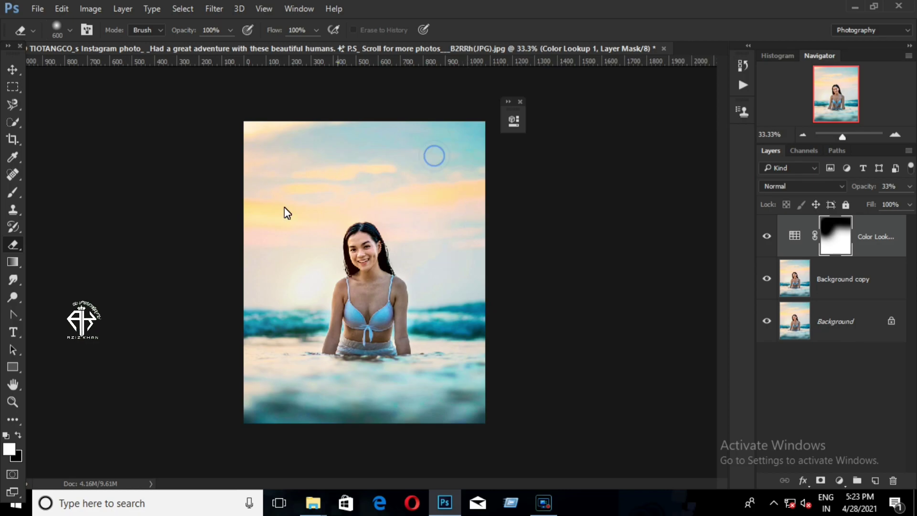
left_click_drag(624, 375, 334, 424)
key("ctrl+minus")
left_click(757, 230)
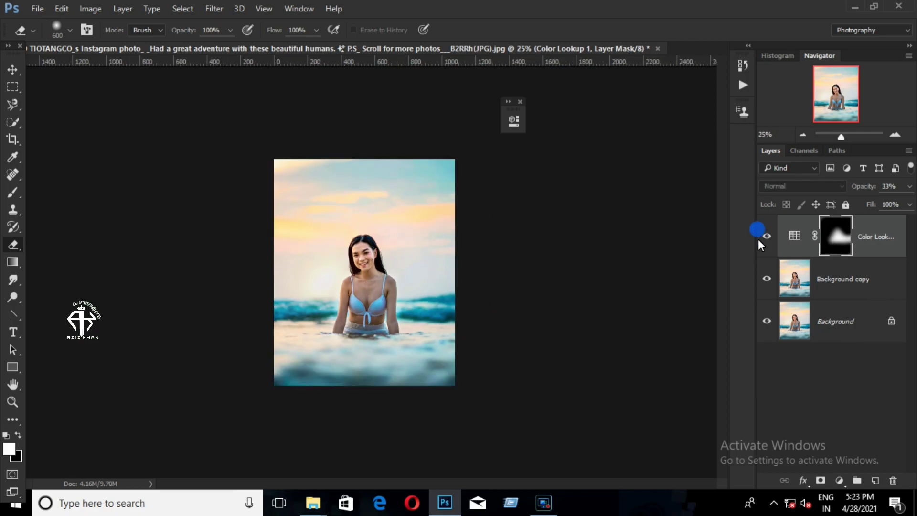
key("ctrl+plus")
left_click_drag(845, 237, 873, 480)
Step: Zoom in on the face and select the Mixer Brush Tool
key("ctrl+plus")
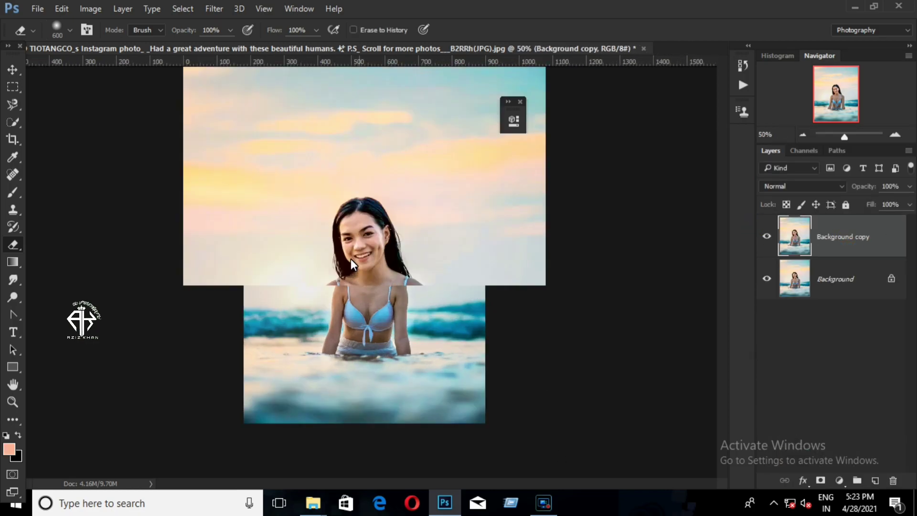
scroll(351, 259, "up", 1)
scroll(380, 297, "up", 1)
scroll(408, 392, "up", 1)
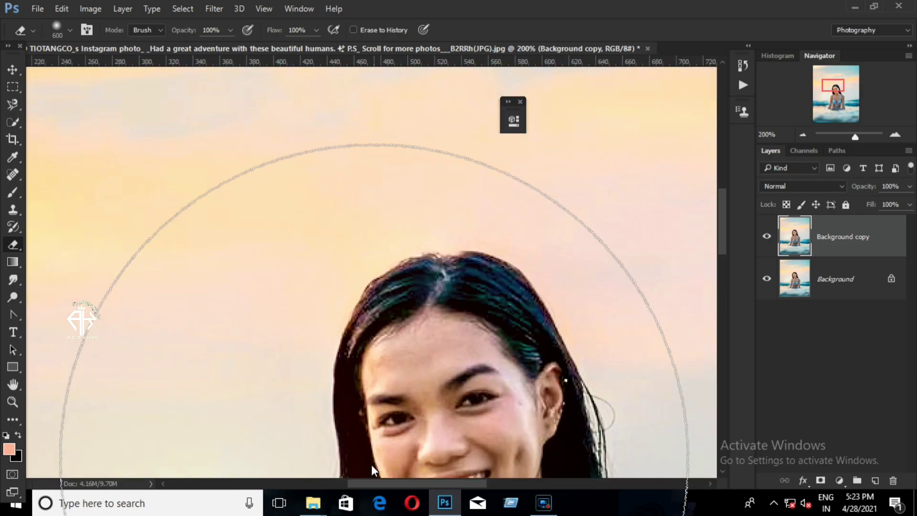
scroll(655, 317, "down", 1)
scroll(544, 305, "down", 2)
left_click(14, 191)
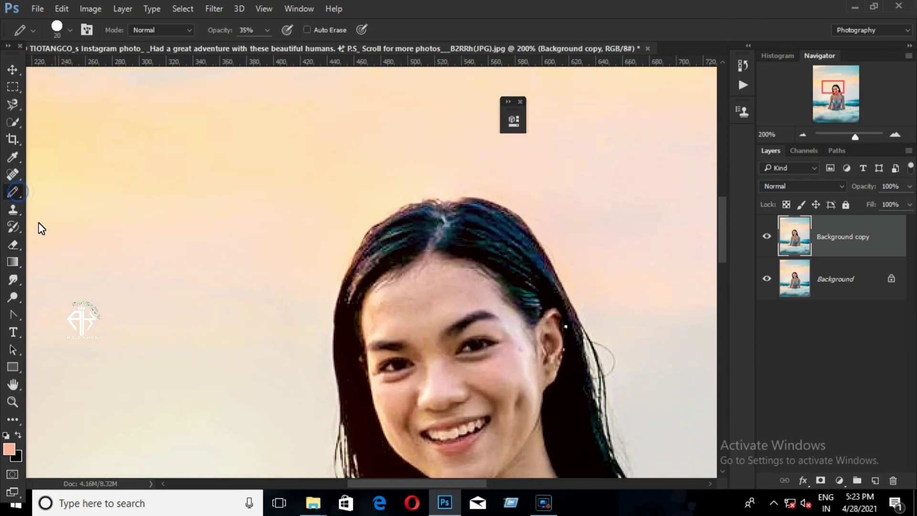
right_click(12, 191)
left_click(77, 228)
Step: Blend the skin across the forehead and along the left hairline
scroll(372, 396, "right", 2)
scroll(344, 287, "down", 2)
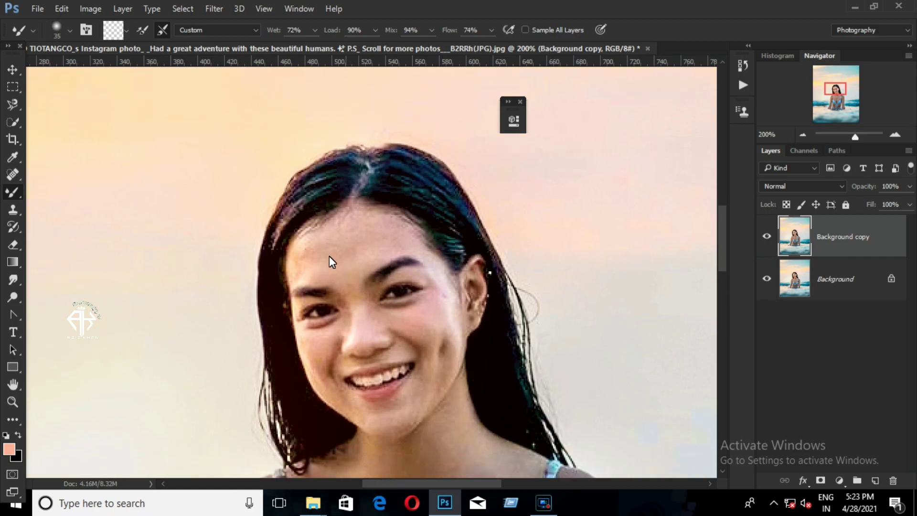
left_click(321, 248)
left_click(344, 230)
scroll(391, 248, "down", 1)
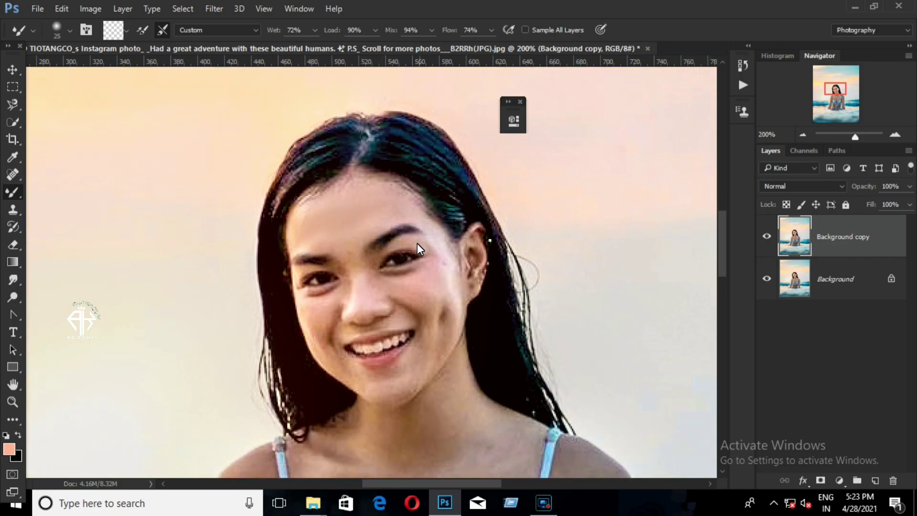
left_click(385, 198)
left_click(308, 224)
left_click(379, 198)
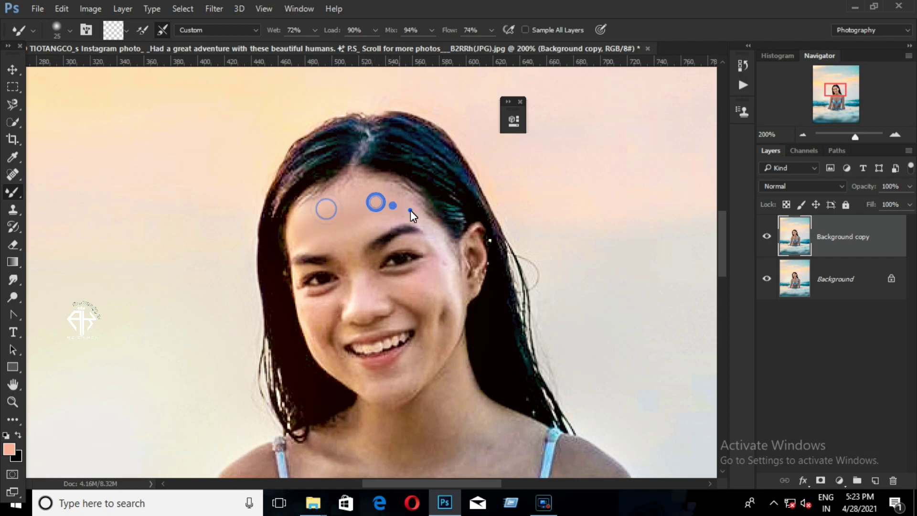
Step: Blend the nose, cheek and chin skin using brush sizes 15 and 20
key("[")
left_click(379, 296)
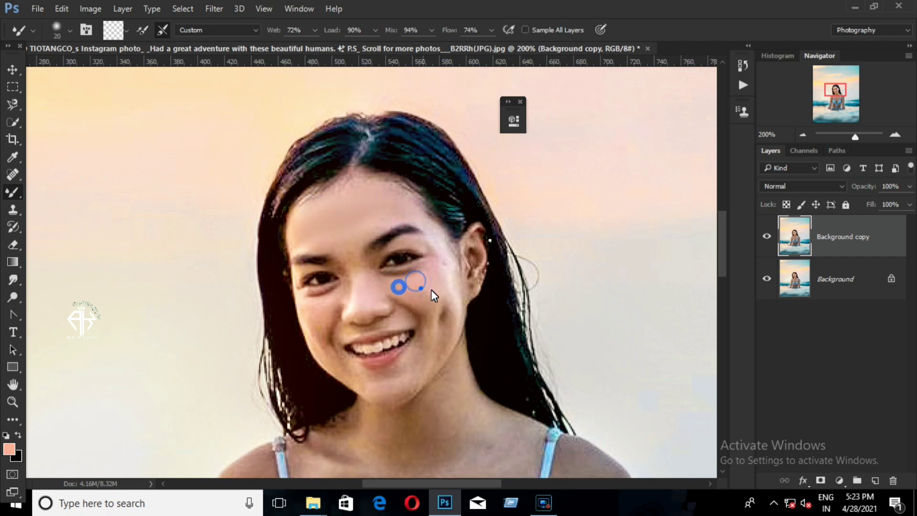
left_click(430, 302)
left_click(425, 301)
left_click(439, 283)
scroll(451, 370, "down", 1)
key("]")
left_click(422, 325)
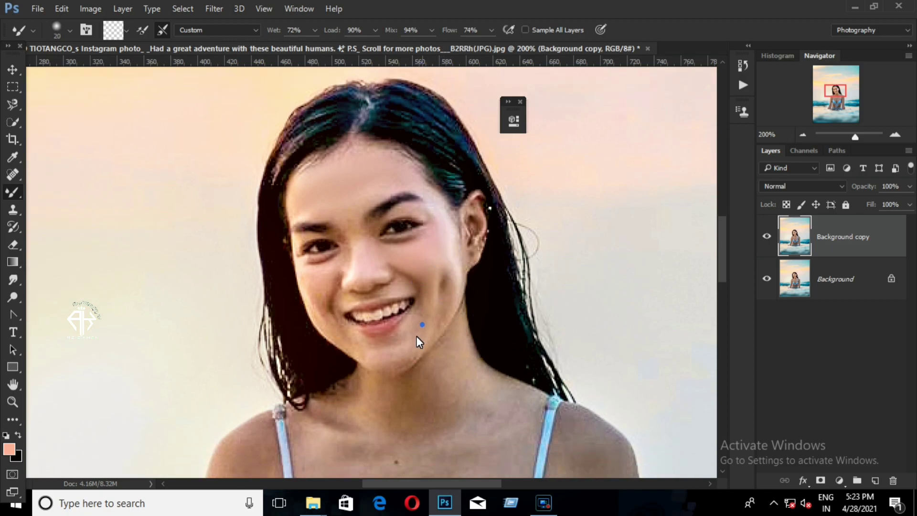
Step: Blend the right cheek, mouth corner and left cheek skin
key("bracketleft")
left_click_drag(451, 288, 448, 271)
key("]")
left_click(353, 338)
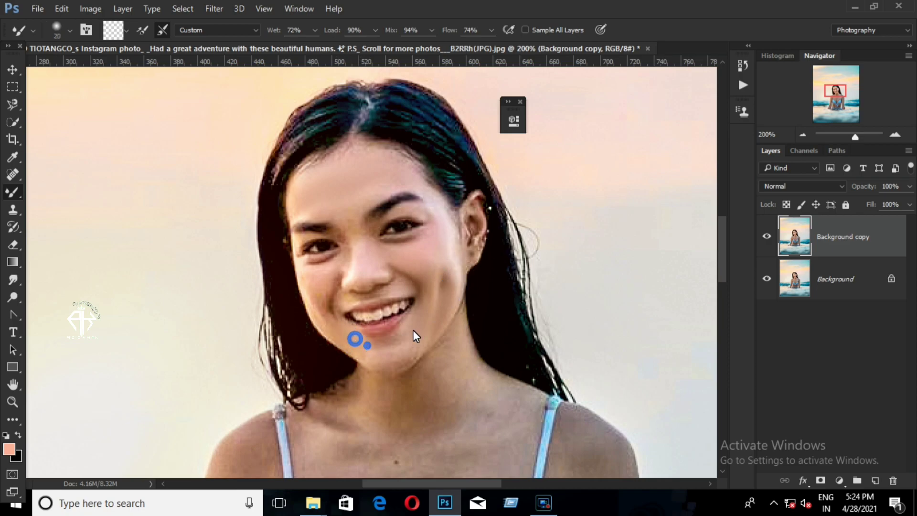
left_click(413, 325)
left_click(319, 297)
left_click(434, 274)
key("ctrl+0")
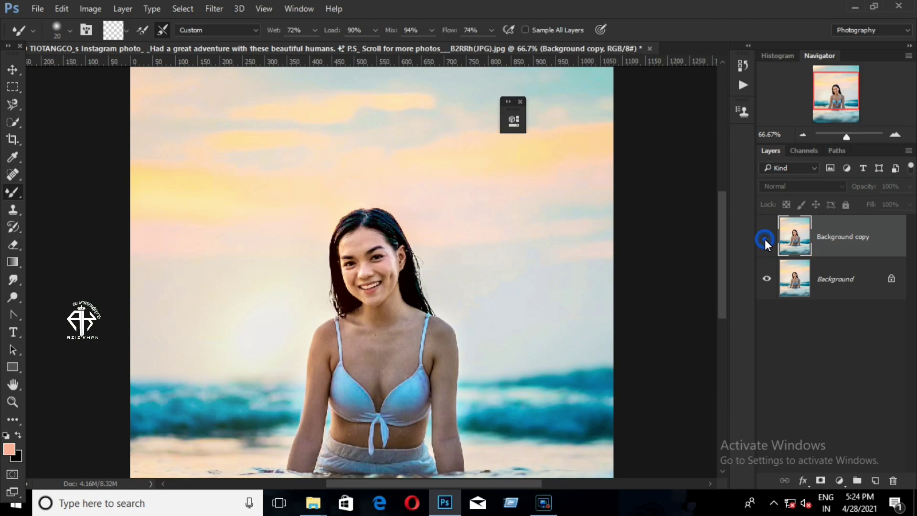
Step: Flatten the retouched image and duplicate Background again
right_click(832, 300)
left_click(812, 420)
left_click_drag(870, 311, 875, 480)
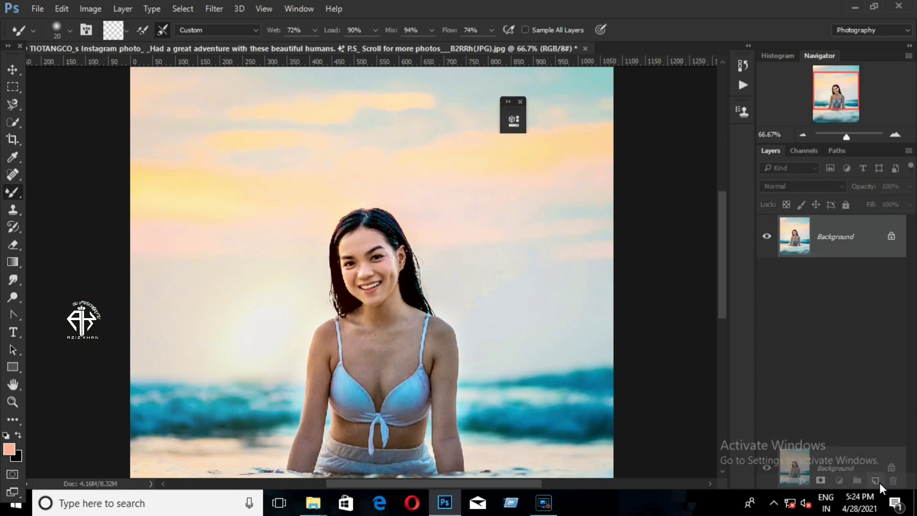
Step: Blend the skin over the neck and collarbone with a 45 px mixer brush
scroll(397, 352, "up", 3, "alt")
key("]")
key("]")
key("]")
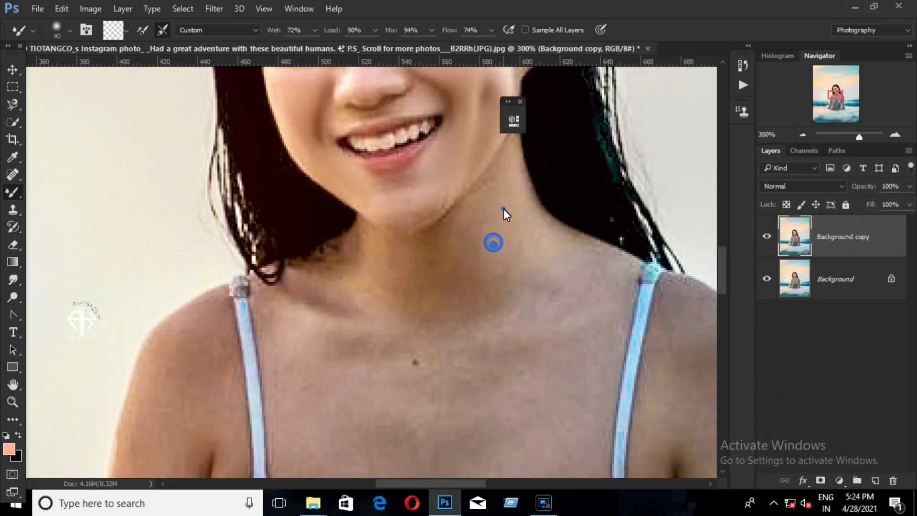
left_click_drag(459, 274, 598, 288)
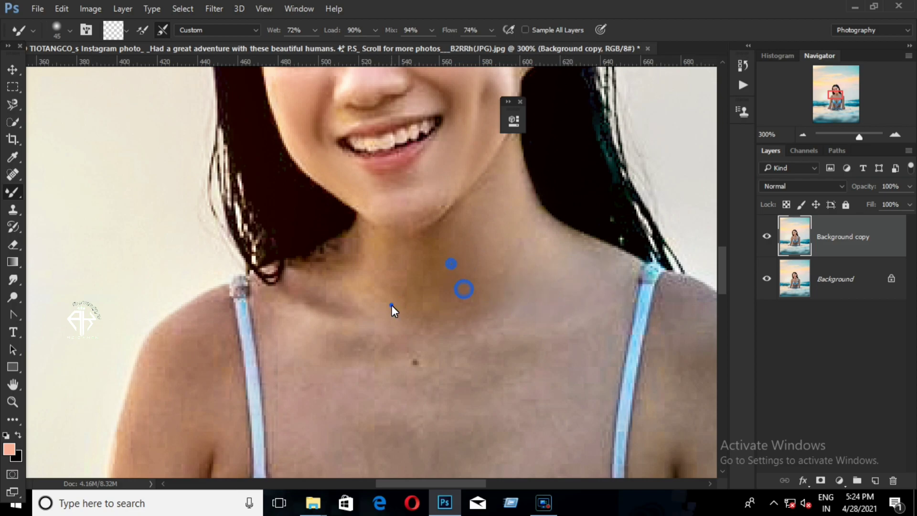
scroll(392, 305, "down", 2)
scroll(305, 355, "down", 1, "alt")
scroll(305, 355, "down", 3)
key("]")
key("]")
key("]")
scroll(620, 149, "up", 2)
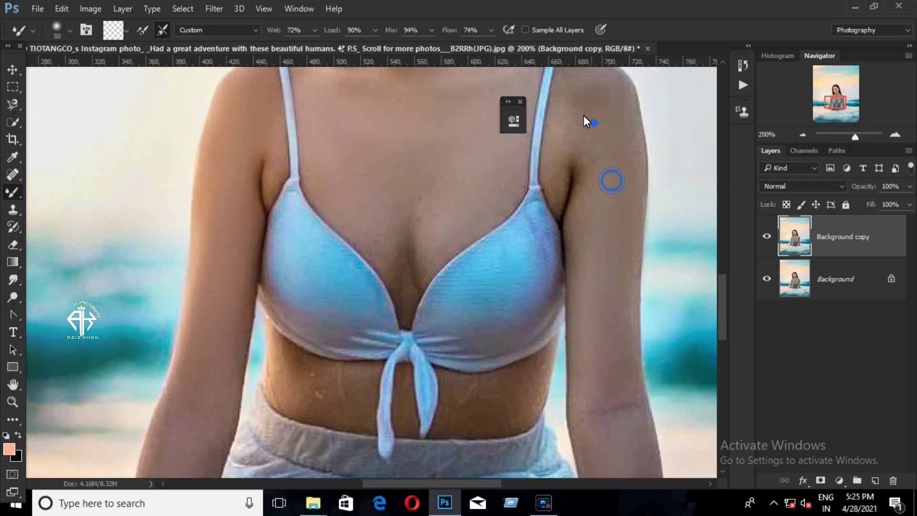
key("[")
key("[")
scroll(586, 167, "up", 2)
scroll(536, 192, "up", 2)
key("[")
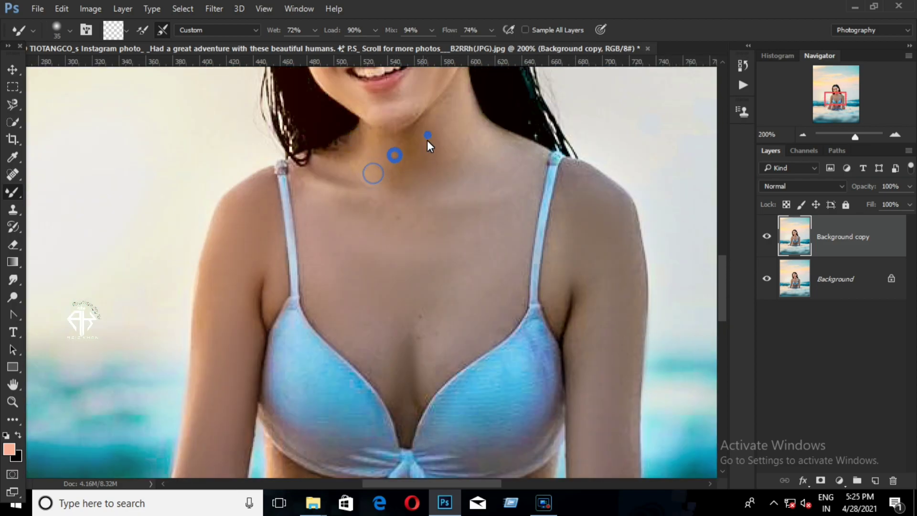
key("ctrl+minus")
key("ctrl+minus")
key("ctrl+minus")
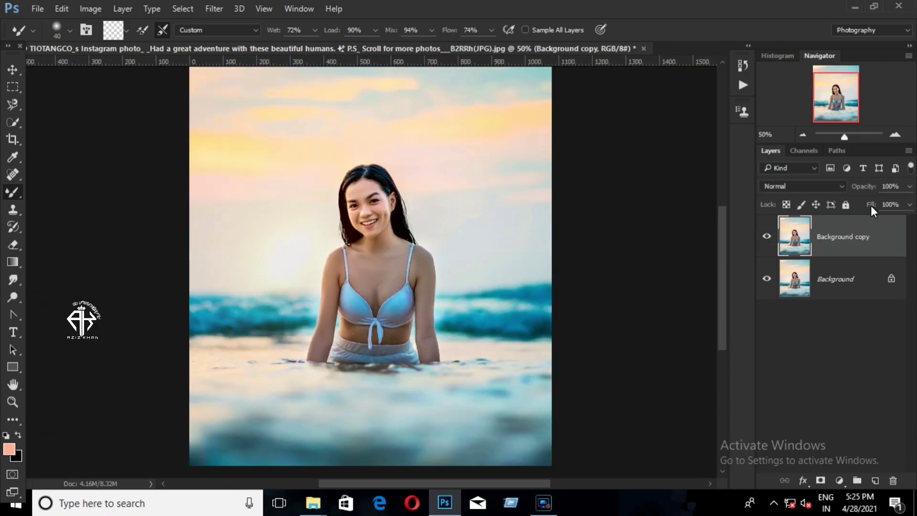
Step: Flatten the image and duplicate the Background layer
right_click(808, 279)
left_click(807, 416)
left_click_drag(834, 234, 876, 479)
Step: Try a Quick Selection of the woman's face, hair and body, then deselect it
key("ctrl+plus")
left_click(13, 121)
key("ctrl+plus")
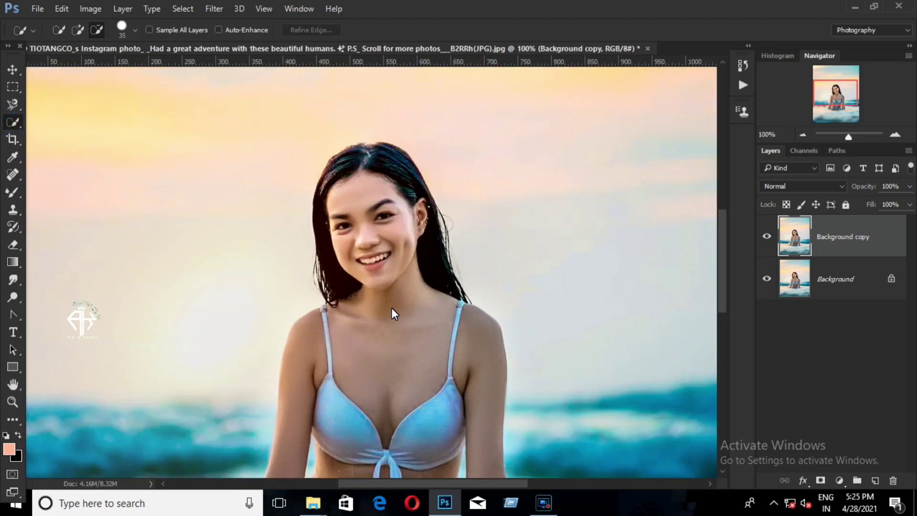
mouse_move(391, 307)
left_mouse_down()
mouse_move(426, 338)
mouse_move(398, 322)
mouse_move(363, 215)
left_mouse_up()
right_click(427, 286)
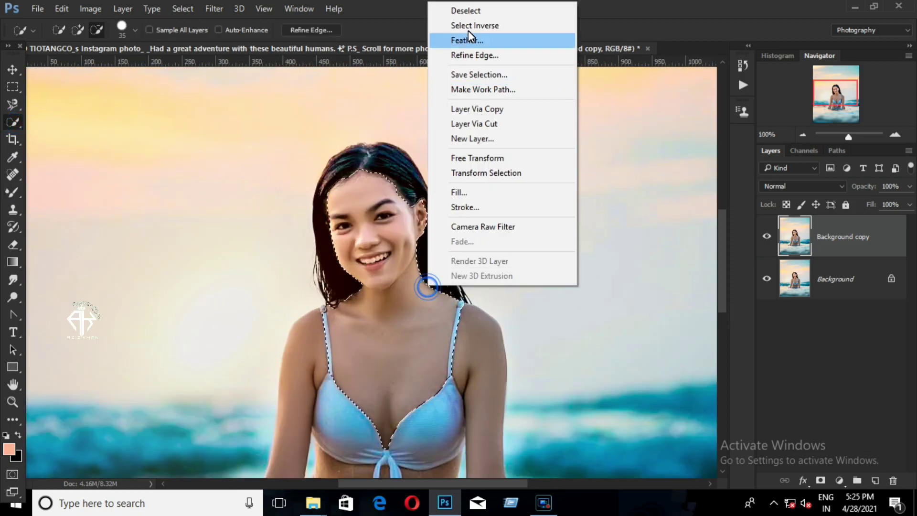
key("Escape")
key("ctrl+plus")
right_click(387, 313)
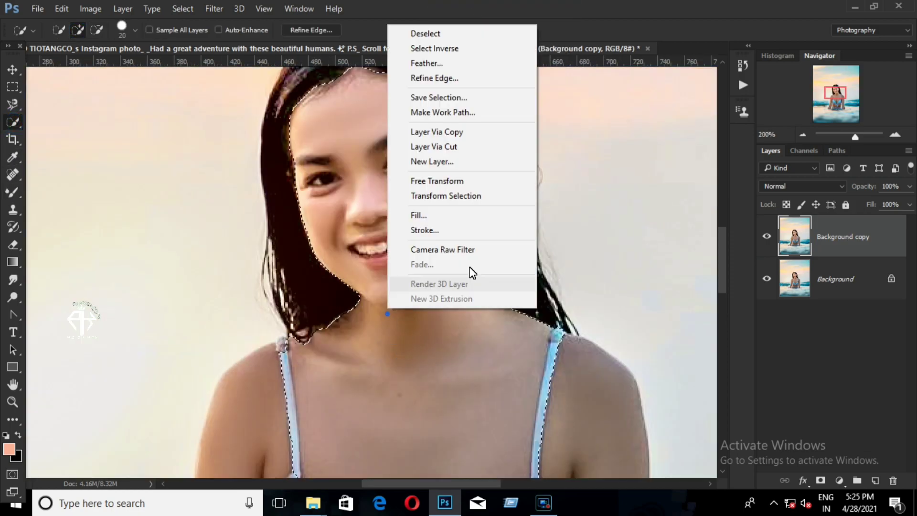
left_click(428, 33)
Step: Draw a freehand Lasso selection around the chin and neck
right_click(12, 122)
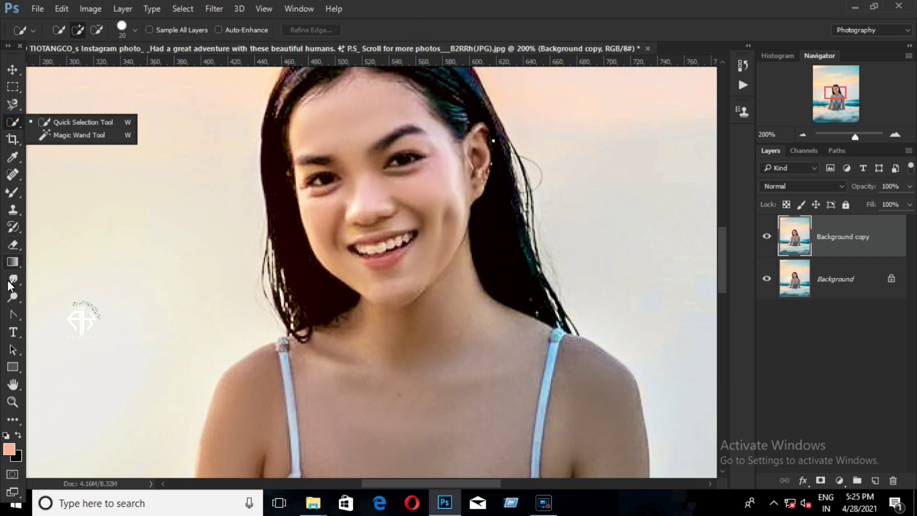
right_click(13, 104)
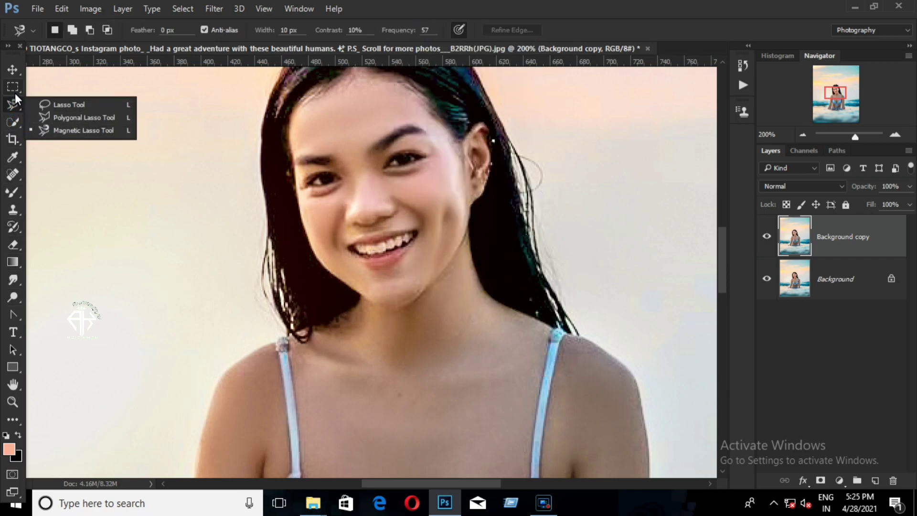
left_click(62, 104)
mouse_move(368, 300)
left_mouse_down()
mouse_move(361, 313)
mouse_move(367, 301)
left_mouse_up()
Step: Add a Selective Color layer lowering Yellows yellow/black and Reds black (-22), cyan and magenta
left_click(840, 480)
left_click(812, 488)
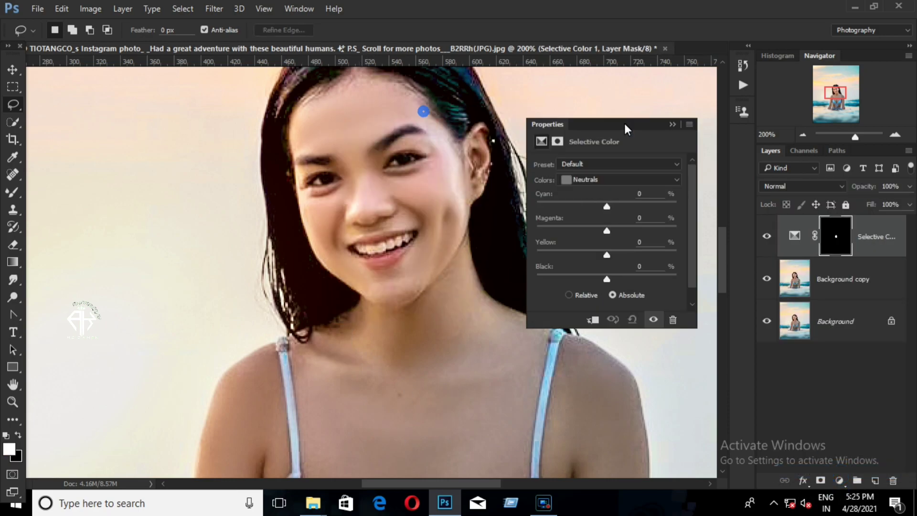
left_click(619, 179)
mouse_move(606, 278)
left_mouse_down()
mouse_move(584, 279)
mouse_move(584, 253)
mouse_move(576, 255)
mouse_move(600, 230)
mouse_move(595, 206)
left_mouse_up()
left_click(618, 179)
left_click(583, 177)
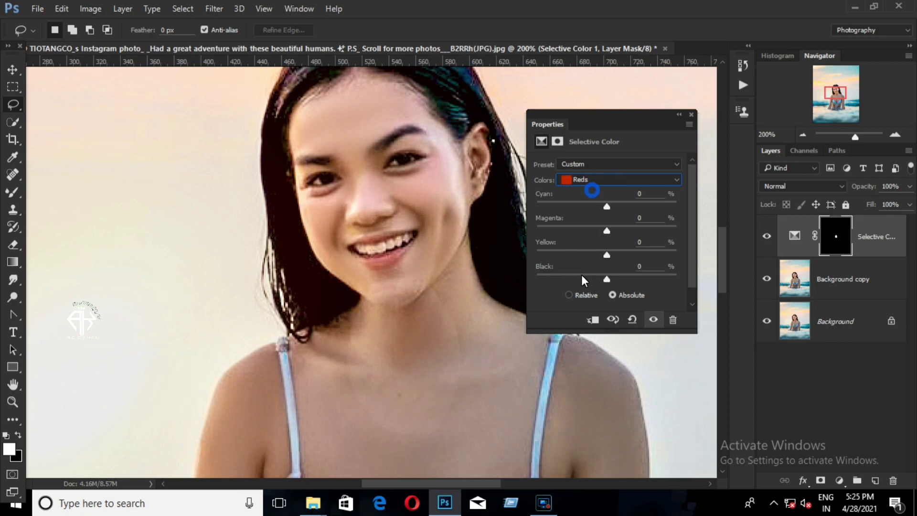
left_click_drag(581, 275, 591, 276)
mouse_move(607, 206)
left_mouse_down()
mouse_move(596, 207)
mouse_move(601, 230)
left_mouse_up()
left_click(679, 114)
Step: Brush the adjustment's mask onto the chest, torso and arm skin
key("b")
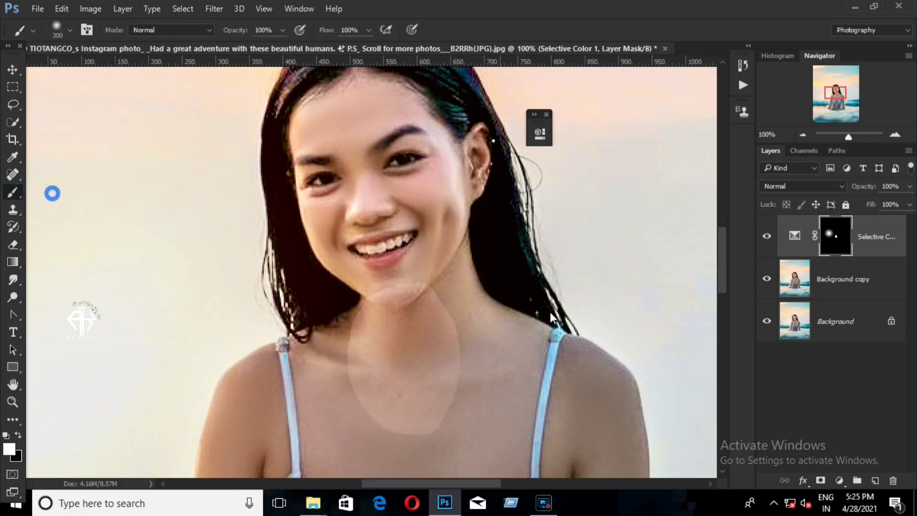
key("ctrl+minus")
key("bracketleft")
key("bracketleft")
key("bracketleft")
left_click(409, 338)
mouse_move(399, 352)
left_mouse_down()
mouse_move(417, 357)
mouse_move(371, 319)
left_mouse_up()
key("bracketleft")
scroll(313, 343, "down", 3)
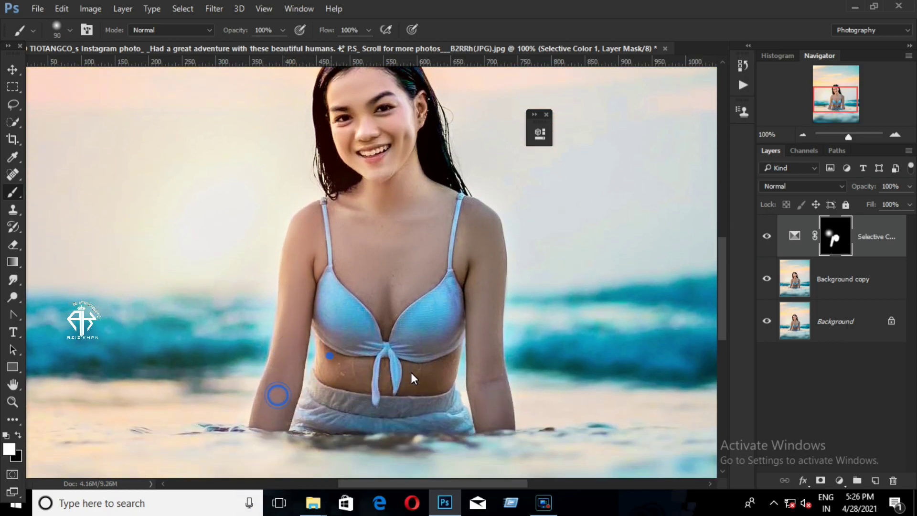
left_click_drag(409, 379, 457, 382)
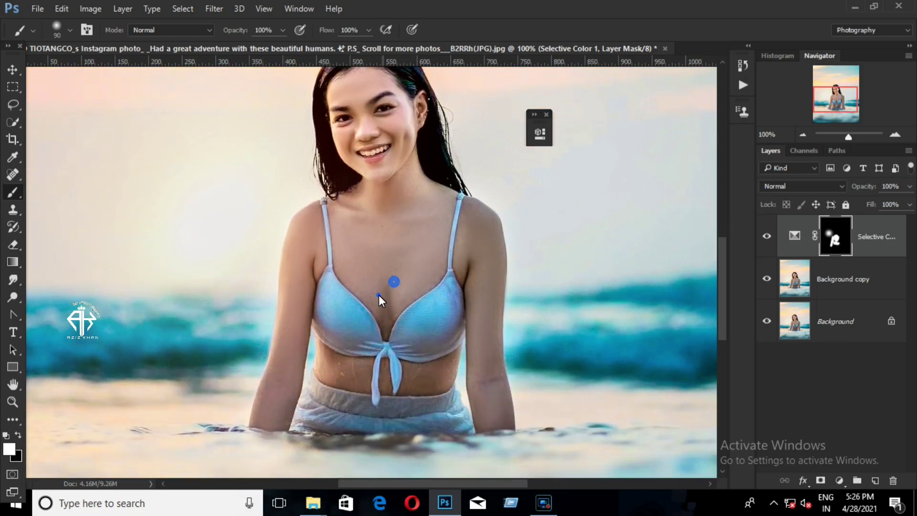
mouse_move(483, 256)
left_mouse_down()
mouse_move(485, 395)
mouse_move(473, 244)
left_mouse_up()
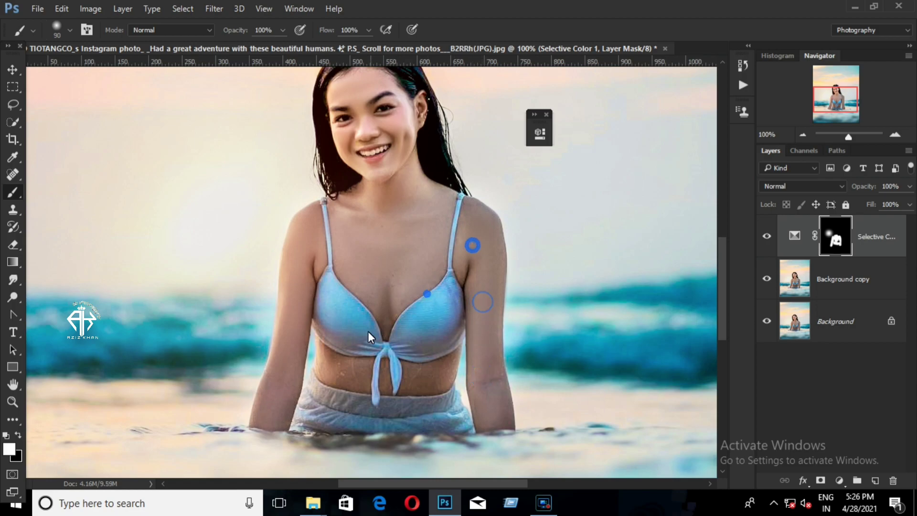
Step: Compare the skin toning before and after, then flatten and duplicate the image
key("ctrl+minus")
left_click(767, 238)
left_click(768, 238)
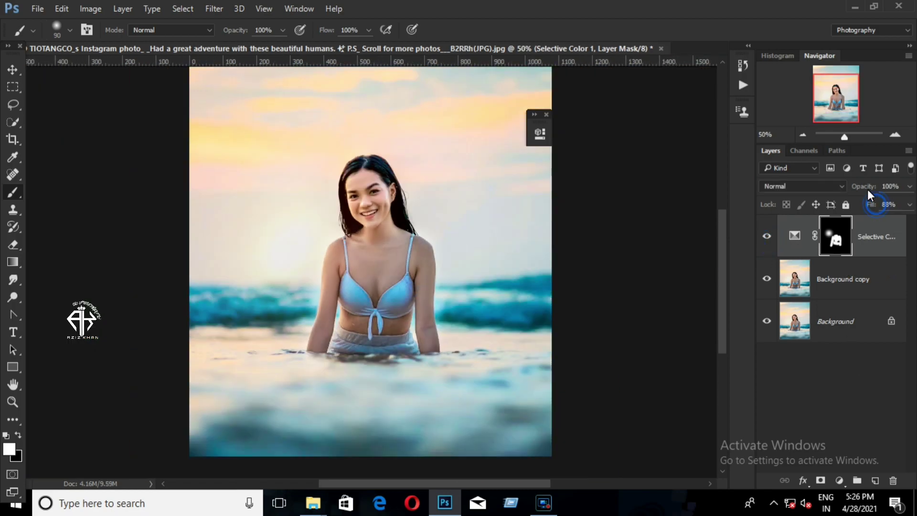
right_click(836, 237)
mouse_move(838, 239)
left_mouse_down()
mouse_move(862, 457)
mouse_move(875, 480)
left_mouse_up()
Step: Set a strong red foreground colour and a lower-strength brush for the lips
key("ctrl+plus")
key("ctrl+plus")
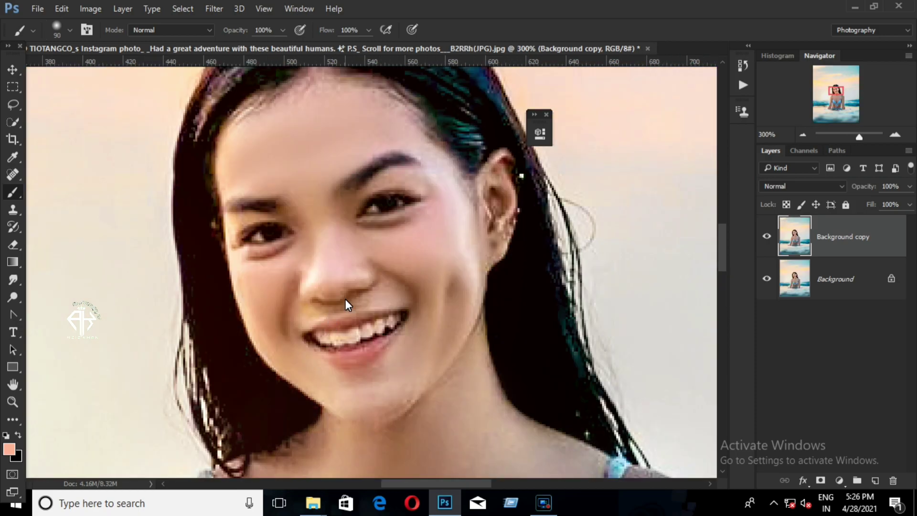
key("ctrl+minus")
left_click(10, 449)
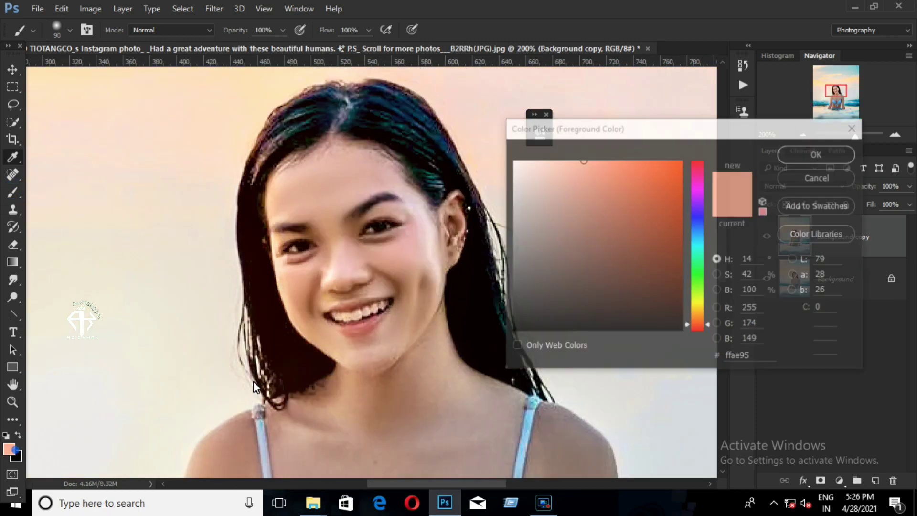
left_click(695, 183)
left_click(807, 154)
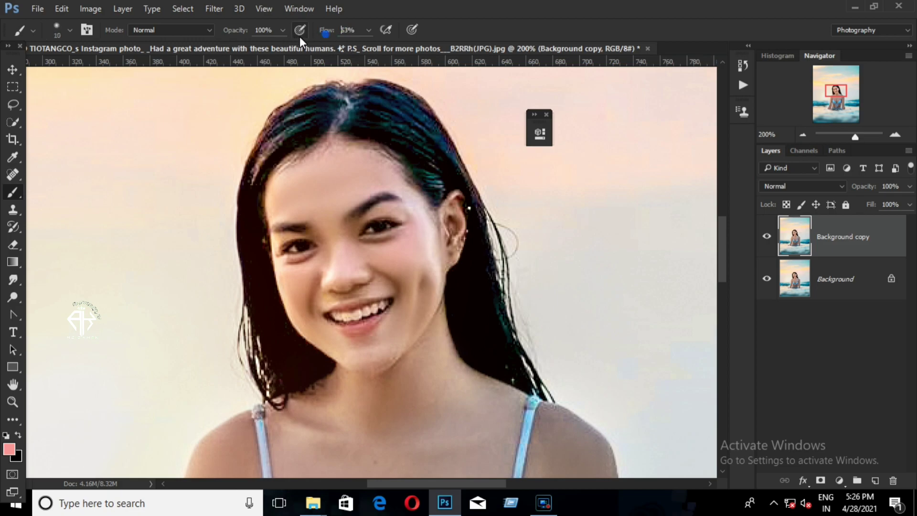
left_click_drag(299, 36, 273, 41)
scroll(355, 325, "down", 1)
key("ctrl+plus")
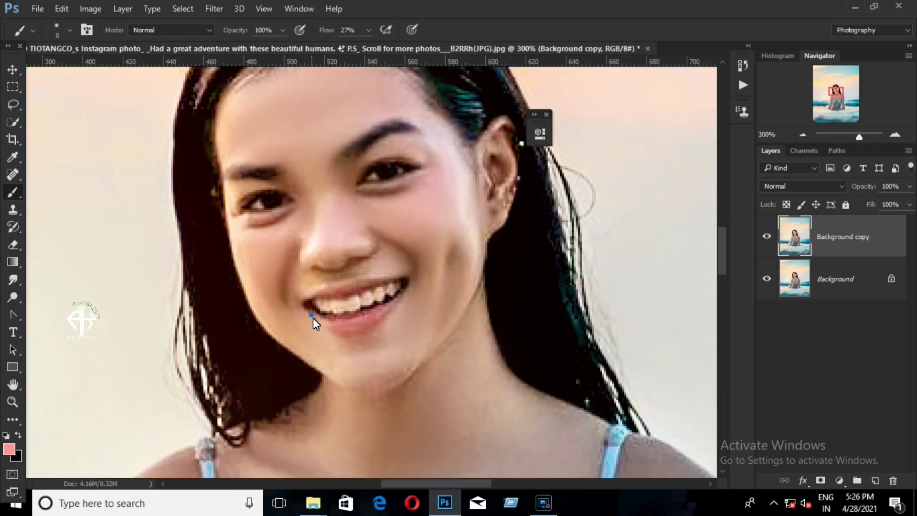
right_click(379, 314)
left_click(23, 449)
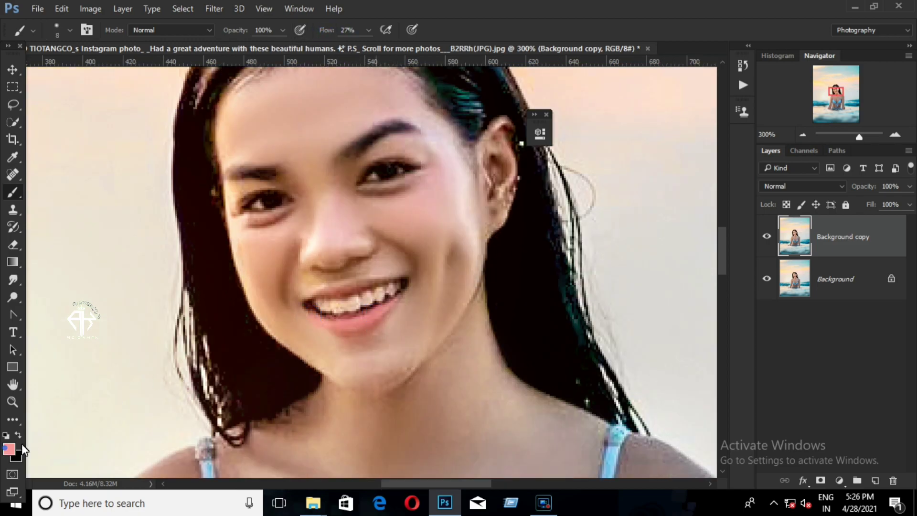
left_click(645, 182)
left_click(790, 152)
Step: Paint the lower and upper lips red and blend the layer down to 35% opacity
mouse_move(315, 323)
left_mouse_down()
mouse_move(349, 325)
mouse_move(399, 305)
mouse_move(320, 325)
left_mouse_up()
key("bracketleft")
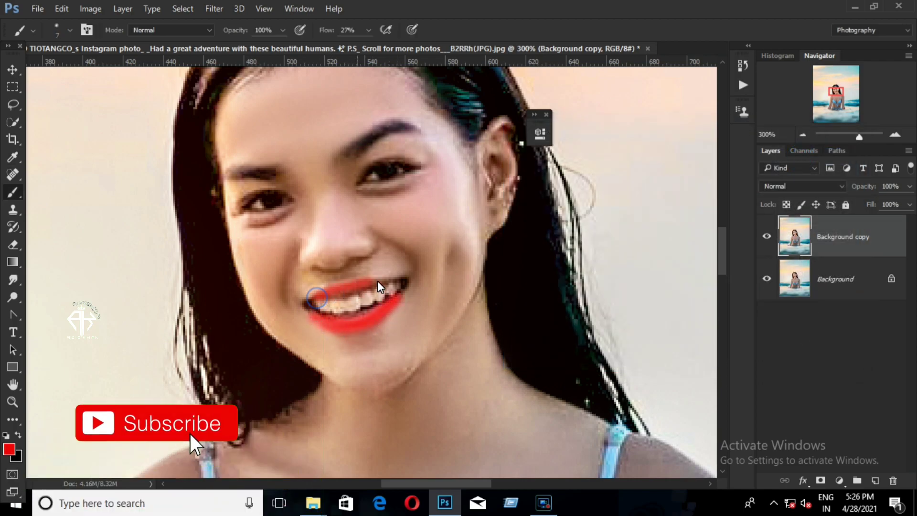
left_click_drag(316, 298, 310, 300)
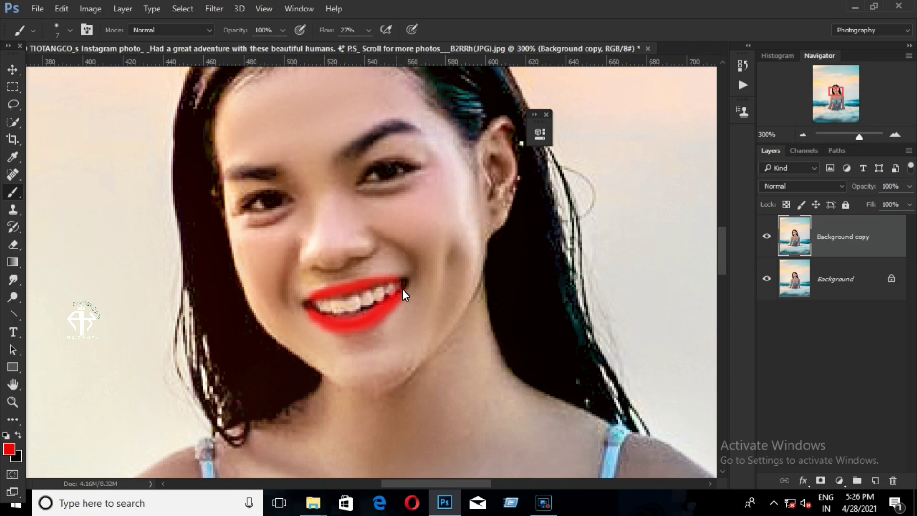
key("ctrl+0")
mouse_move(870, 205)
left_mouse_down()
mouse_move(837, 197)
mouse_move(866, 208)
mouse_move(859, 189)
left_mouse_up()
key("ctrl+minus")
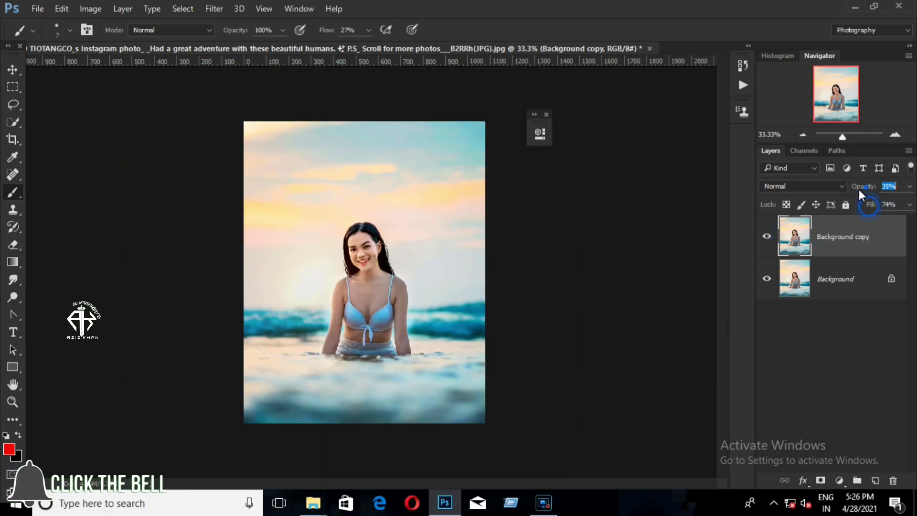
Step: Select the bottom image layer and bring up the layer options for flattening
left_click(829, 278)
key("ctrl+plus")
right_click(856, 299)
Step: Flatten the lip layer into the image and duplicate the Background
left_click(841, 376)
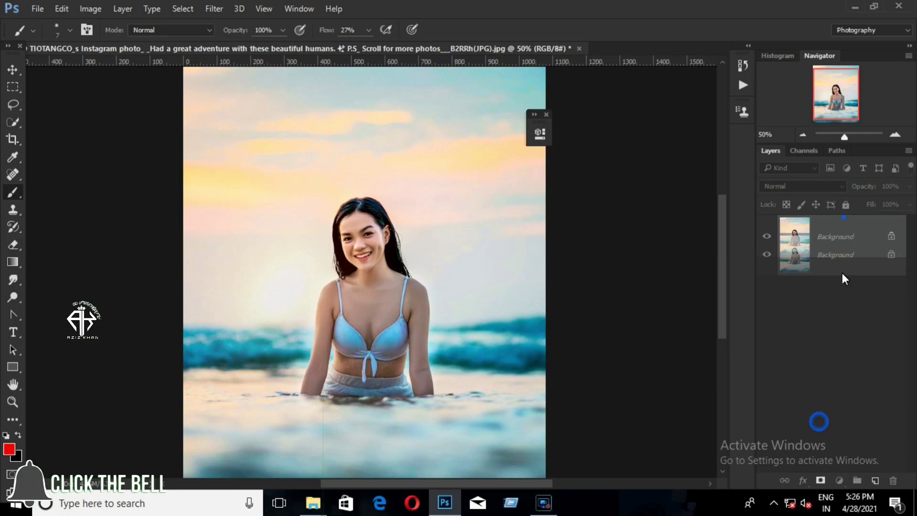
left_click_drag(842, 273, 876, 479)
key("ctrl+minus")
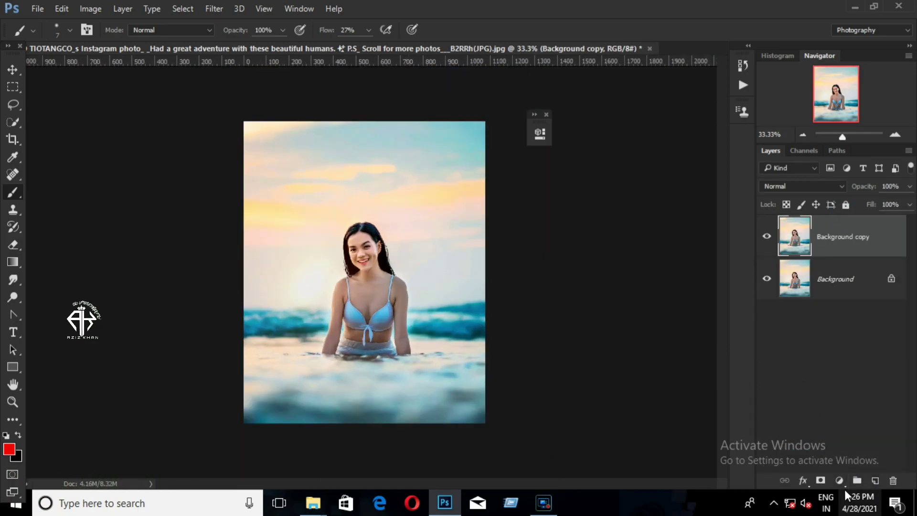
Step: Add a Selective Color layer: Reds cyan -15, black -9; Yellows yellow -9
left_click(838, 480)
left_click_drag(463, 124, 618, 122)
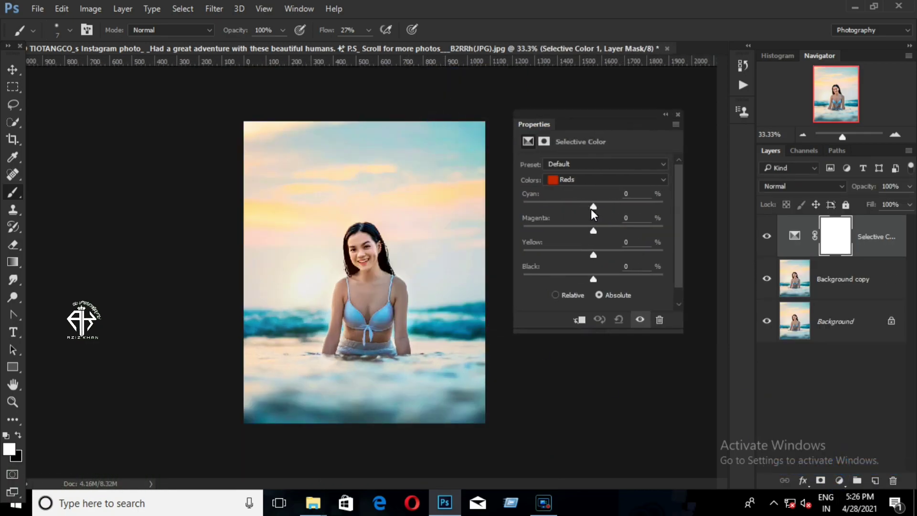
left_click_drag(592, 207, 583, 207)
left_click_drag(593, 279, 587, 253)
left_click(605, 180)
left_click(569, 191)
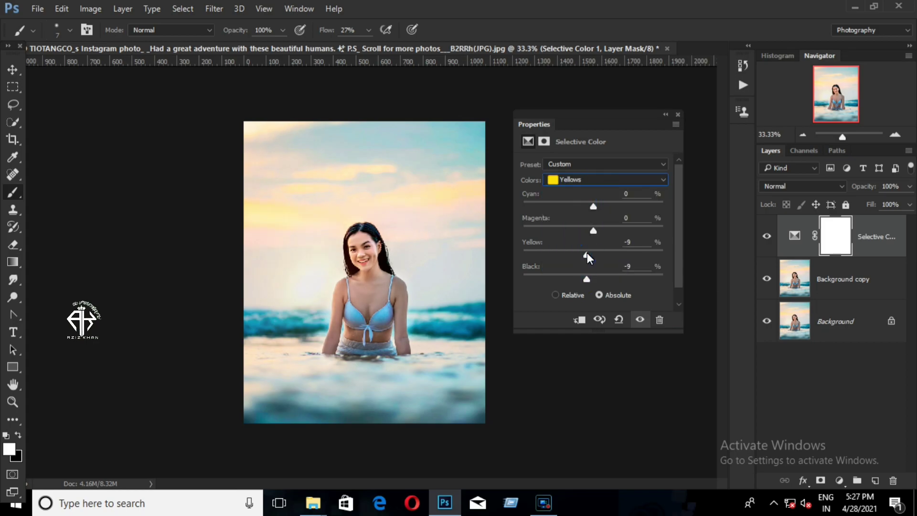
mouse_move(594, 206)
left_mouse_down()
mouse_move(578, 206)
mouse_move(589, 208)
left_mouse_up()
left_click(662, 114)
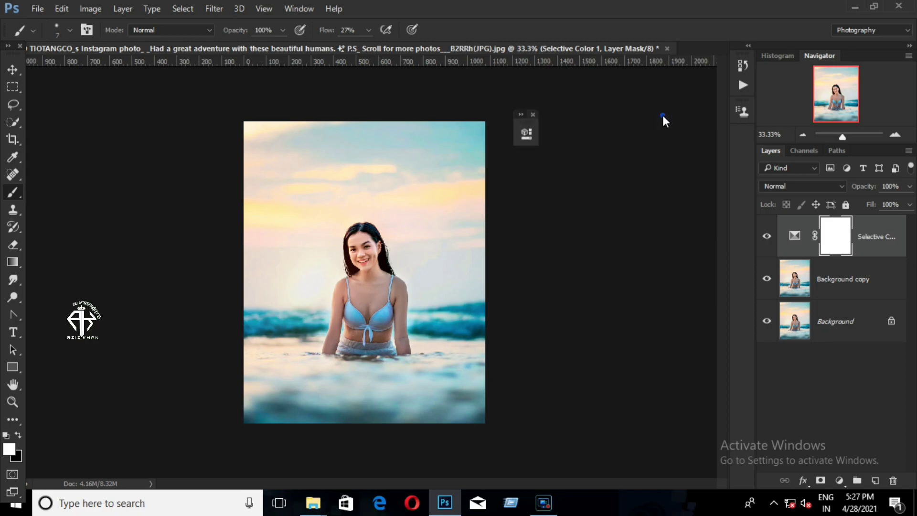
Step: Flatten the Selective Color tweak and duplicate the Background layer
right_click(837, 315)
left_click(795, 266)
left_click_drag(802, 236, 877, 479)
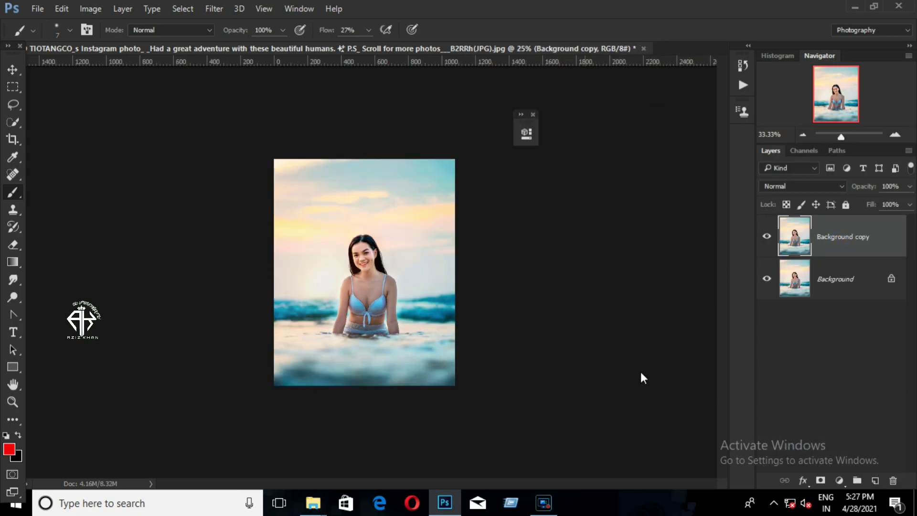
Step: Add a Camera Raw graduated filter from the bottom-right at Temperature -21, tweaking contrast, clarity and tint
left_click(214, 8)
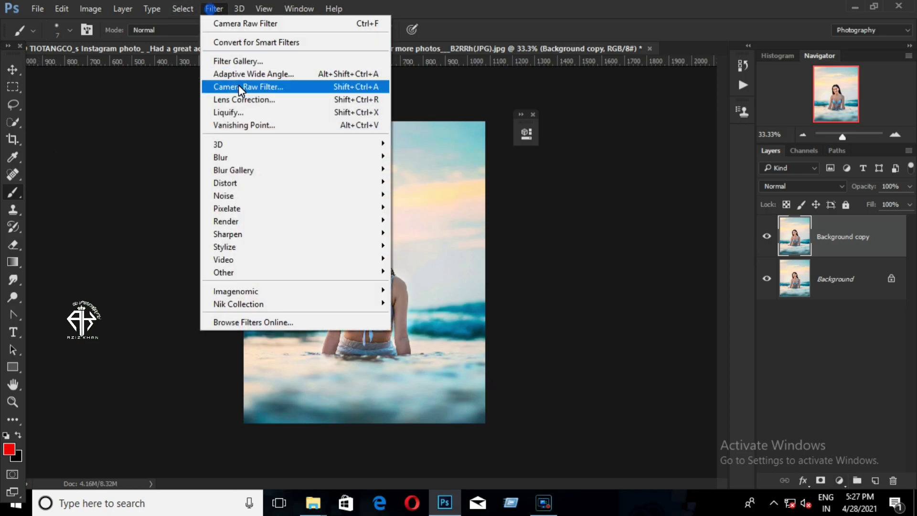
left_click(239, 85)
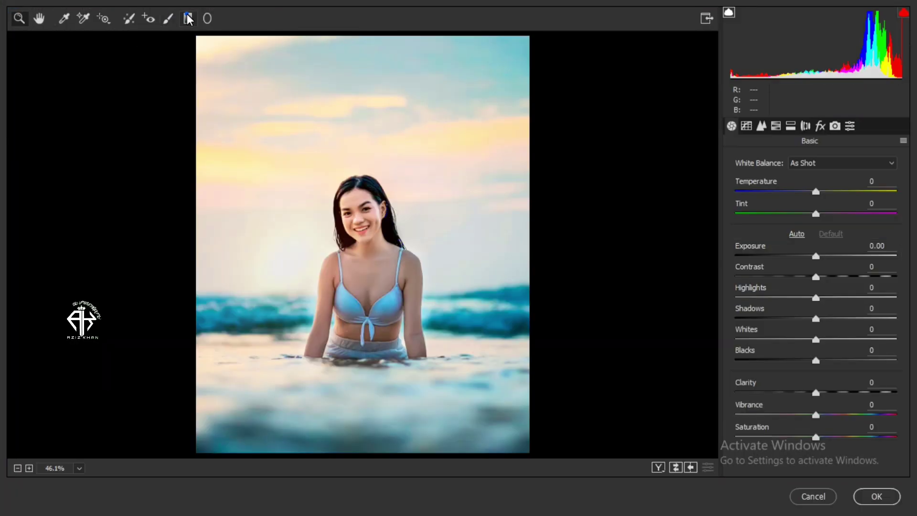
left_click(187, 18)
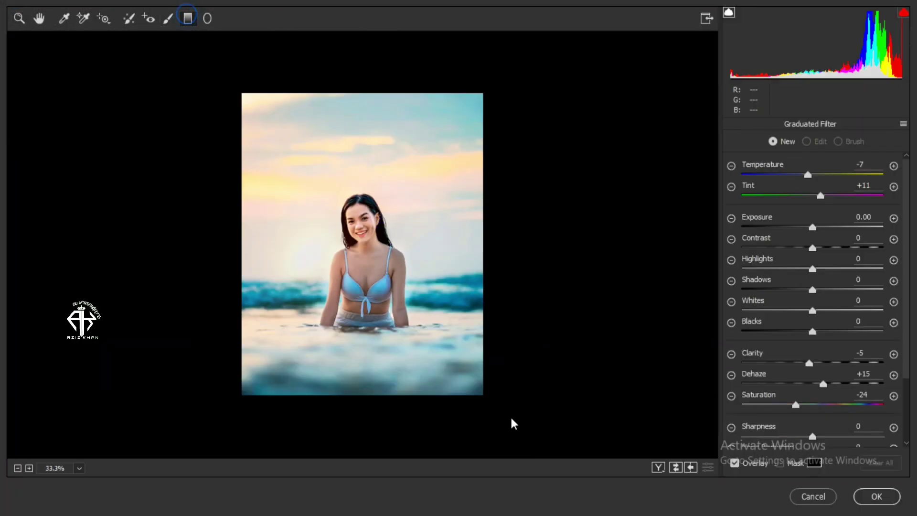
left_click_drag(484, 397, 466, 219)
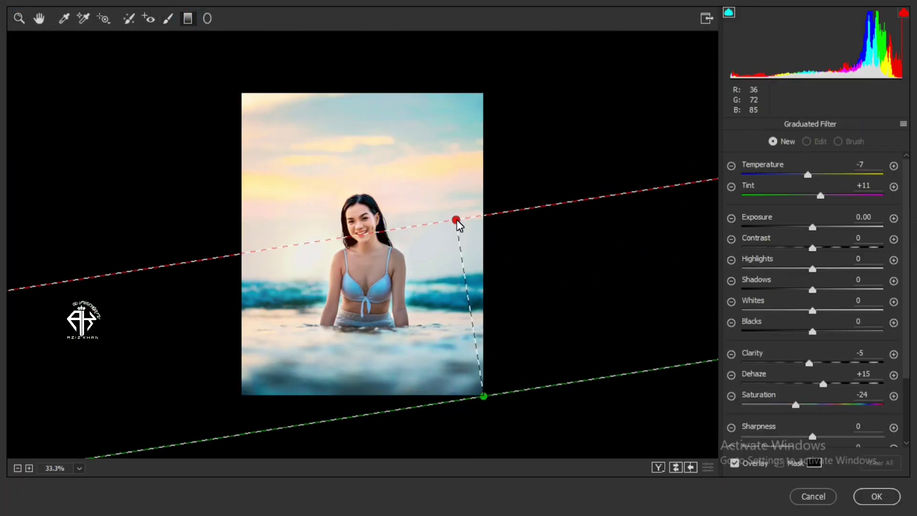
left_click_drag(808, 175, 797, 176)
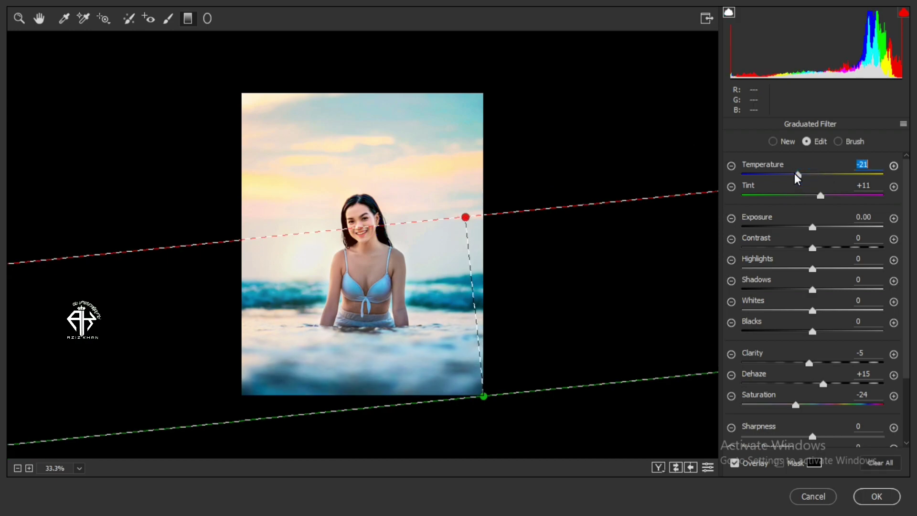
left_click_drag(813, 248, 822, 248)
left_click_drag(809, 363, 819, 363)
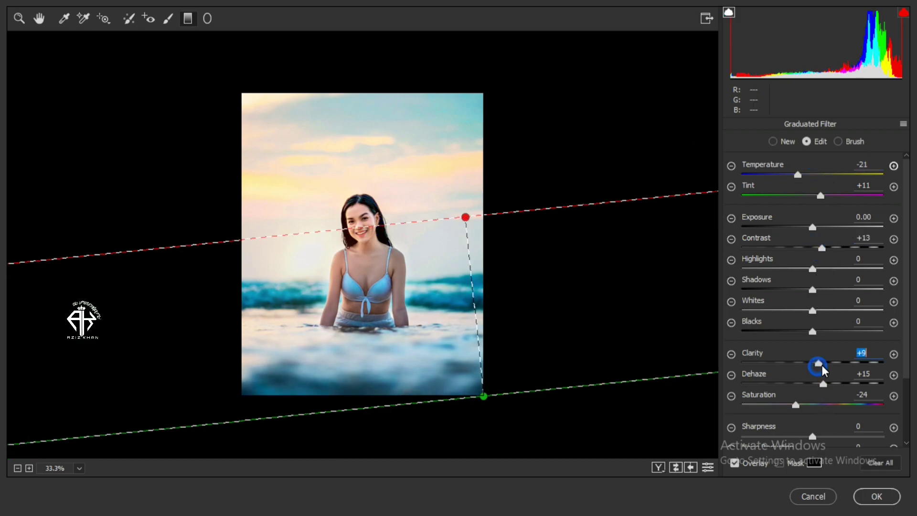
left_click_drag(820, 196, 834, 196)
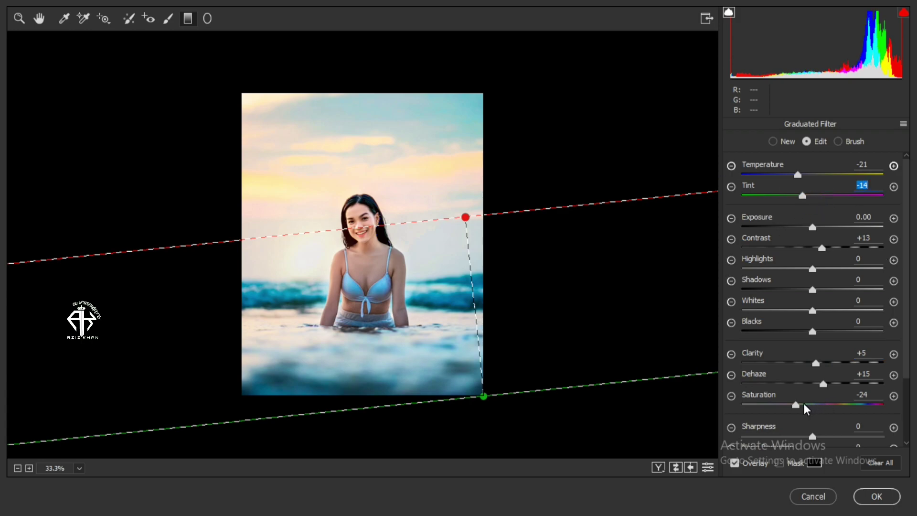
left_click_drag(466, 217, 473, 213)
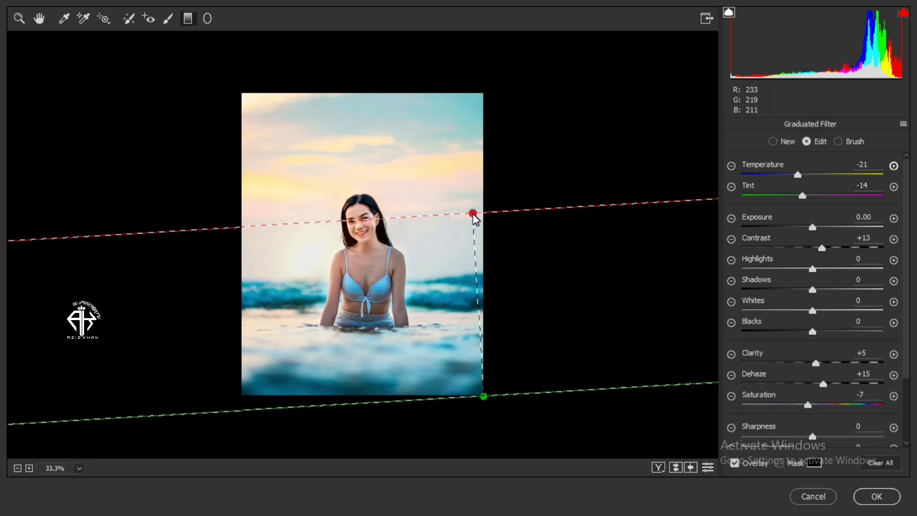
Step: Add a warm top-left sky gradient, then set the lower gradient's highlights to -21
mouse_move(242, 94)
left_mouse_down()
mouse_move(280, 130)
mouse_move(300, 280)
left_mouse_up()
mouse_move(803, 173)
left_mouse_down()
mouse_move(831, 175)
mouse_move(835, 199)
left_mouse_up()
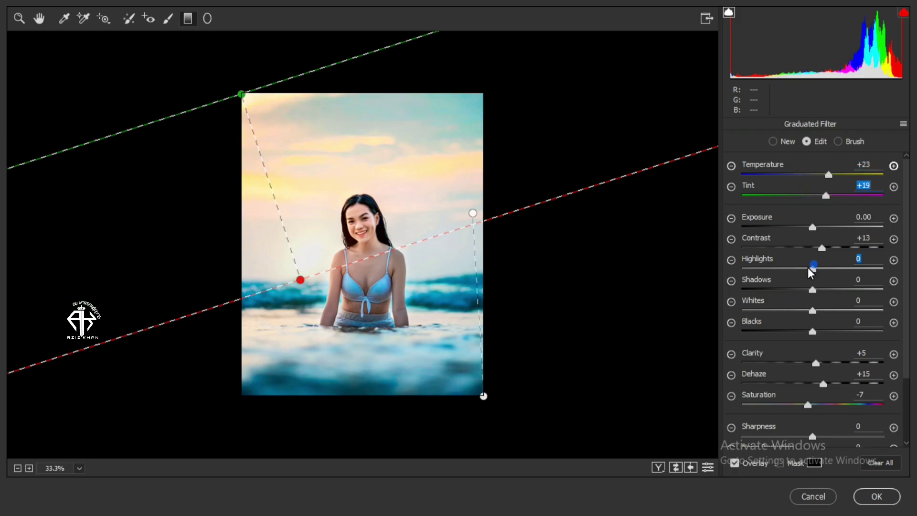
mouse_move(810, 272)
left_mouse_down()
mouse_move(797, 269)
mouse_move(829, 247)
left_mouse_up()
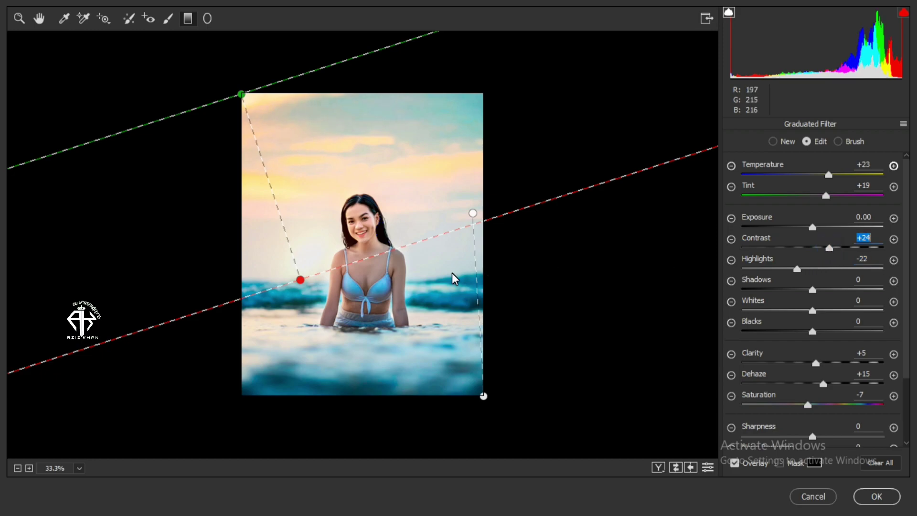
left_click_drag(812, 289, 811, 311)
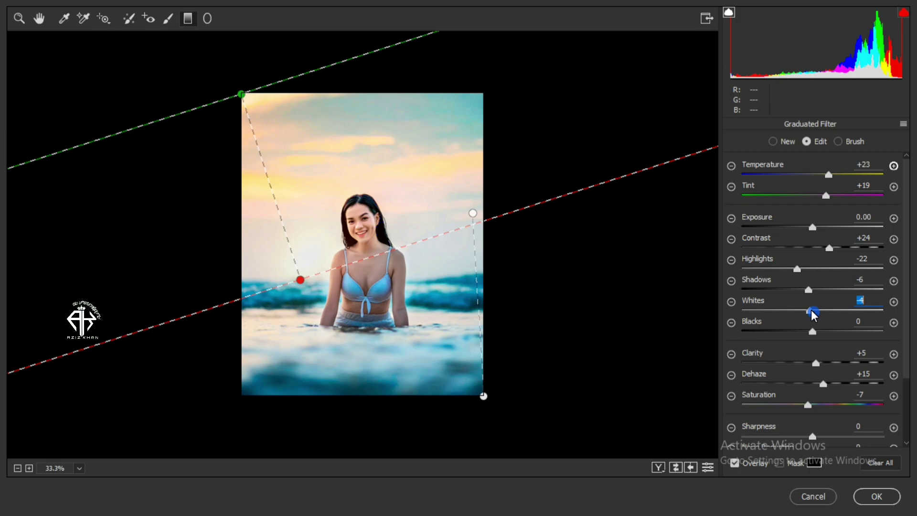
left_click(484, 397)
left_click_drag(806, 270, 801, 272)
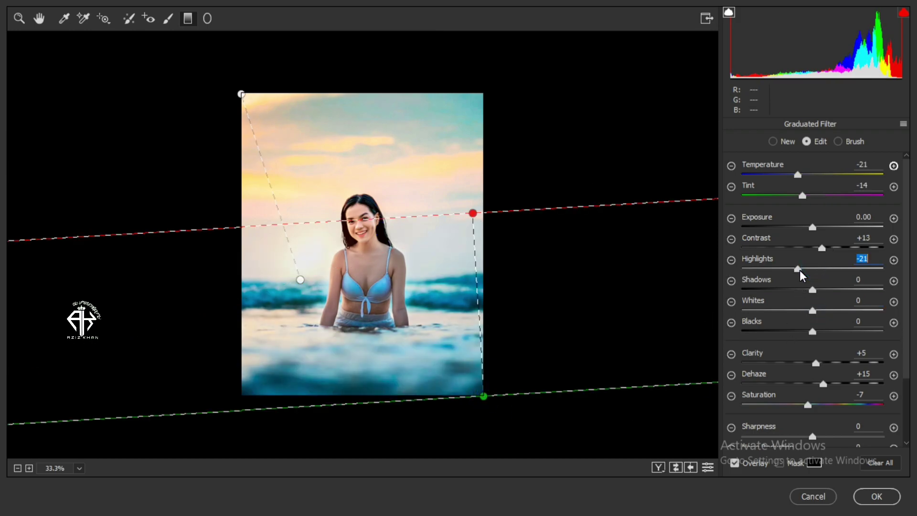
Step: Raise Shadows, Whites and Vibrance; set HSL Yellows hue -33, Blues -20, Oranges saturation -12
key("z")
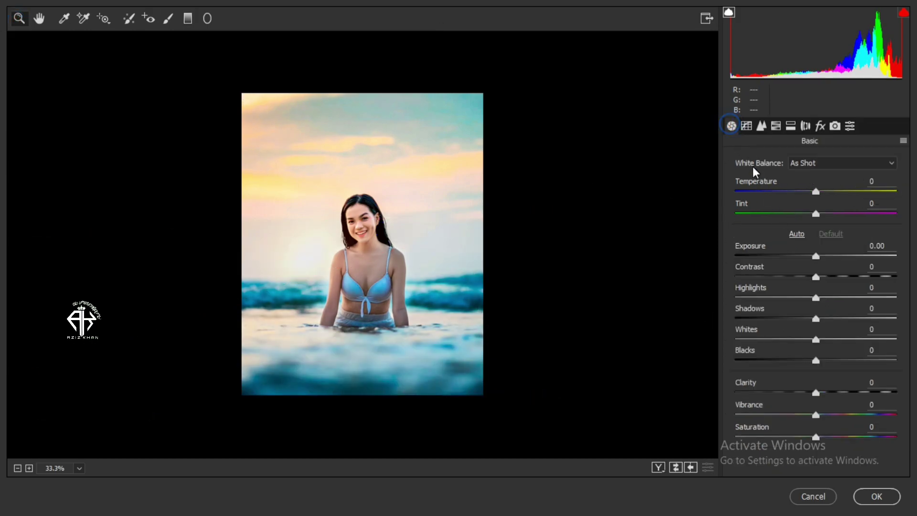
left_click_drag(816, 318, 825, 339)
left_click_drag(816, 415, 828, 415)
left_click(775, 125)
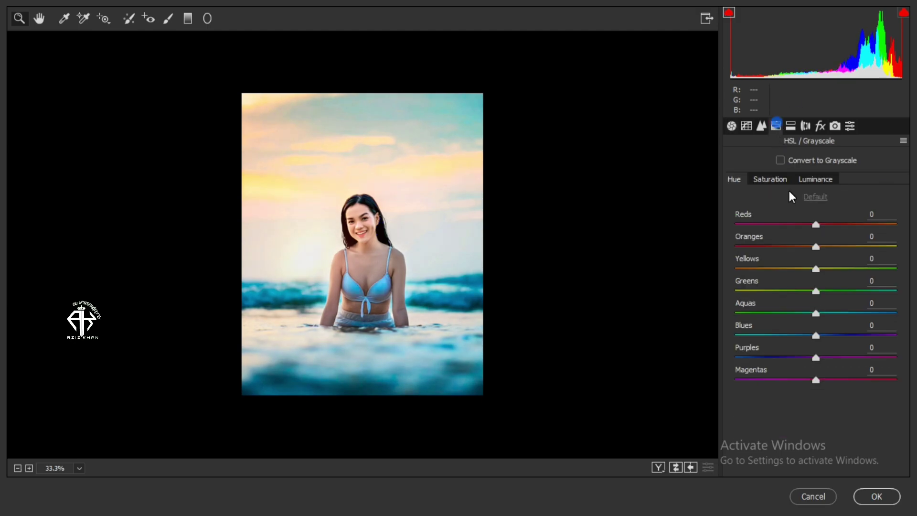
mouse_move(786, 259)
left_mouse_down()
mouse_move(765, 262)
mouse_move(778, 293)
left_mouse_up()
left_click_drag(816, 336, 802, 341)
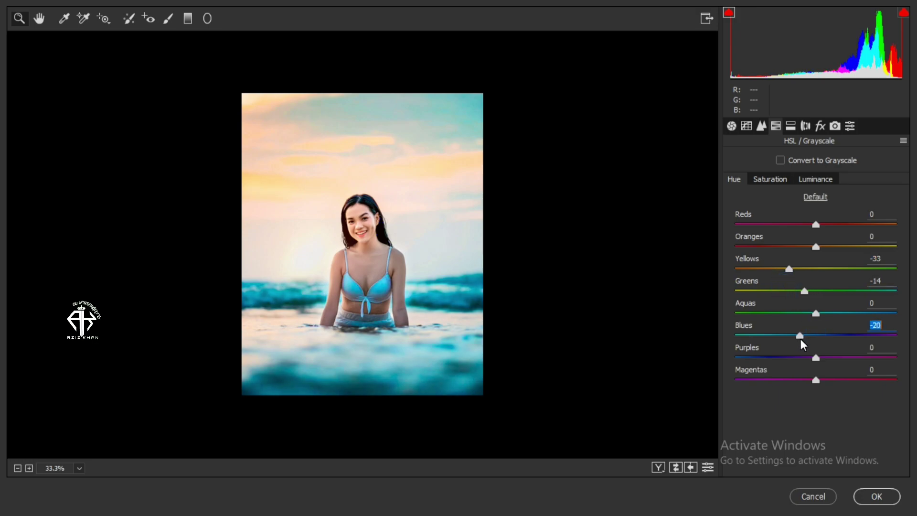
left_click(784, 184)
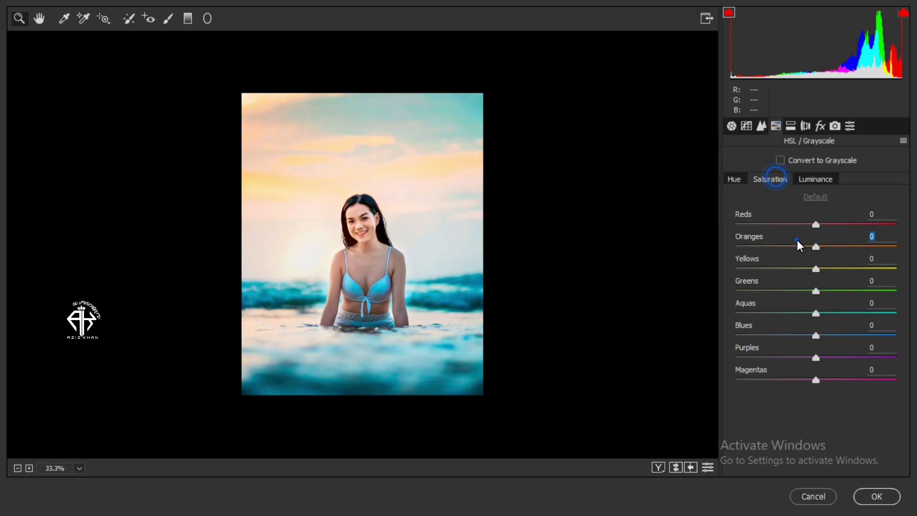
left_click_drag(796, 244, 791, 248)
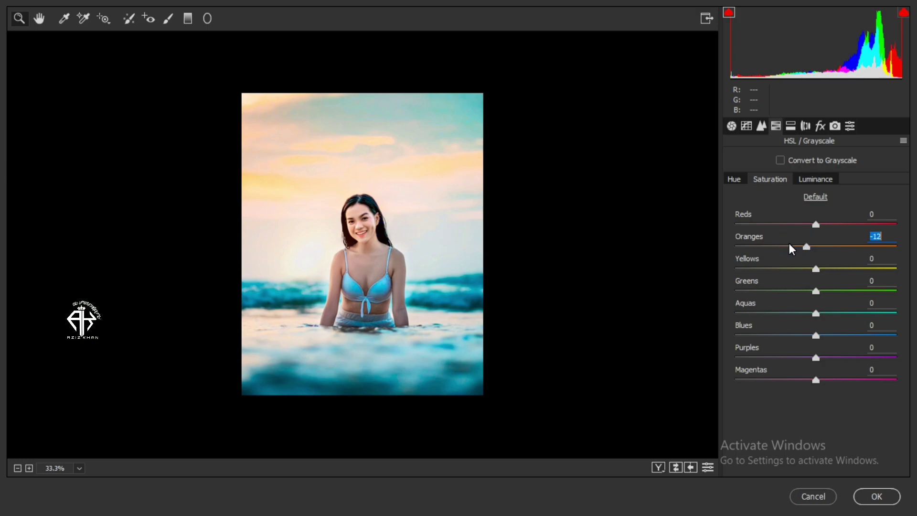
Step: Tint Split Toning highlights at hue 191, add a -6 vignette and slight dehaze, then apply
left_click(790, 126)
left_click(821, 180)
left_click_drag(736, 202, 743, 206)
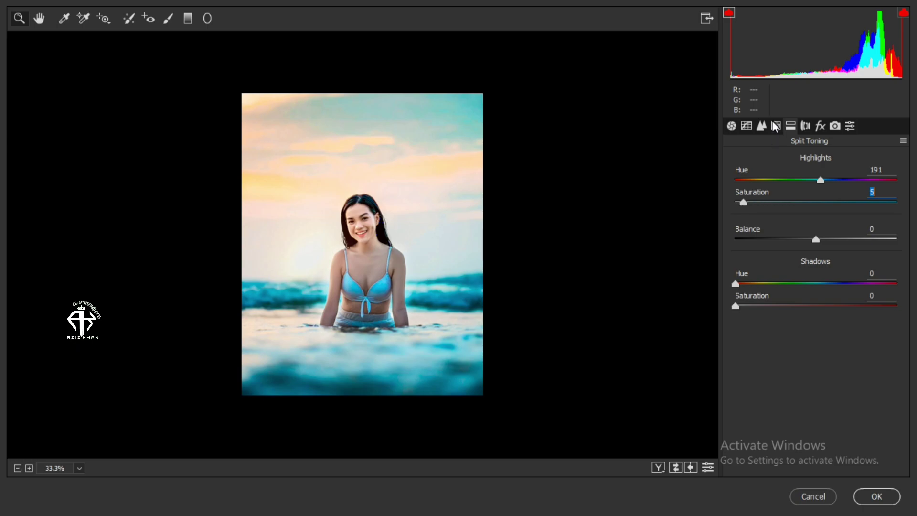
left_click(820, 126)
left_click_drag(814, 349, 810, 348)
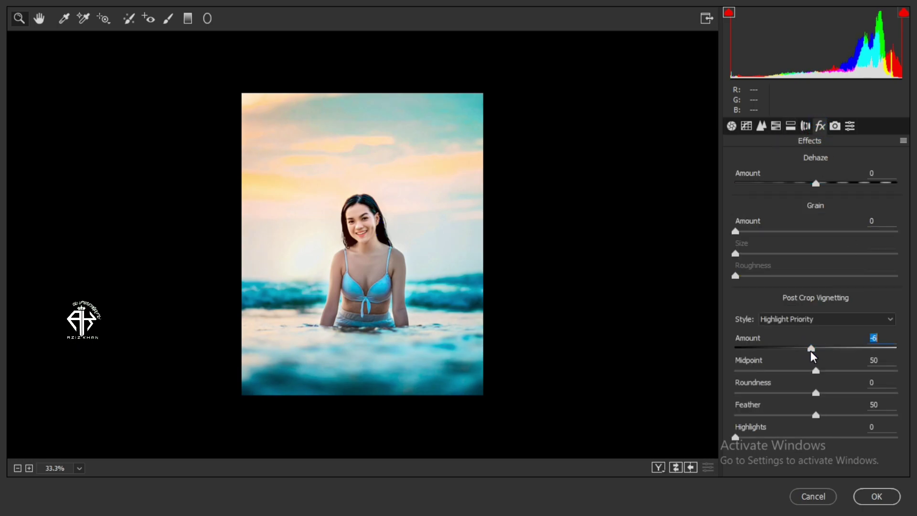
left_click_drag(816, 183, 818, 183)
left_click(888, 498)
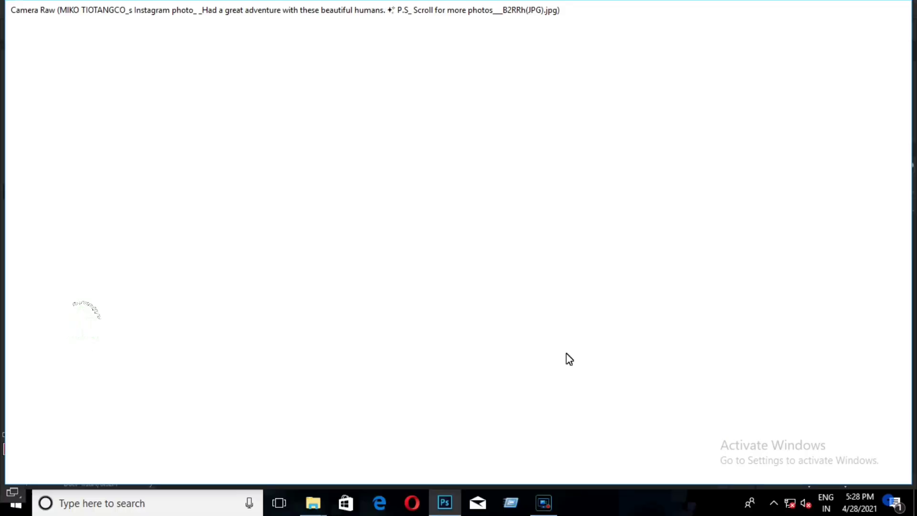
Step: Compare the graded copy before and after, then undo an accidental flatten
left_click(767, 234)
left_click(767, 234)
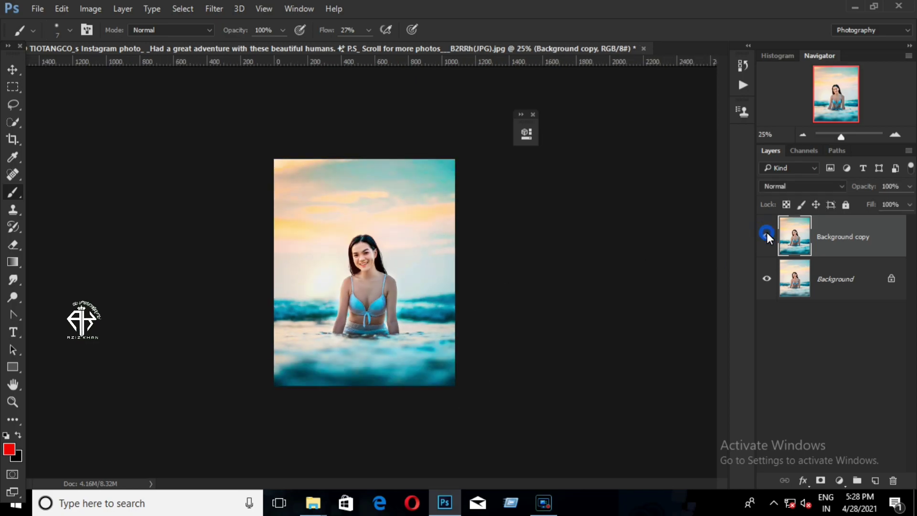
left_click(767, 234)
right_click(847, 271)
left_click(816, 417)
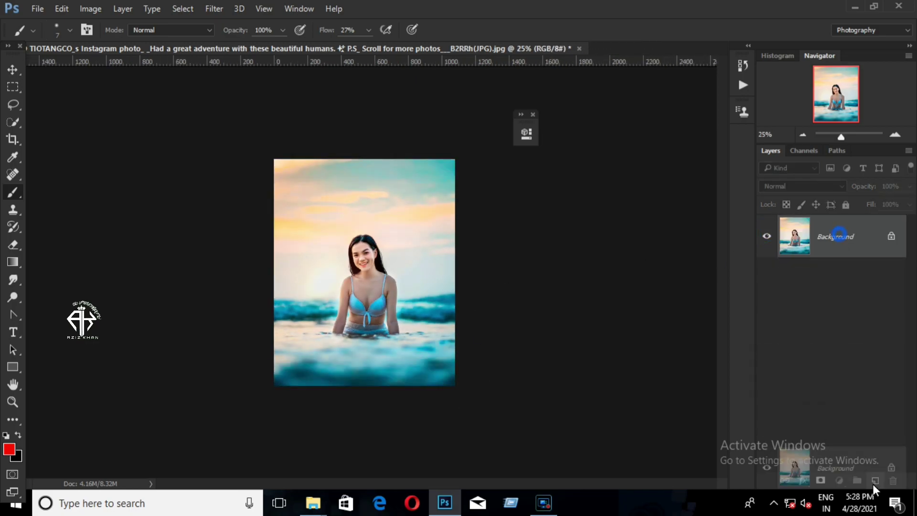
key("ctrl+z")
Step: Place the linked flare image IMG-20170718-WA0083 from ak BG > lit toward the upper left
left_click(38, 9)
left_click(88, 208)
scroll(133, 289, "down", 5)
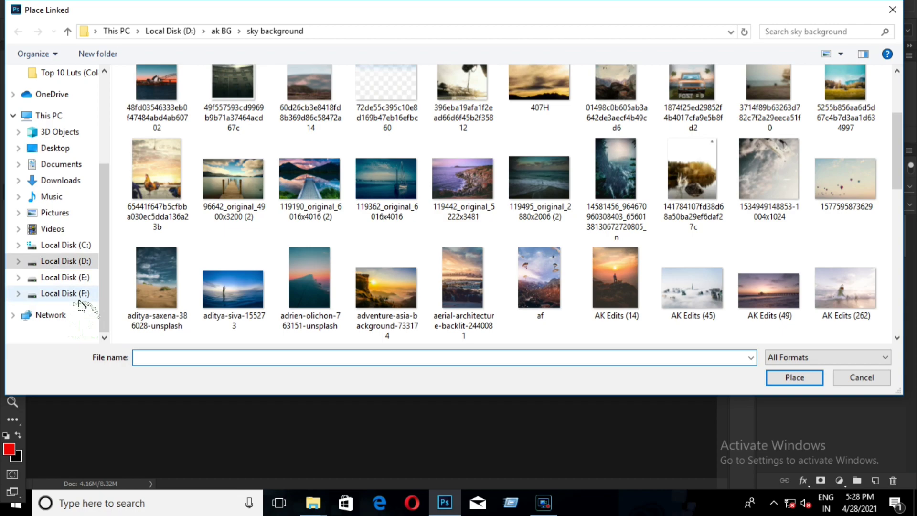
left_click(221, 31)
left_click(178, 232)
double_click(178, 233)
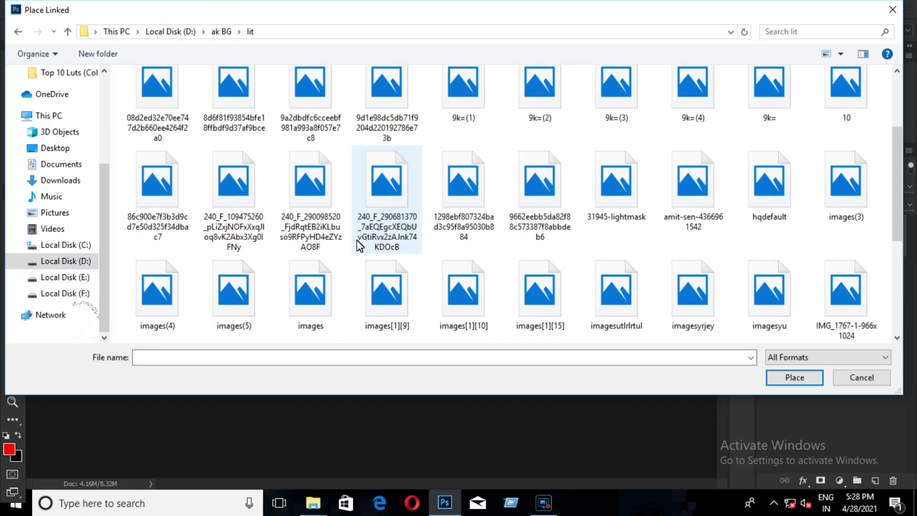
scroll(334, 215, "down", 5)
double_click(330, 165)
left_click_drag(391, 260, 293, 170)
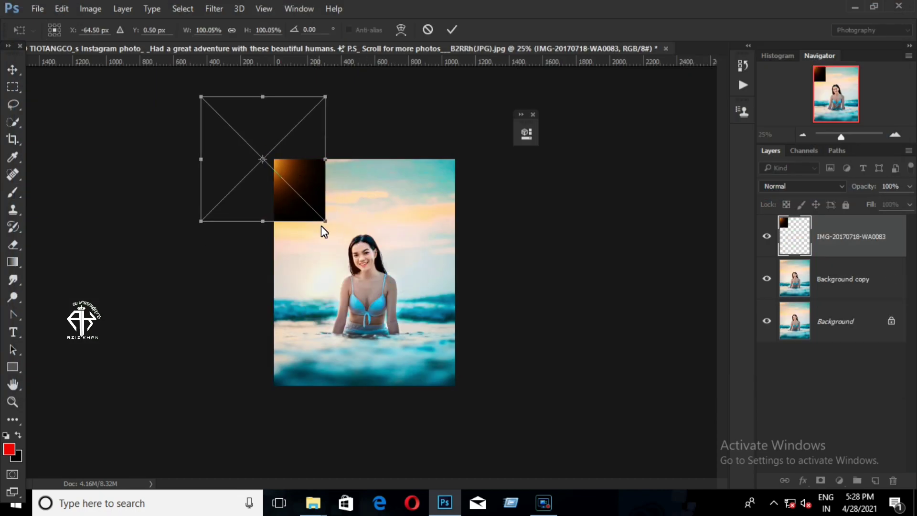
Step: Stretch and skew the flare across the sky and commit the transform
left_click_drag(326, 222, 406, 295)
left_click_drag(200, 222, 189, 260)
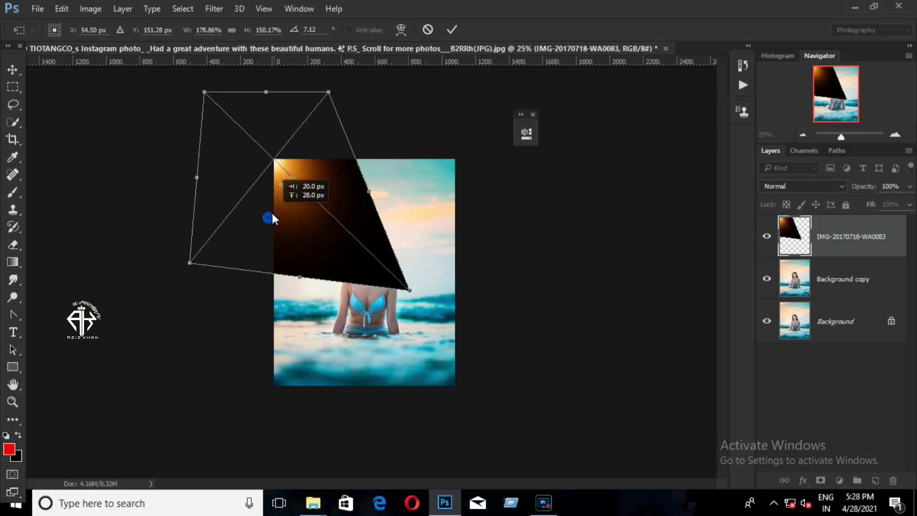
key("Return")
left_click(802, 186)
Step: Set the flare layer to Screen and move it so the sun sits upper left
left_click(812, 269)
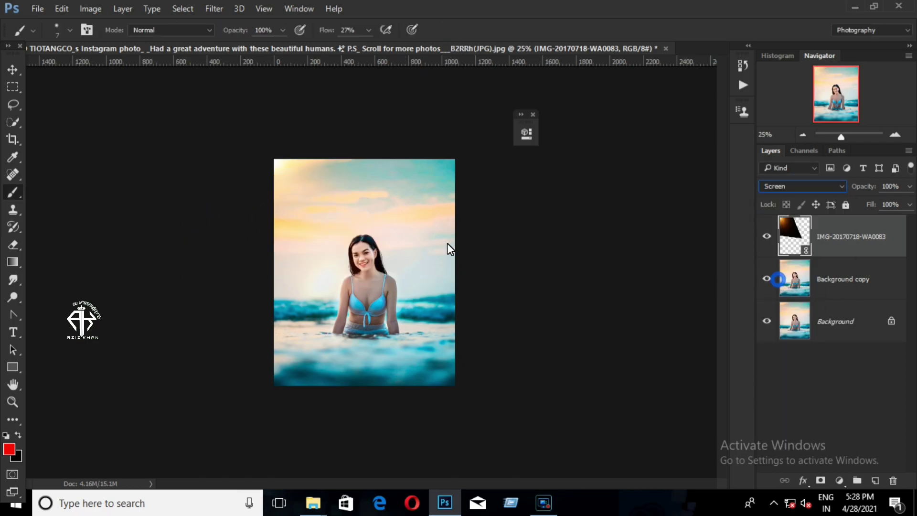
left_click(13, 70)
left_click_drag(295, 201, 309, 212)
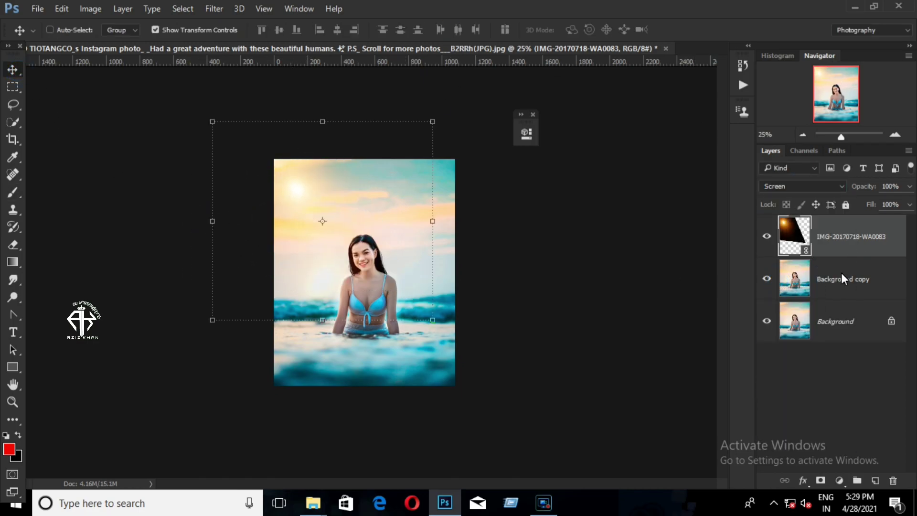
left_click(840, 480)
left_click(220, 8)
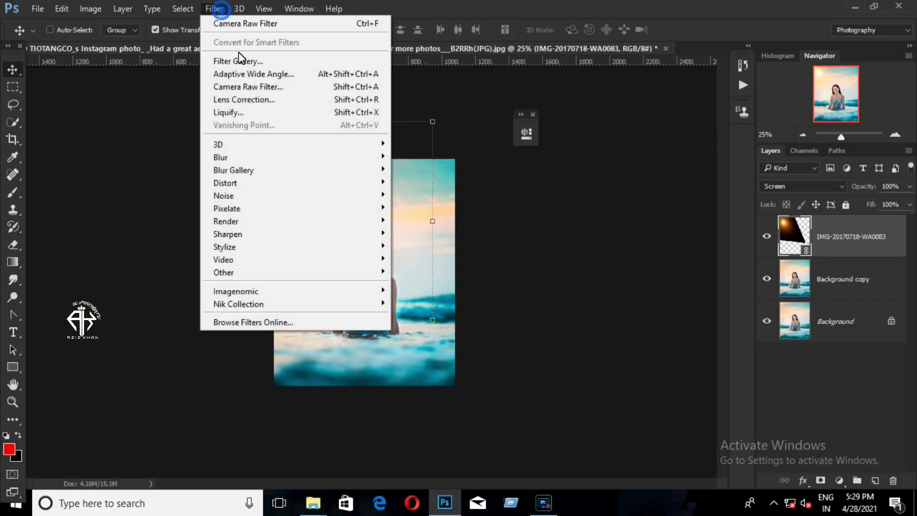
left_click(249, 87)
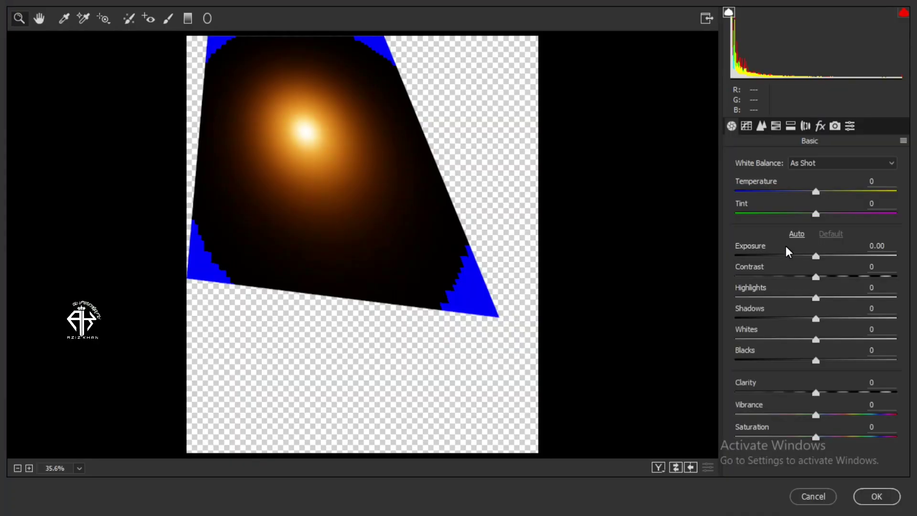
Step: In Camera Raw, set Tint +46 and Oranges hue -49 on the flare, then apply
left_click_drag(816, 213, 853, 215)
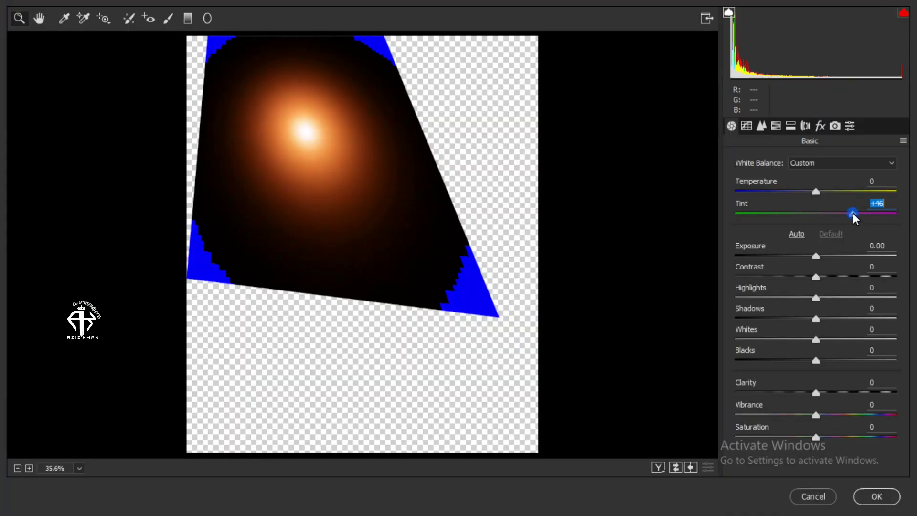
left_click(775, 125)
left_click(734, 179)
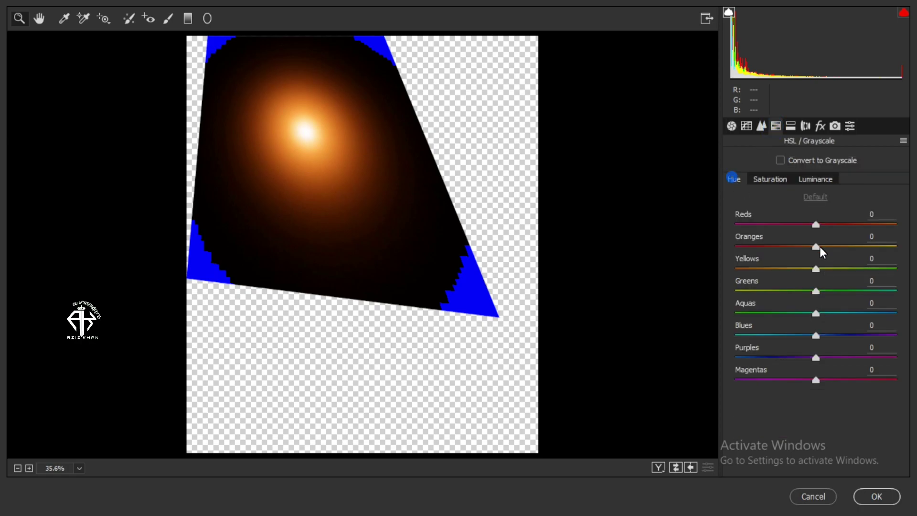
left_click_drag(816, 245, 777, 246)
left_click(822, 215)
left_click(876, 497)
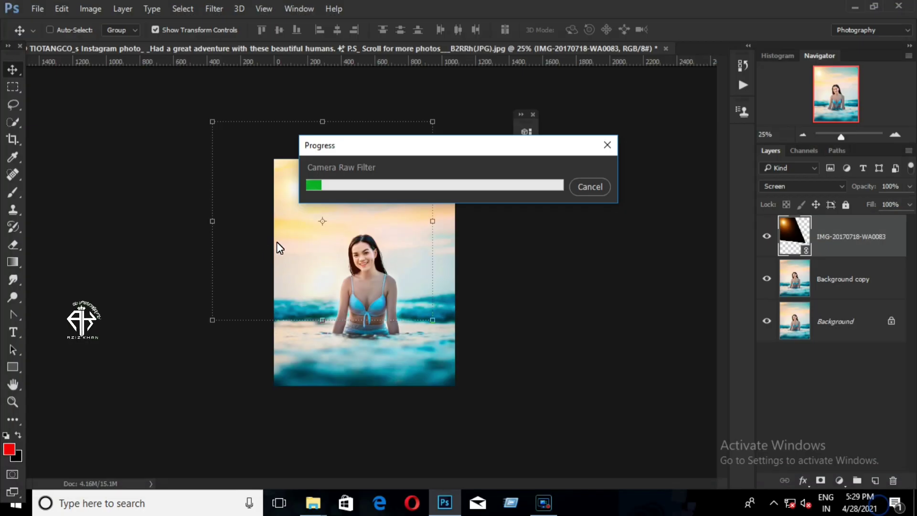
Step: Soften the flare with a large-radius Gaussian Blur smart filter
left_click(214, 8)
mouse_move(220, 156)
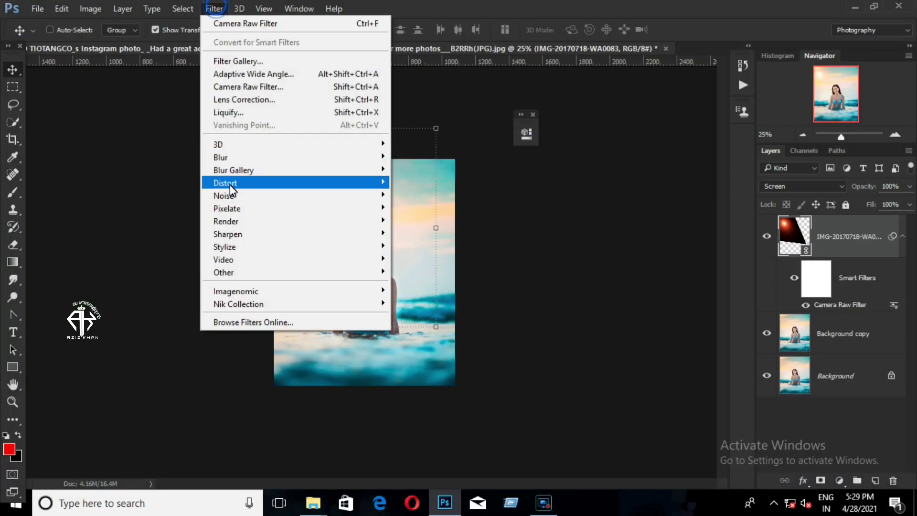
left_click(433, 204)
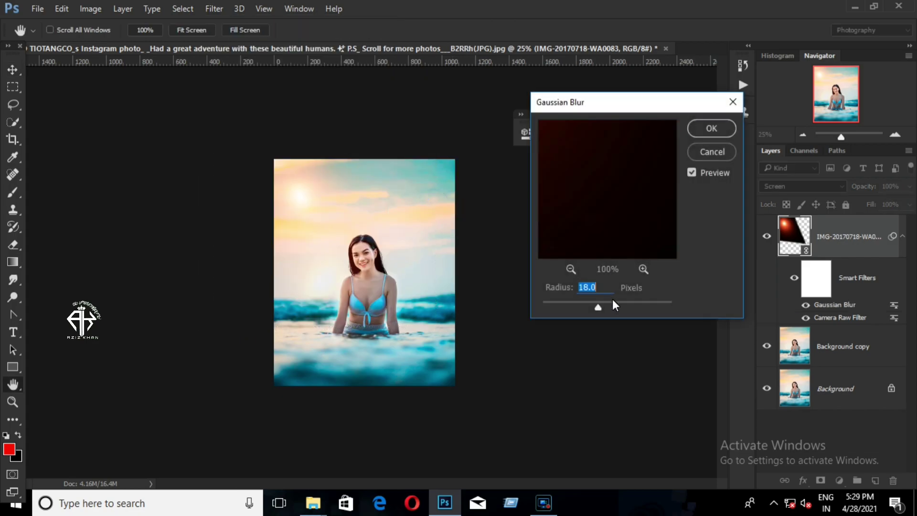
left_click_drag(615, 308, 618, 308)
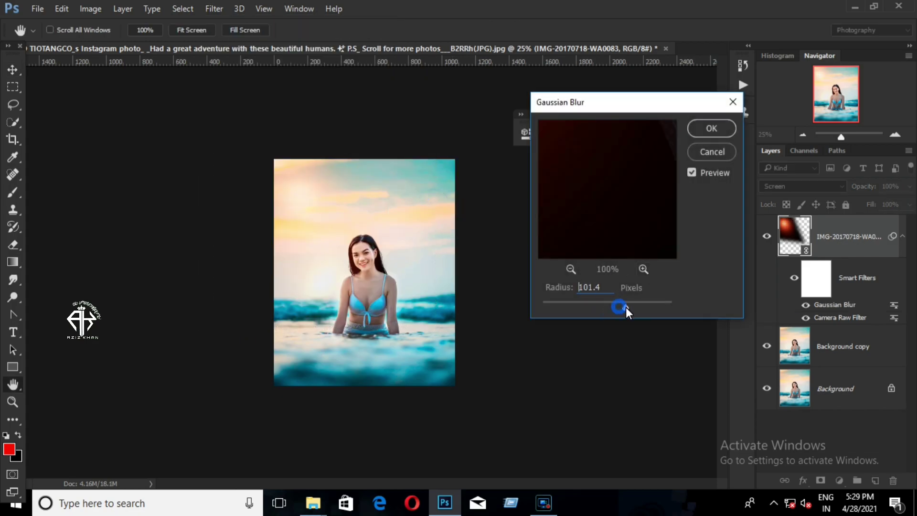
left_click(712, 128)
key("v")
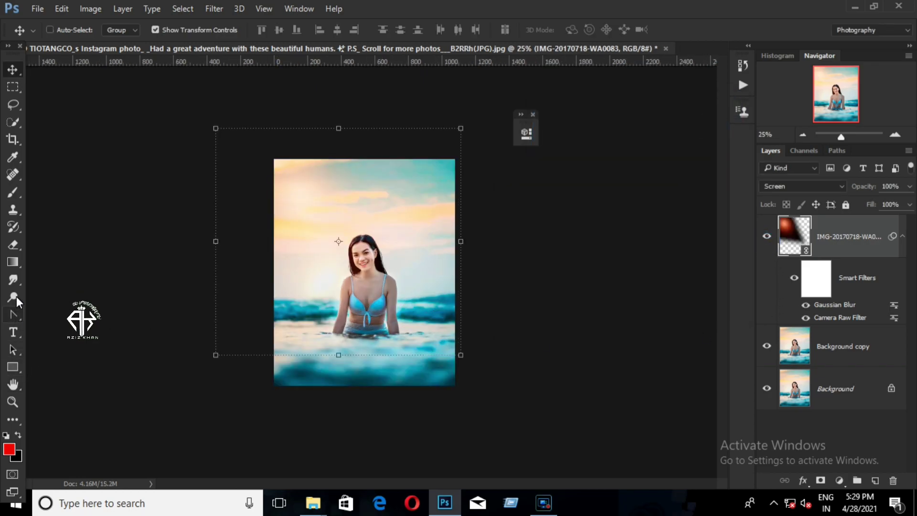
Step: Rasterize the flare layer and erase its glow off the woman's face
right_click(13, 244)
left_click(38, 242)
key("ctrl+plus")
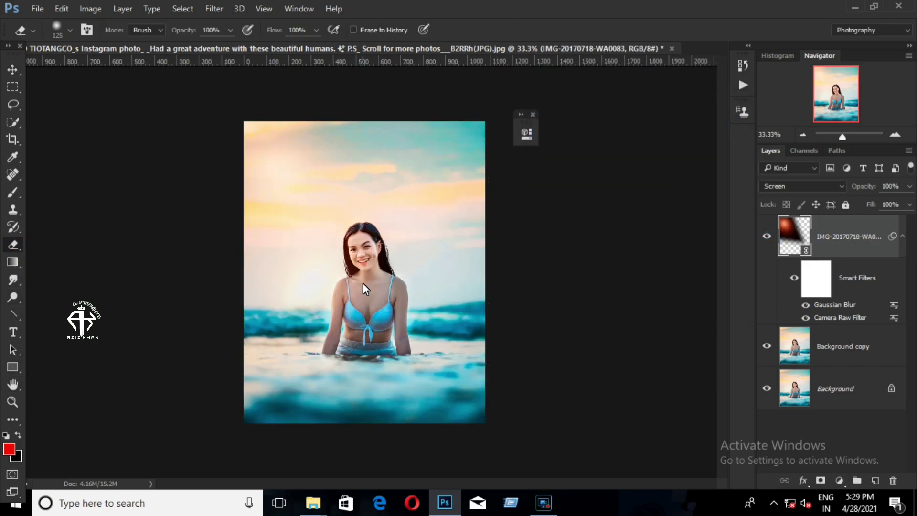
key("ctrl+plus")
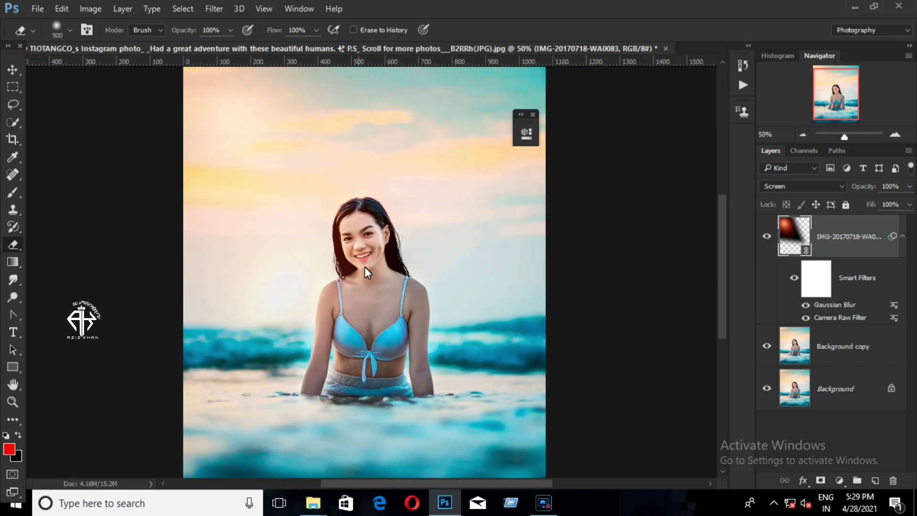
left_click(365, 267)
key("Return")
key("bracketleft")
key("bracketleft")
key("bracketleft")
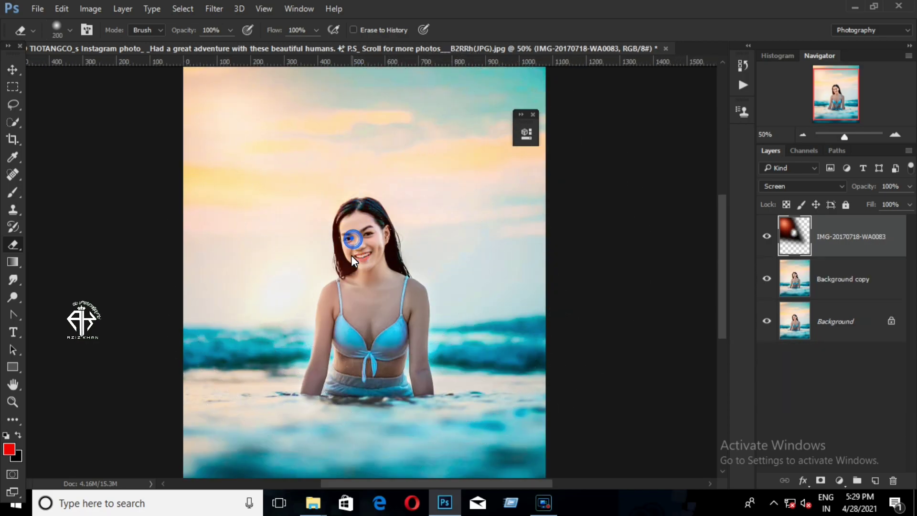
Step: Zoom out to 25% and hide the flare layer to compare the glow
key("ctrl+minus")
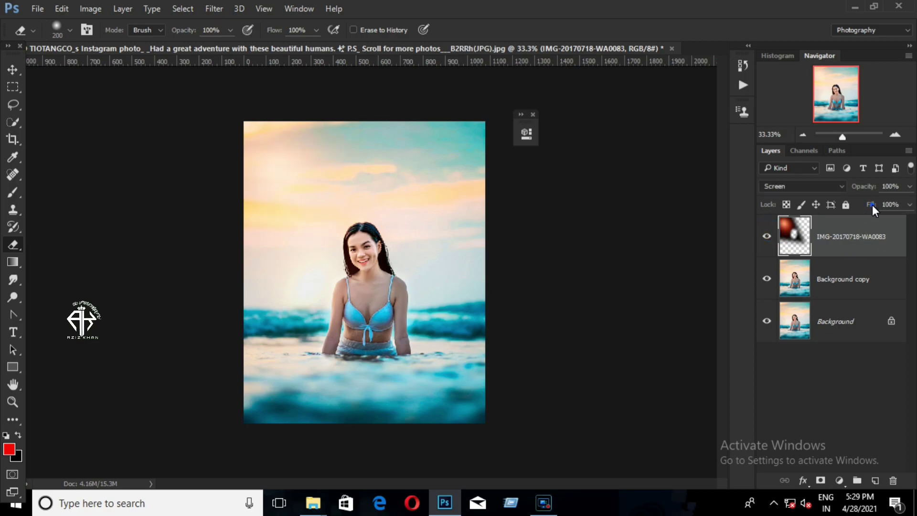
key("ctrl+minus")
key("ctrl+minus")
key("ctrl+plus")
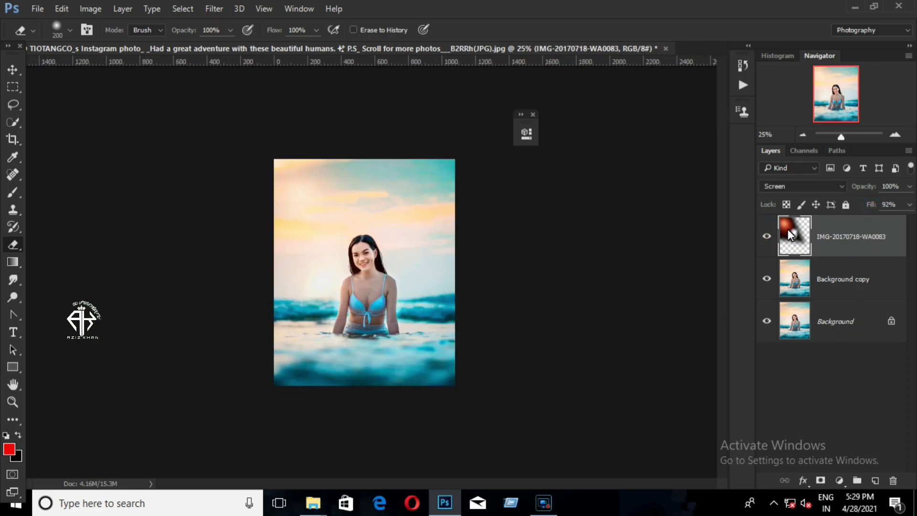
left_click(767, 235)
Step: Flatten all layers into a single Background layer and zoom in on the result
key("ctrl+minus")
key("ctrl+plus")
right_click(835, 303)
left_click(827, 259)
key("ctrl+minus")
key("ctrl+plus")
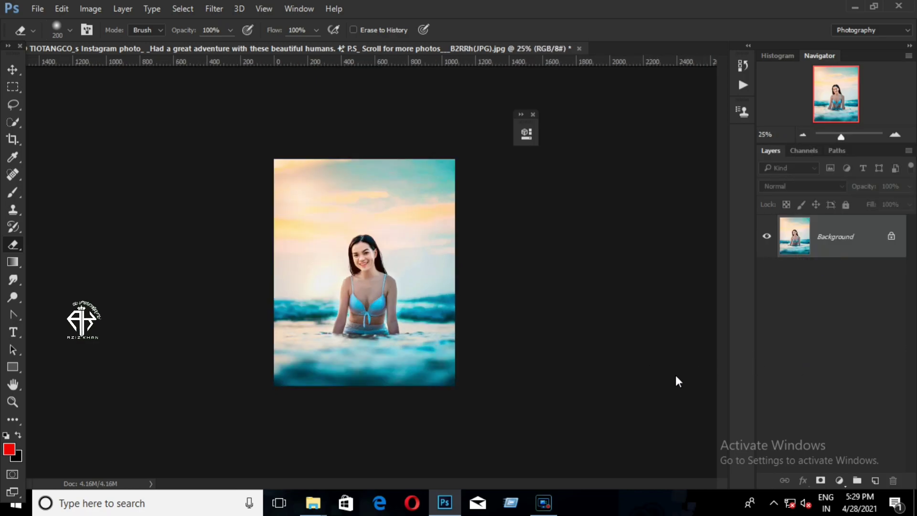
key("ctrl+plus")
Step: Add a slight Exposure adjustment layer and duplicate the Background layer
left_click(839, 480)
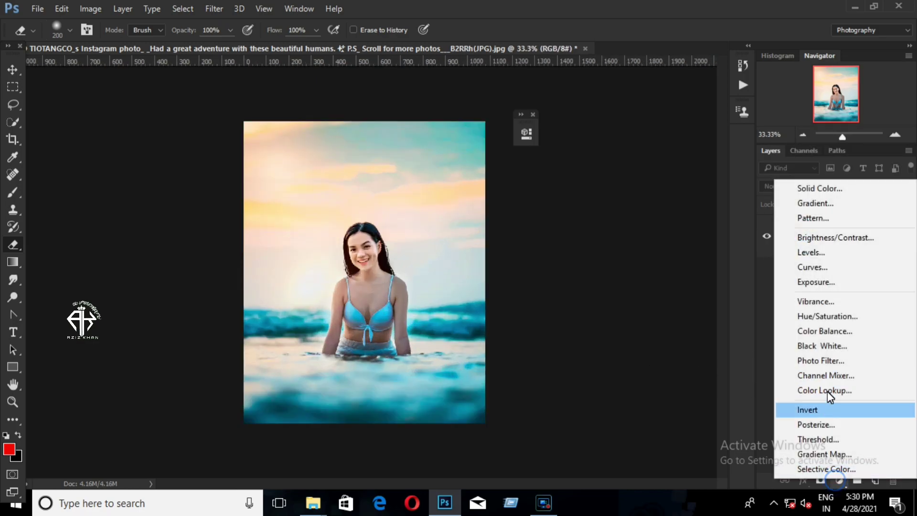
left_click(827, 283)
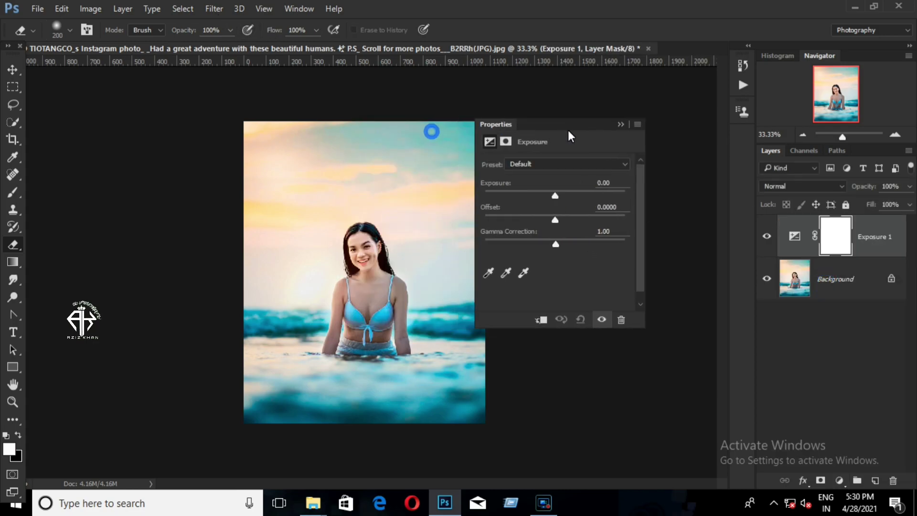
left_click_drag(579, 244, 580, 197)
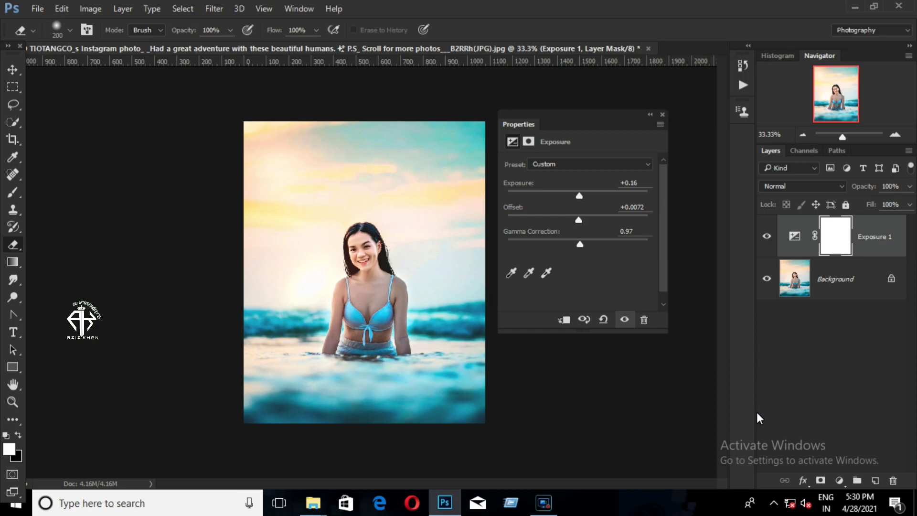
left_click(651, 114)
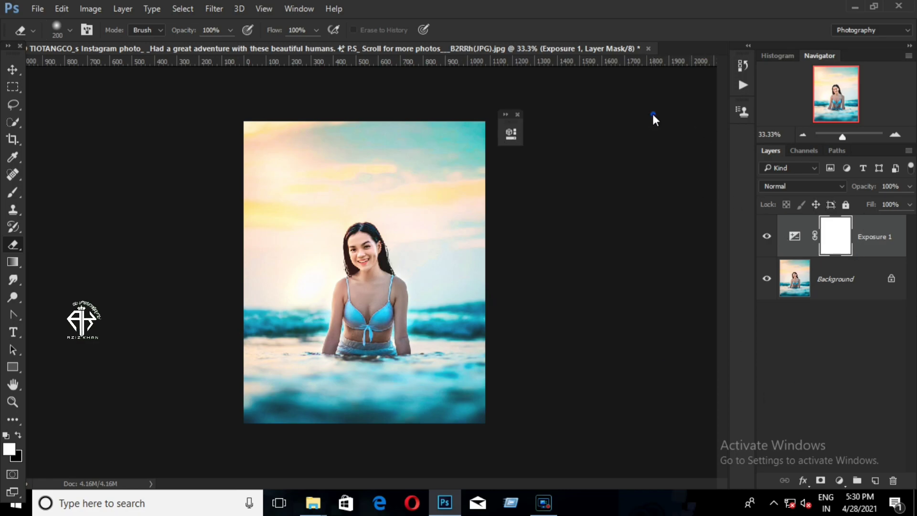
right_click(848, 285)
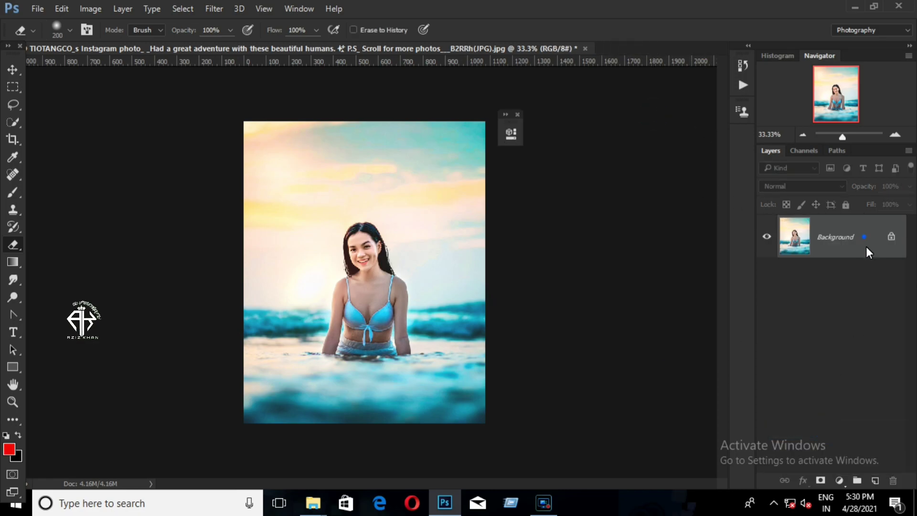
left_click_drag(866, 247, 875, 480)
Step: Add a Curves 1 layer with the top point pulled down to darken the photo
left_click(837, 481)
left_click(812, 268)
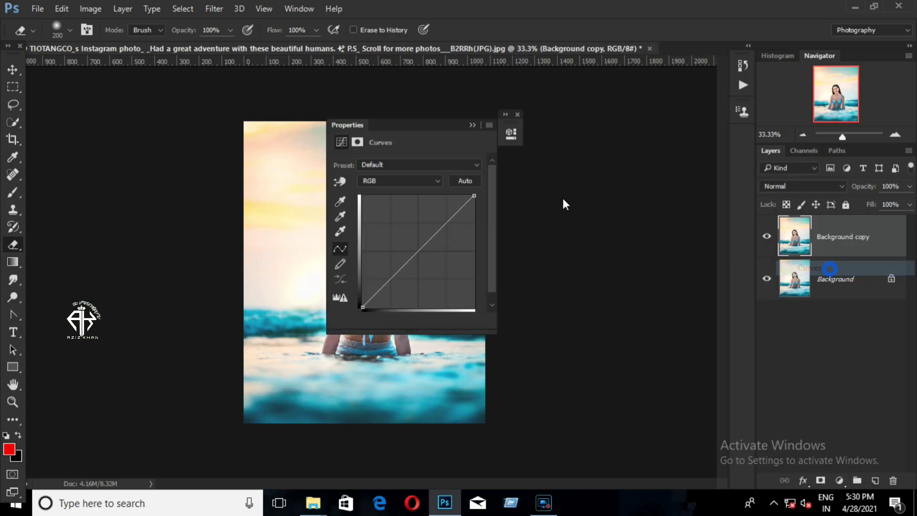
left_click_drag(475, 197, 481, 205)
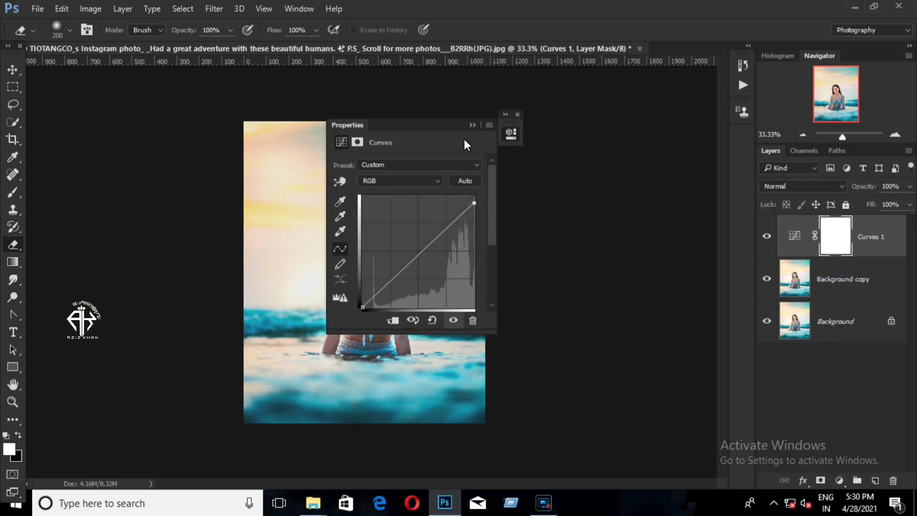
left_click(472, 124)
left_click(766, 235)
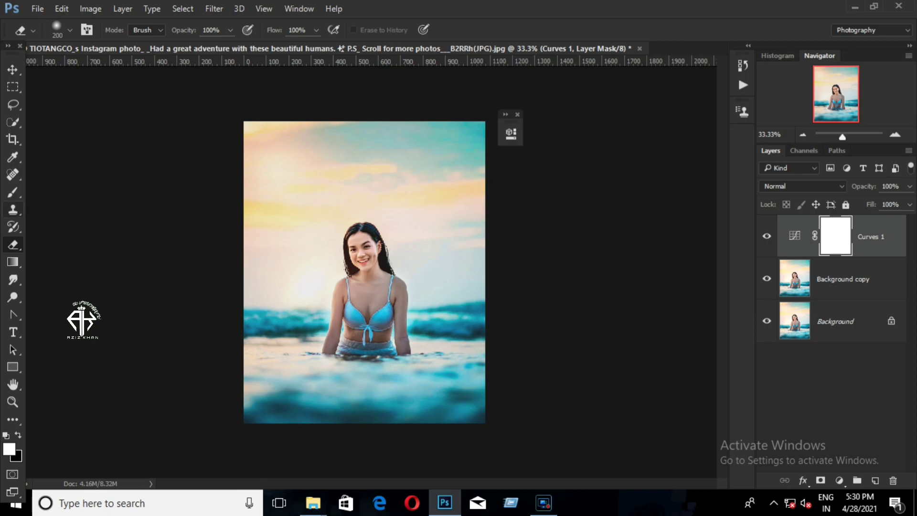
Step: Erase the Curves mask around the sun glow to keep it bright
right_click(14, 244)
left_click(39, 242)
key("bracketright")
key("bracketright")
key("bracketright")
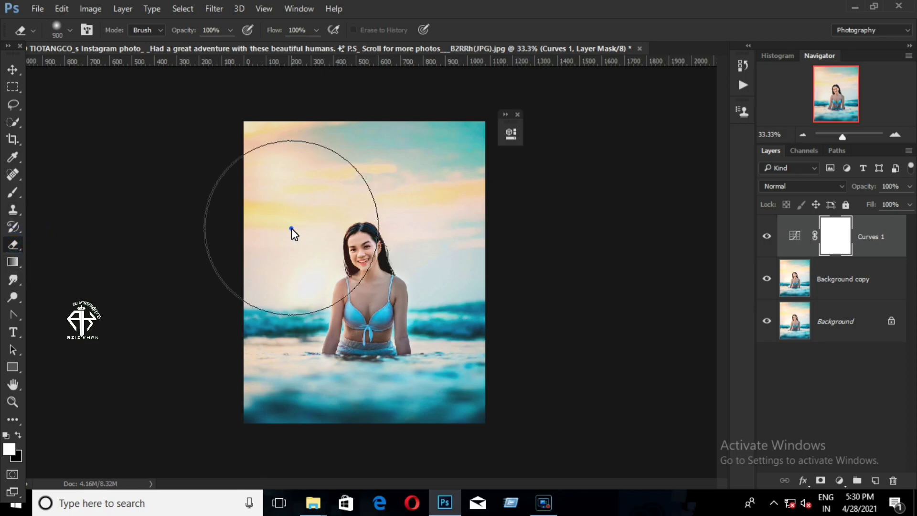
left_click(291, 228)
key("bracketleft")
key("ctrl+minus")
left_click(761, 235)
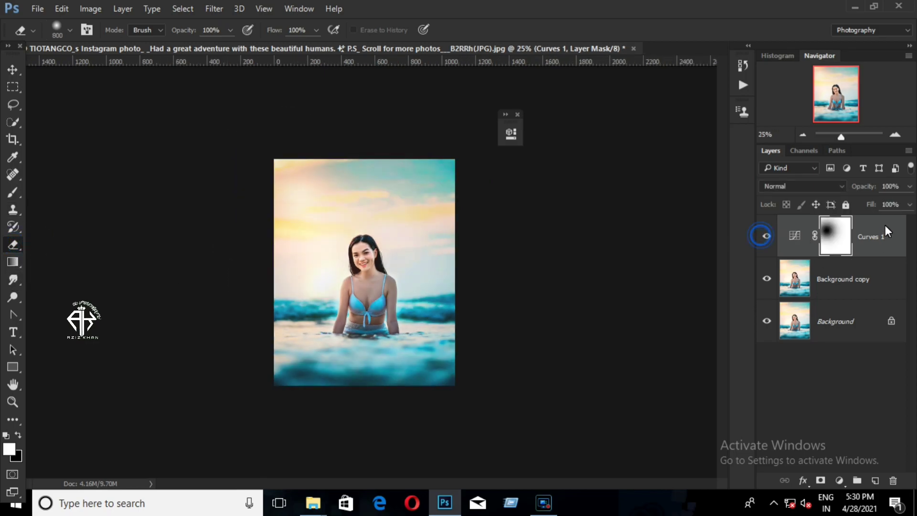
Step: Flatten the image and duplicate the Background into Background copy
right_click(843, 322)
left_click(814, 280)
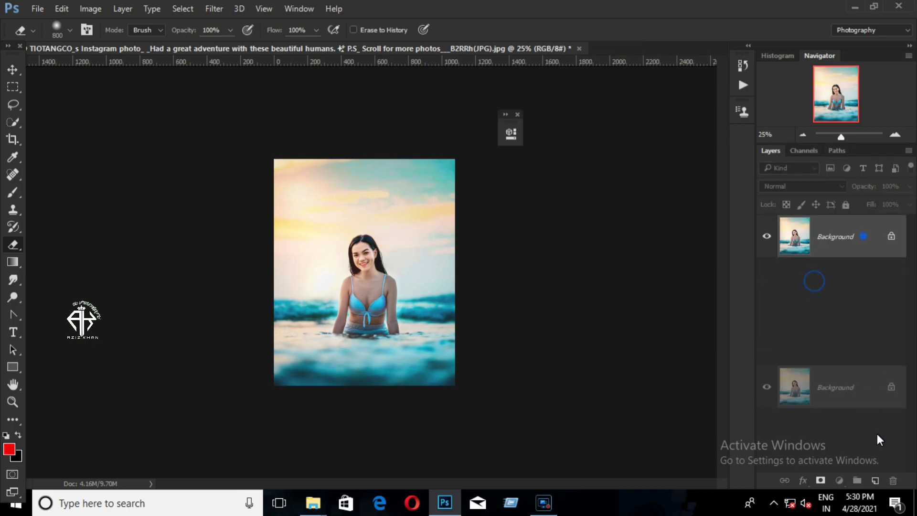
left_click_drag(836, 236, 875, 479)
left_click(202, 8)
Step: In Camera Raw, add luminance noise reduction of 15 and raise Clarity to +9
left_click(248, 89)
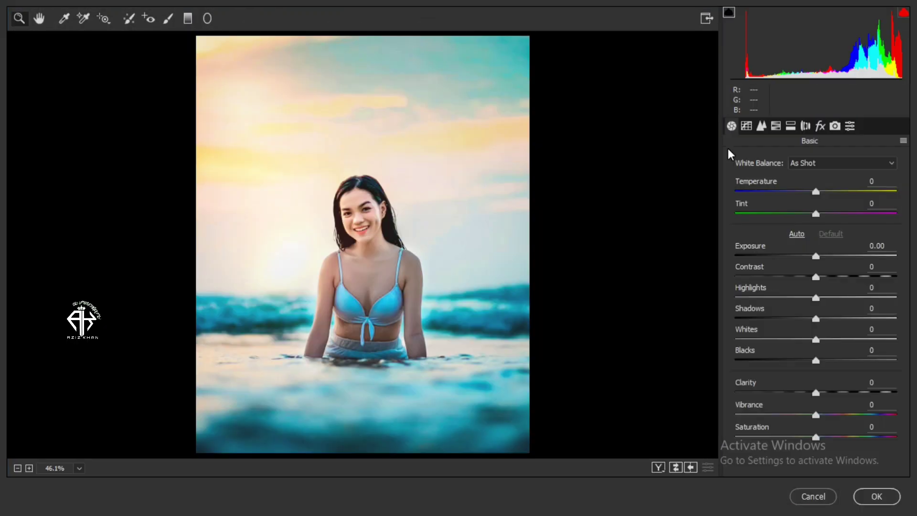
left_click(761, 126)
left_click_drag(736, 292, 750, 292)
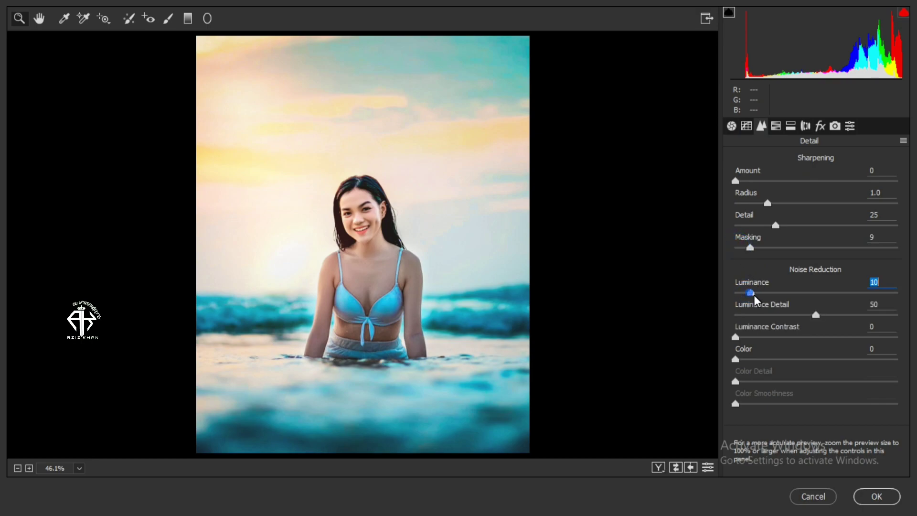
left_click(731, 126)
left_click_drag(822, 398, 820, 415)
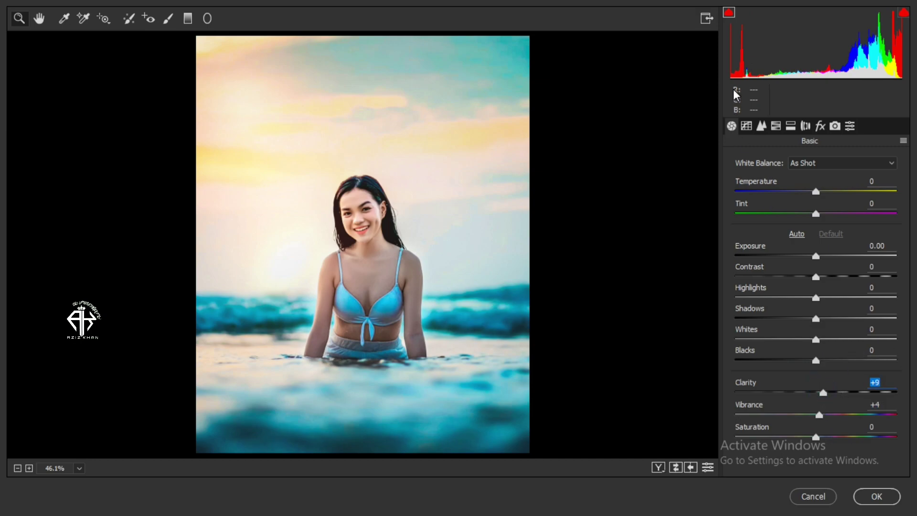
left_click(761, 126)
left_click_drag(750, 293, 757, 293)
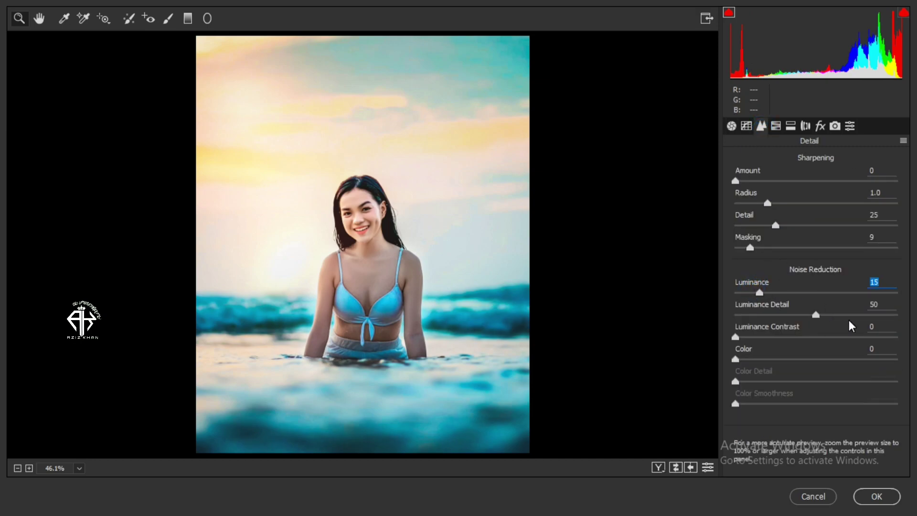
Step: Add a -6 post-crop vignette, shift Aquas hue +9 and Greens -18, and apply
left_click(835, 126)
left_click(823, 130)
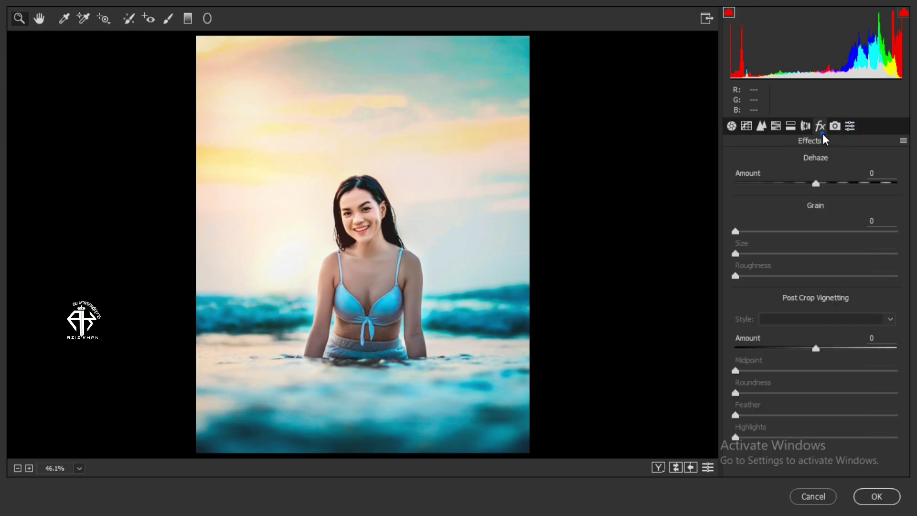
left_click_drag(817, 349, 814, 353)
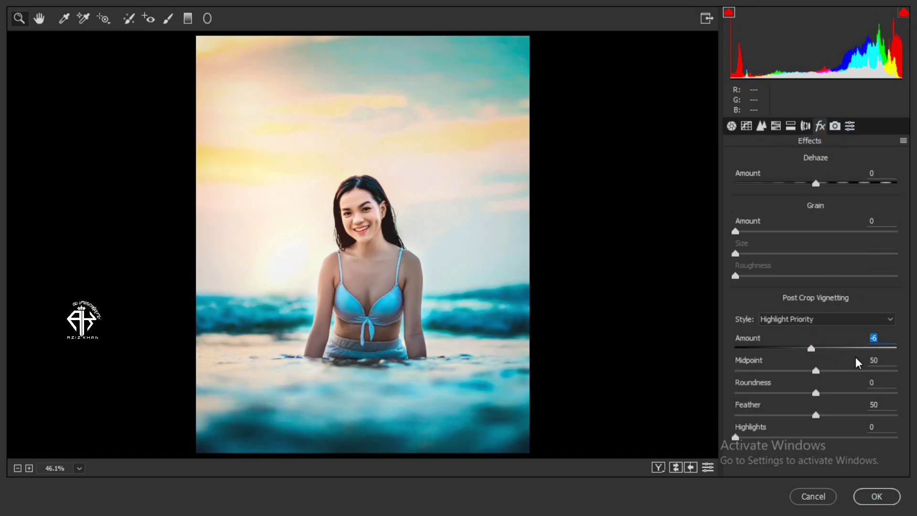
left_click(776, 125)
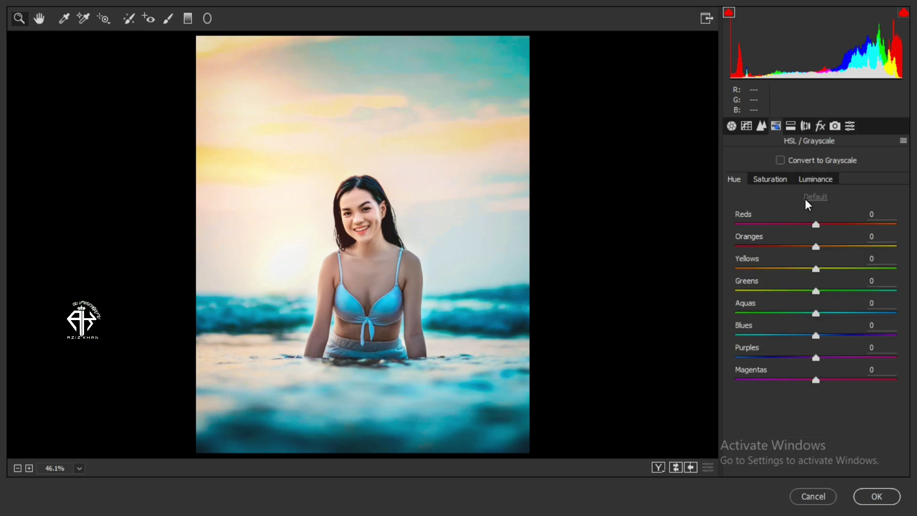
mouse_move(826, 319)
left_mouse_down()
mouse_move(860, 318)
mouse_move(813, 336)
left_mouse_up()
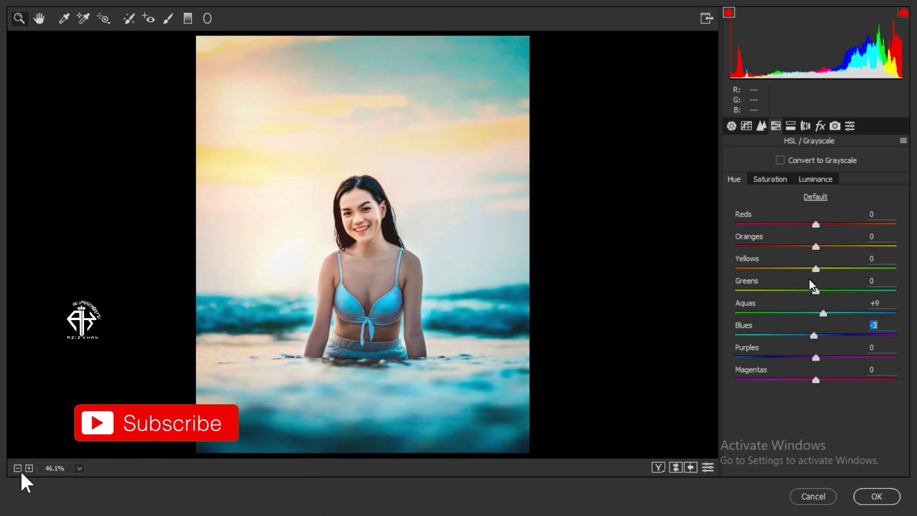
left_click_drag(816, 269, 802, 303)
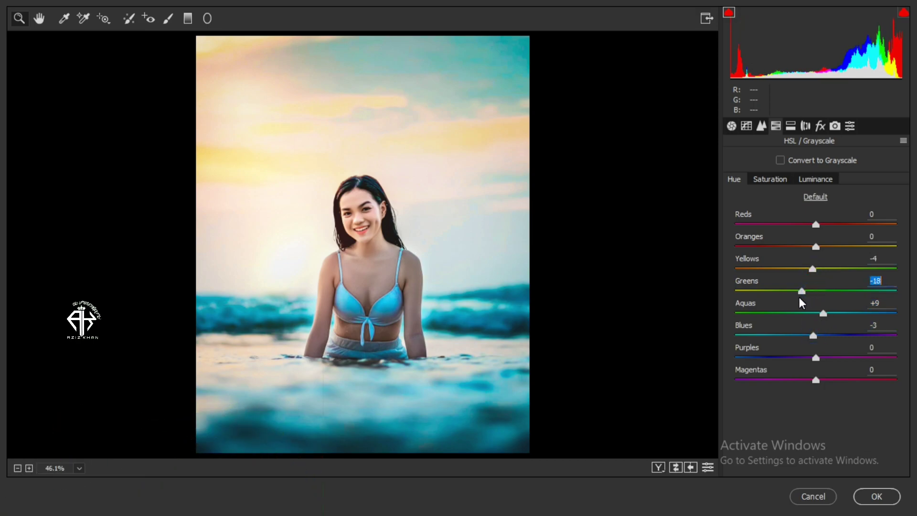
left_click(876, 496)
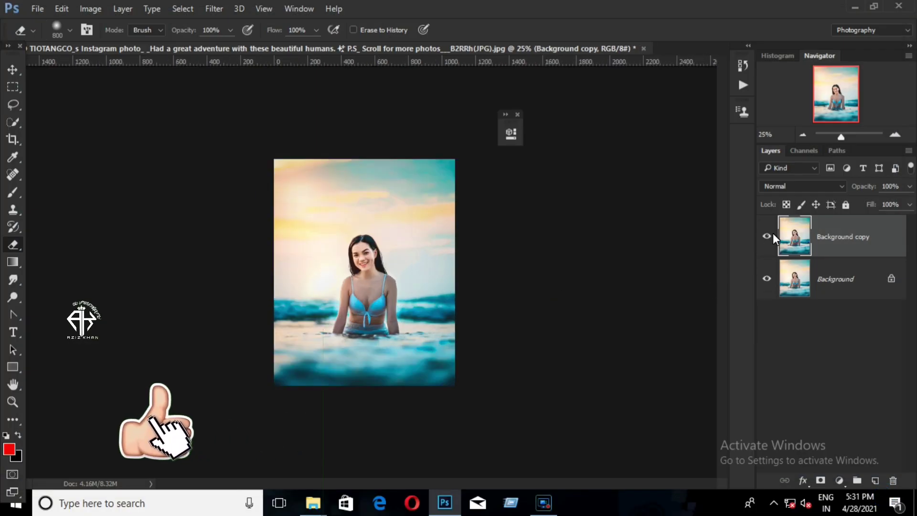
Step: Flatten the image and add a Vibrance adjustment layer set to +19
left_click(767, 236)
right_click(863, 290)
left_click(829, 432)
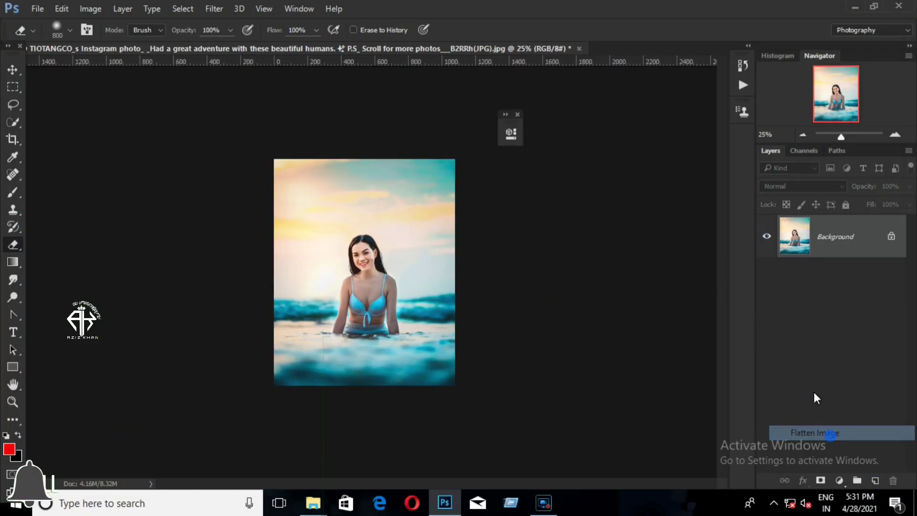
left_click(839, 485)
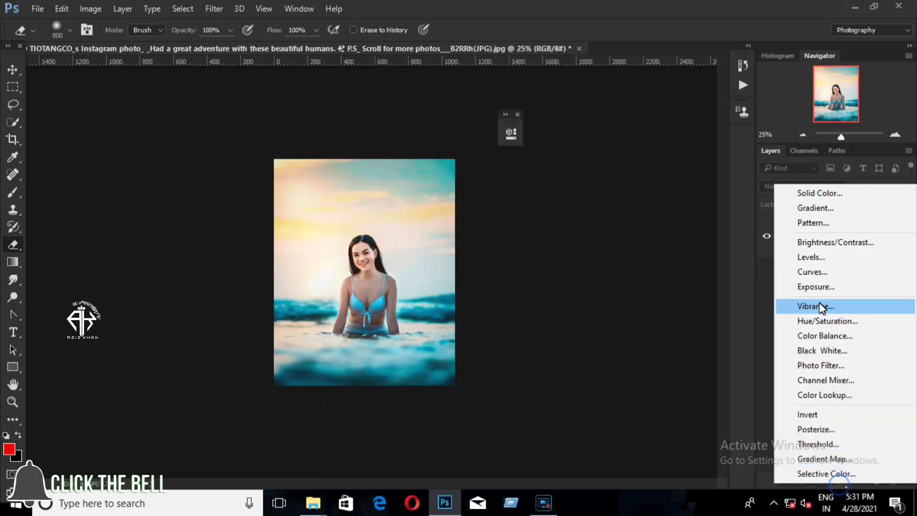
left_click(818, 302)
left_click_drag(406, 175, 419, 176)
left_click(471, 125)
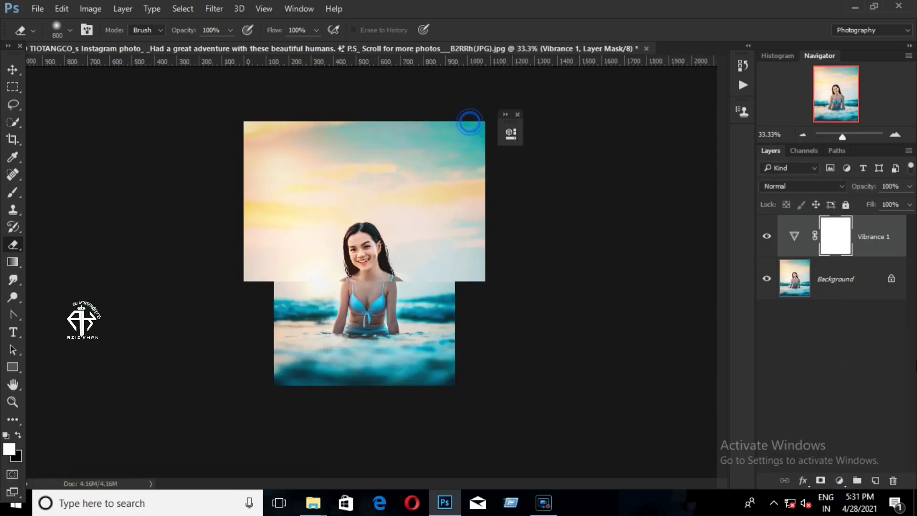
Step: Merge the Vibrance layer into a single Background layer and zoom in to inspect the final grade
right_click(769, 280)
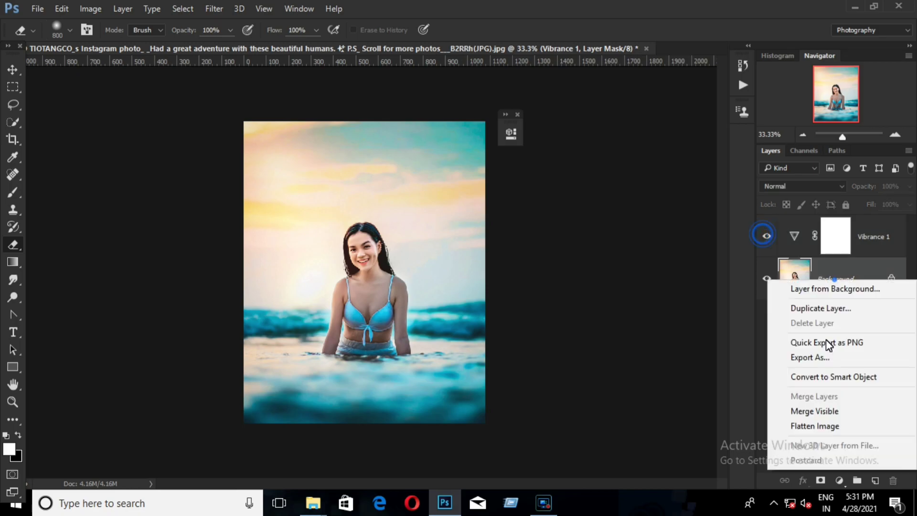
left_click(824, 412)
key("ctrl+plus")
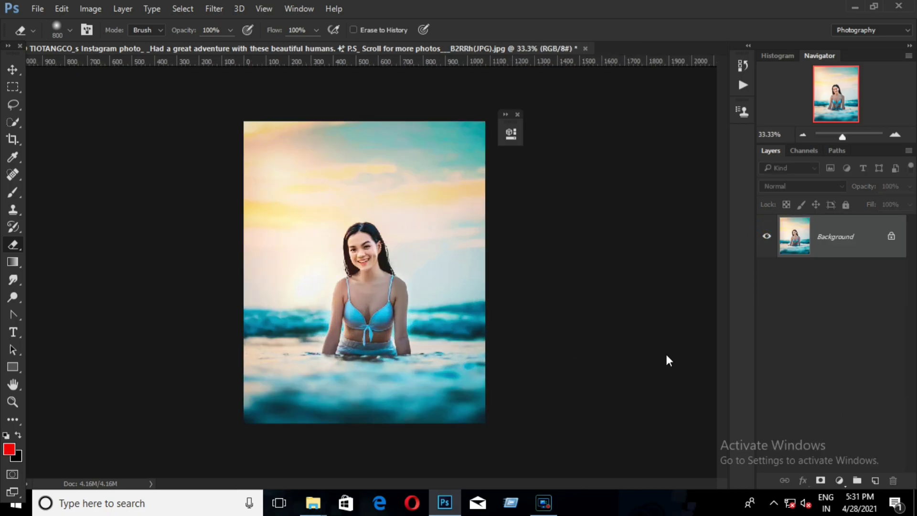
key("ctrl+plus")
key("ctrl+minus")
key("ctrl+minus")
key("ctrl+plus")
key("ctrl+minus")
key("ctrl+plus")
key("ctrl+minus")
key("ctrl+plus")
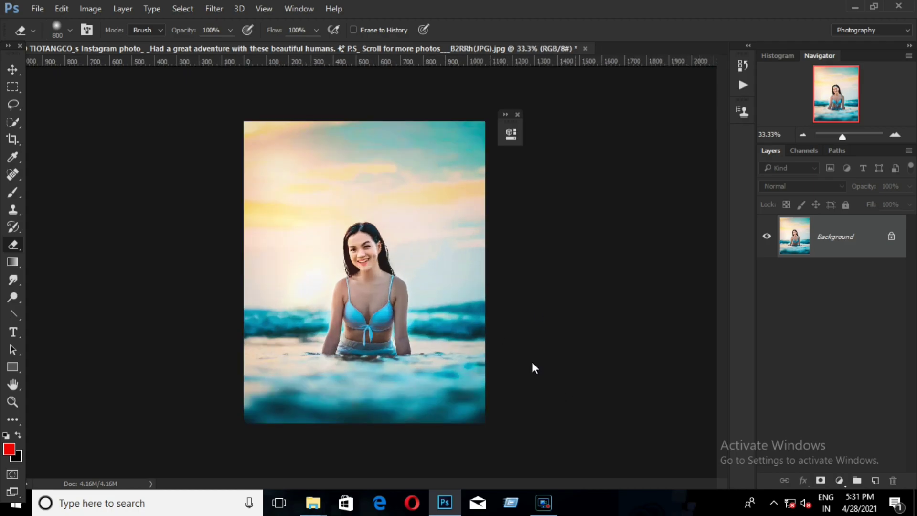